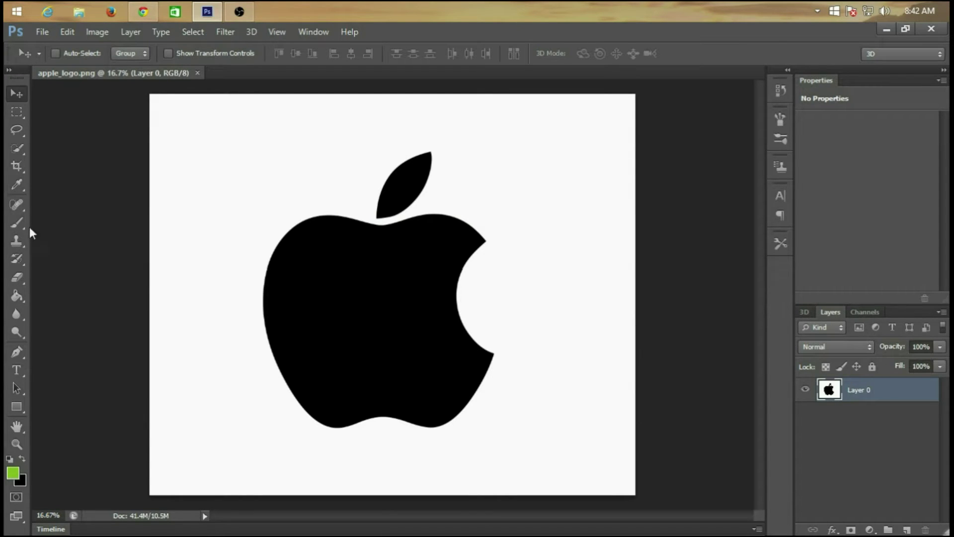
Select the white background around the black apple logo with Quick Selection and delete it
left_click(23, 149)
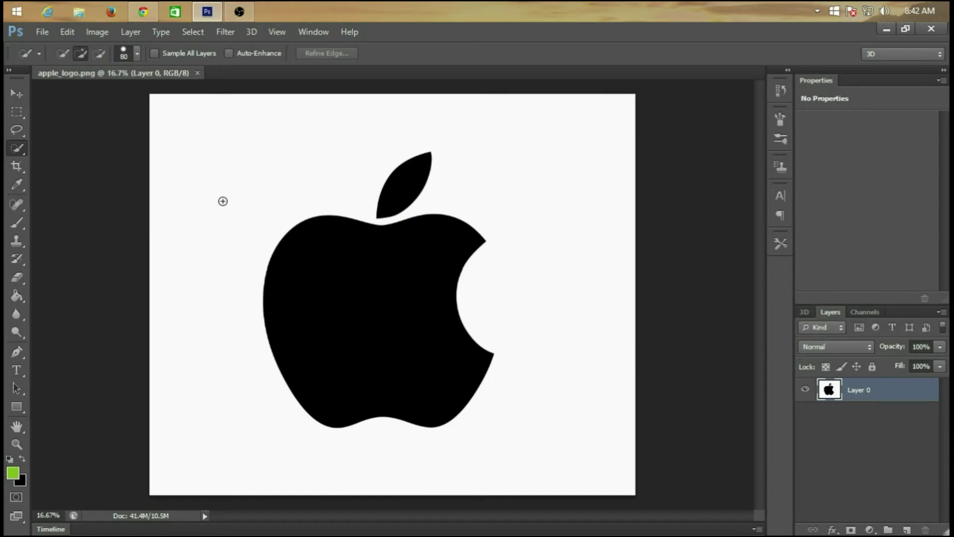
mouse_move(223, 200)
left_mouse_down()
mouse_move(531, 132)
mouse_move(568, 378)
left_mouse_up()
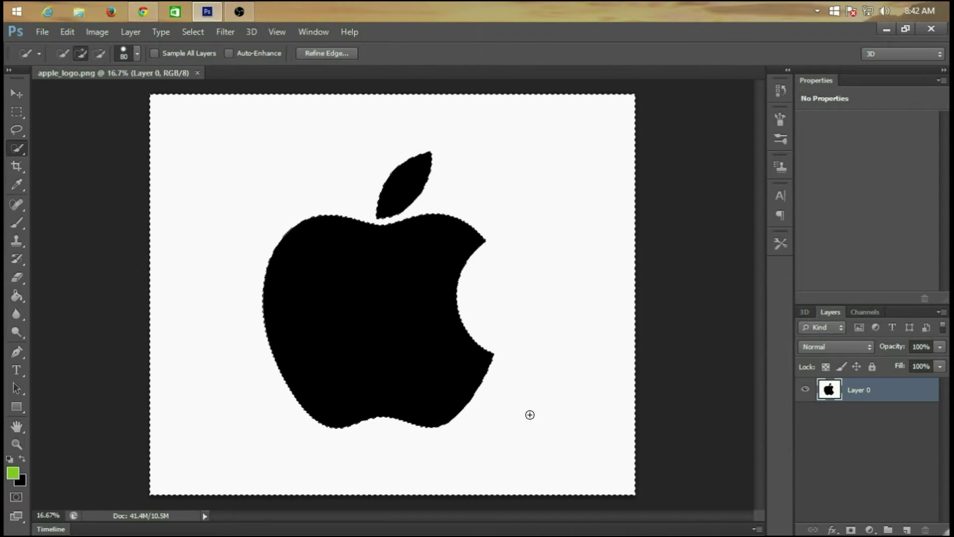
key("Delete")
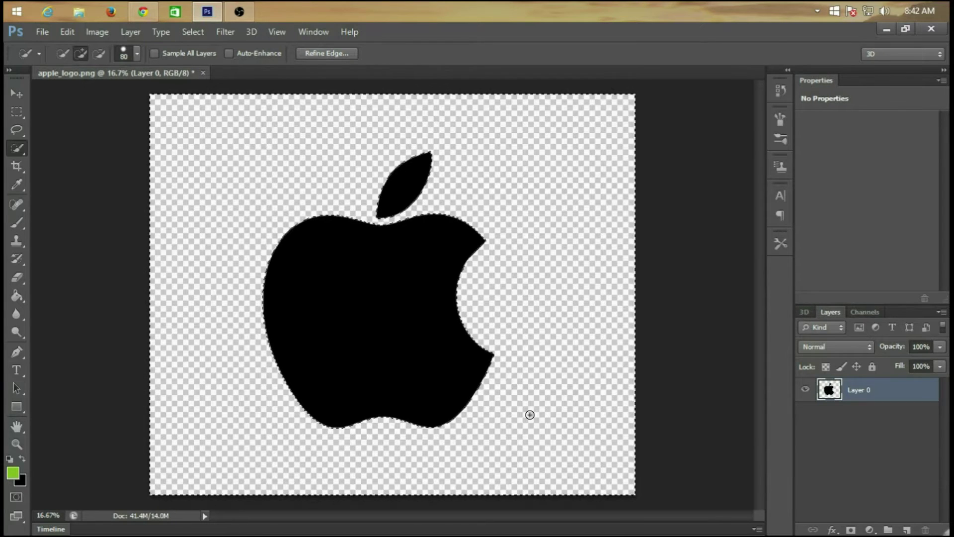
key("ctrl+d")
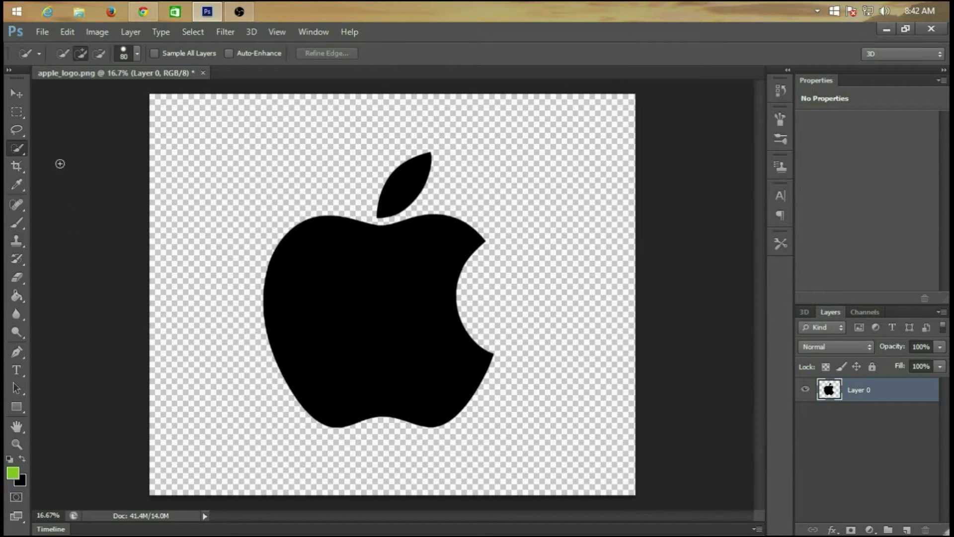
left_click(46, 34)
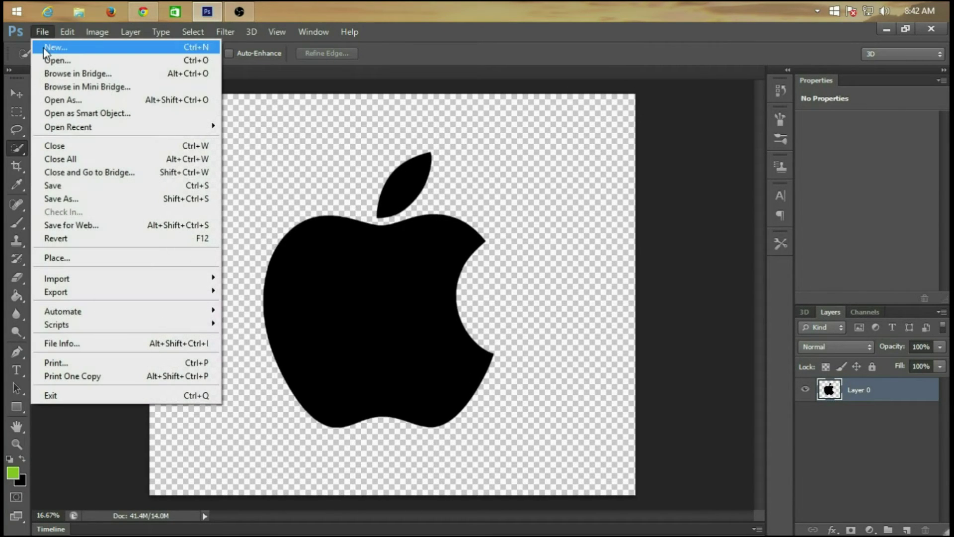
Create a new 1920 × 1080 px, 300 ppi document, then return to apple_logo.png
left_click(43, 47)
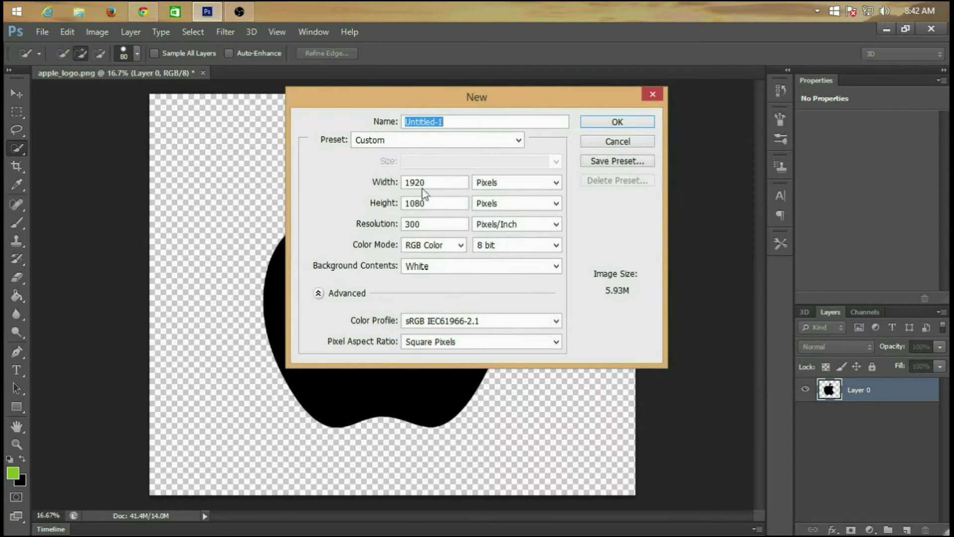
left_click(422, 184)
left_click(428, 204)
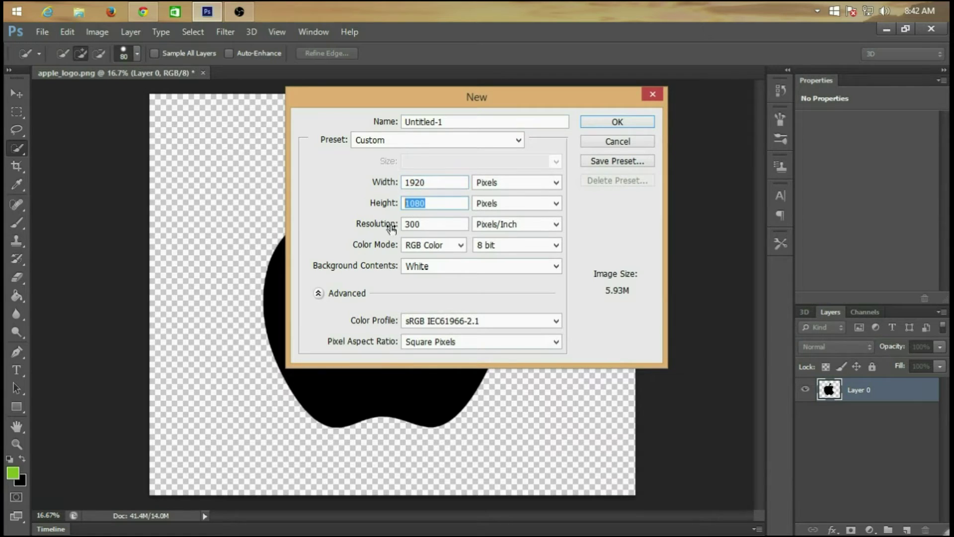
left_click(424, 224)
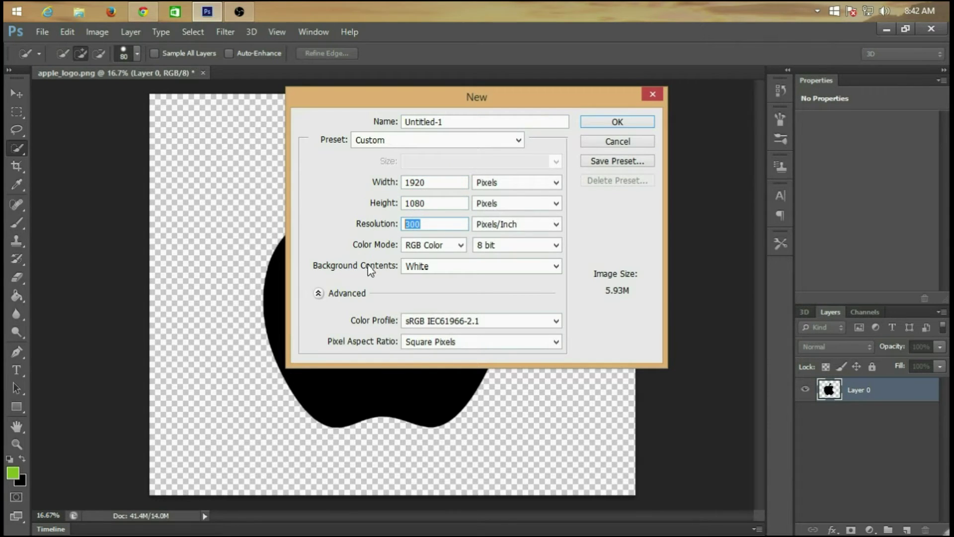
left_click(618, 123)
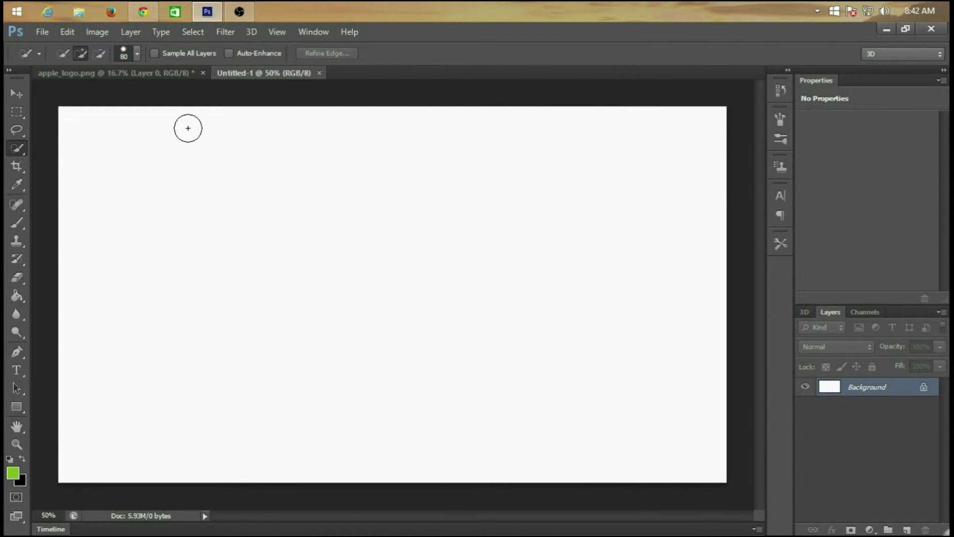
left_click(176, 78)
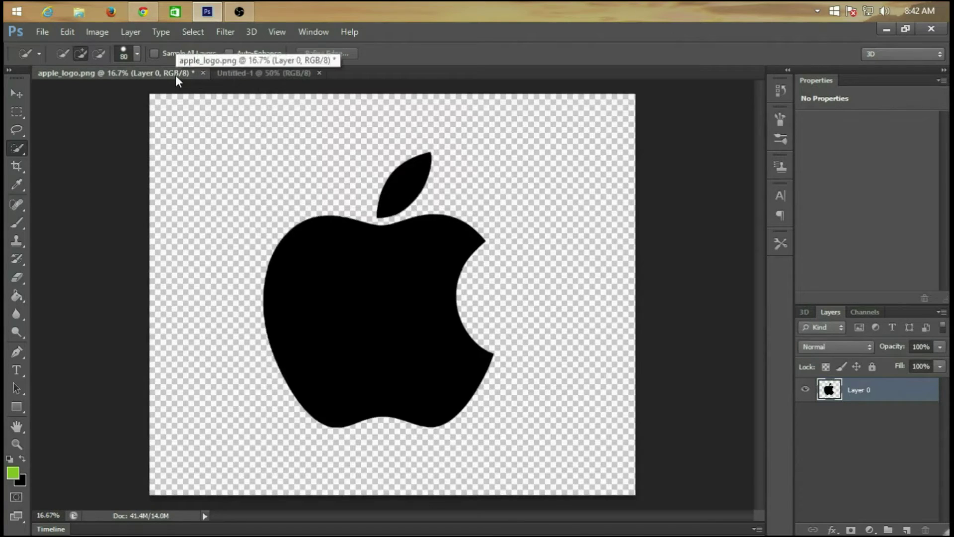
Copy the apple logo and paste it into the Untitled-1 document
left_click(67, 31)
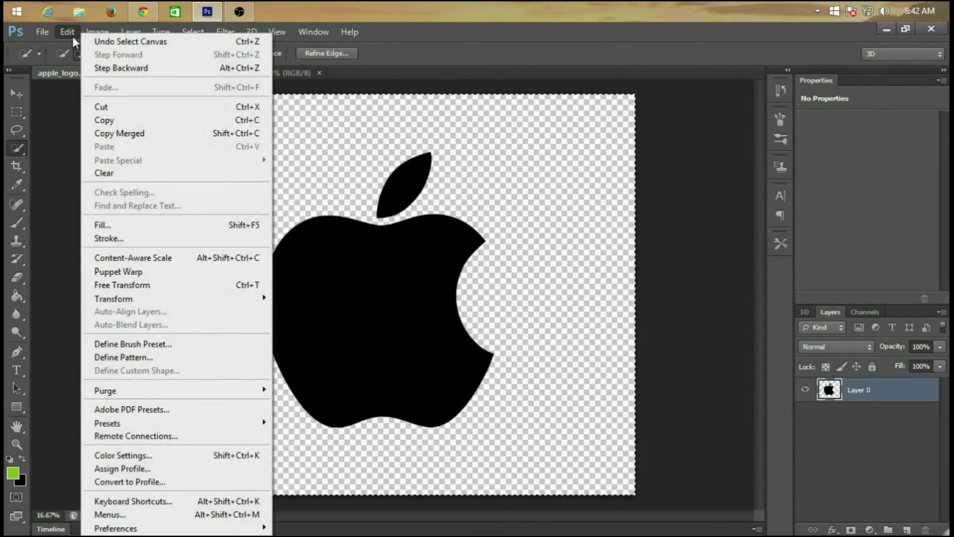
left_click(137, 121)
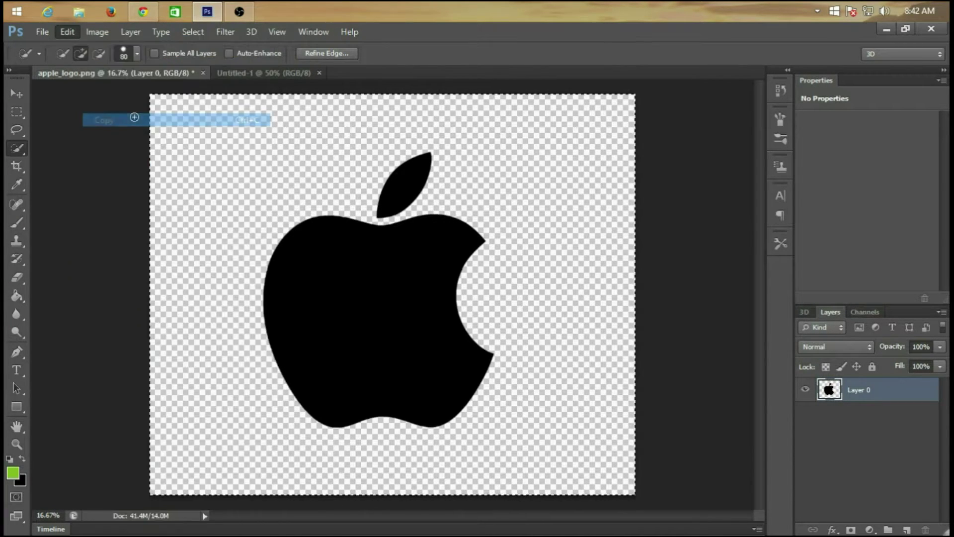
left_click(240, 73)
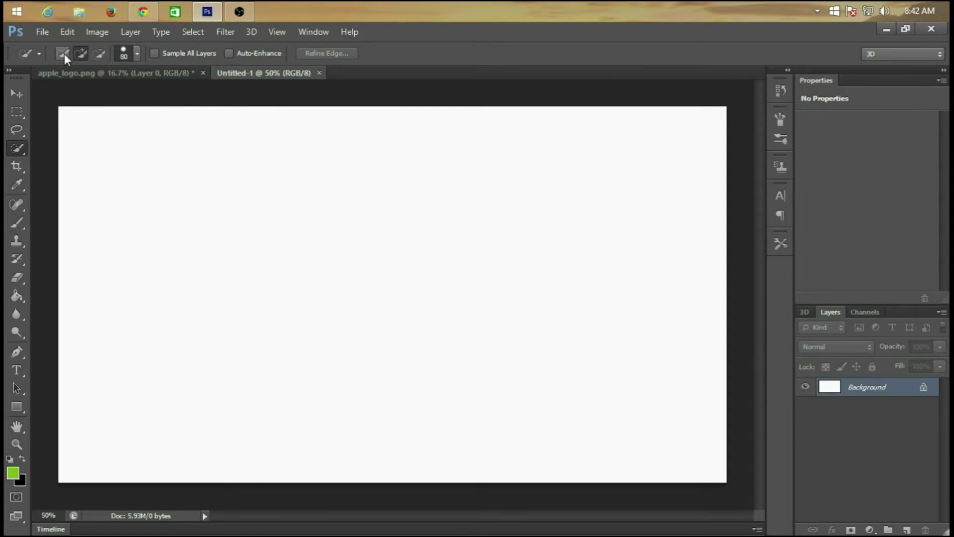
left_click(65, 34)
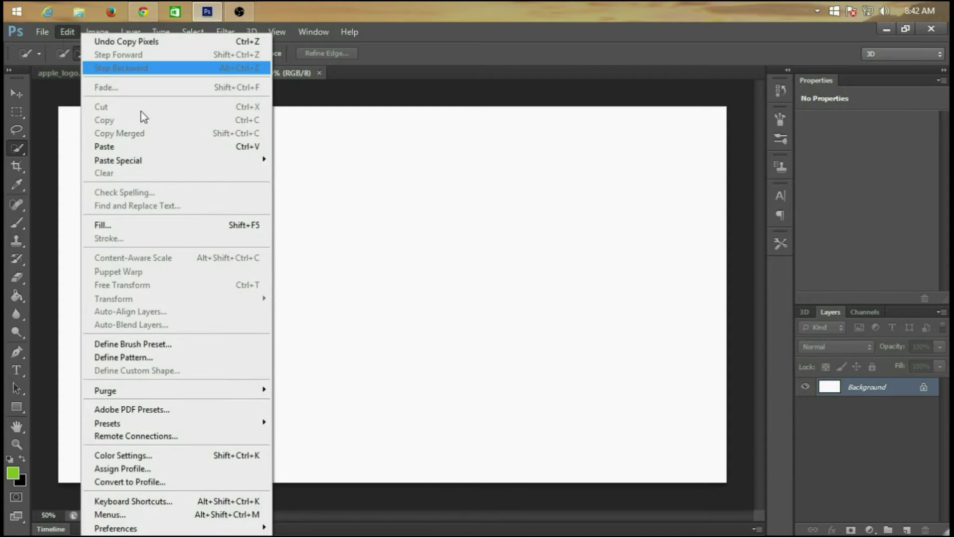
left_click(186, 151)
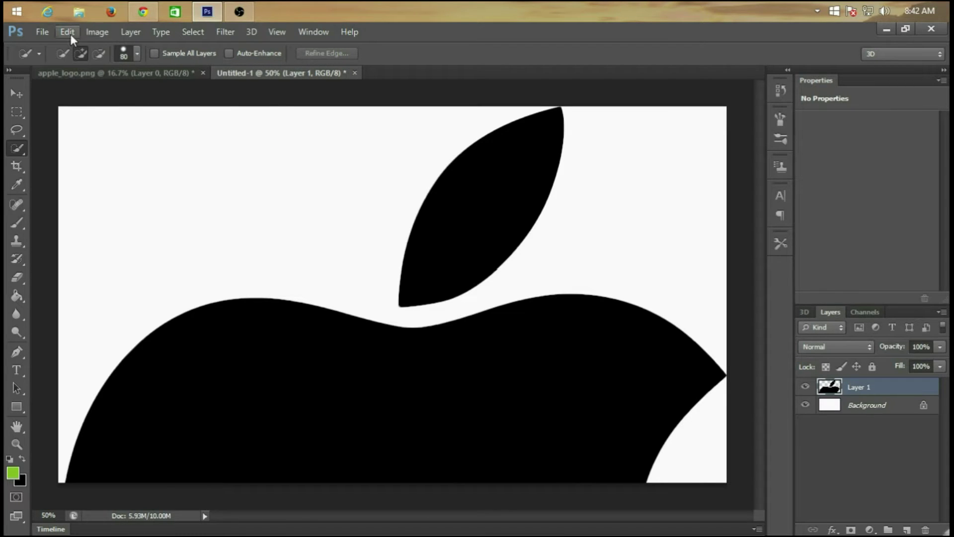
Free Transform the pasted apple down to about a quarter size and centre it
left_click(68, 32)
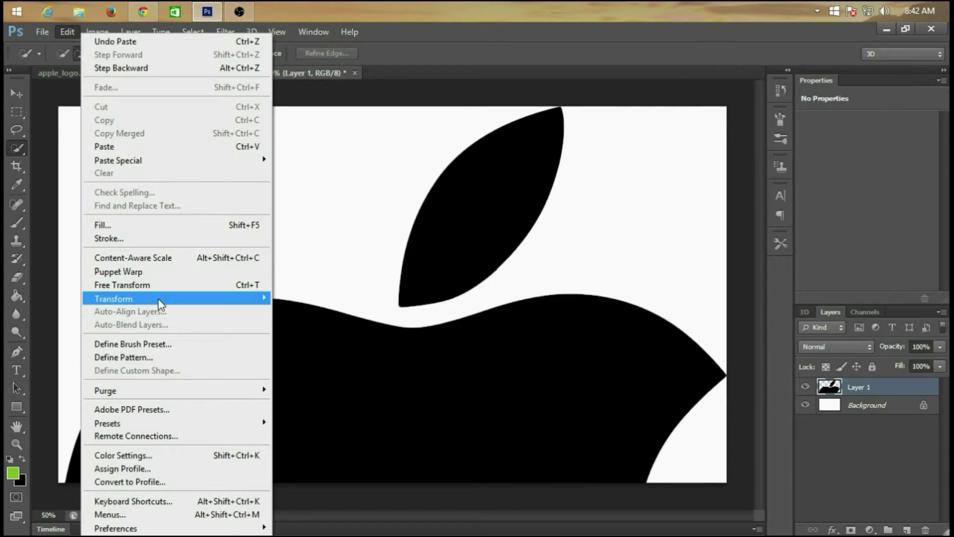
left_click(167, 288)
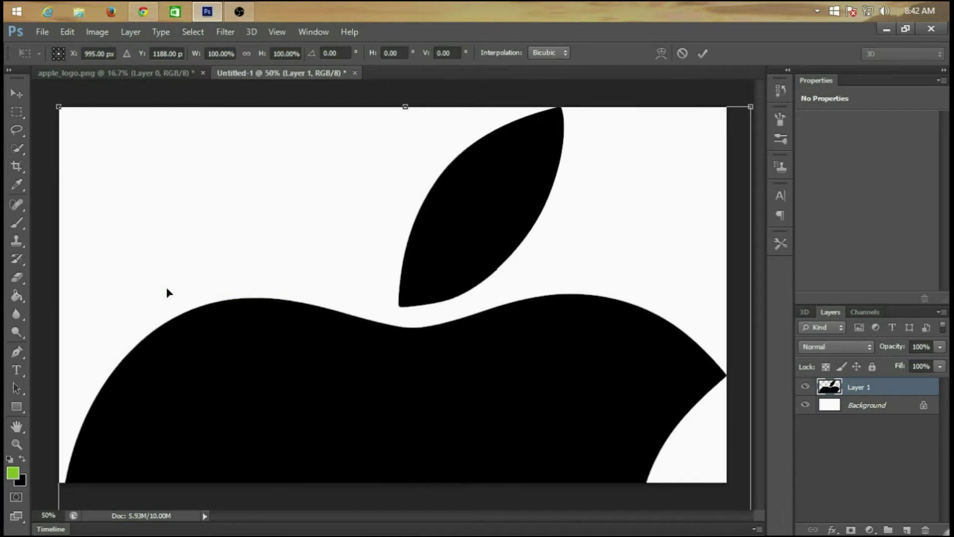
left_click_drag(71, 118, 296, 421)
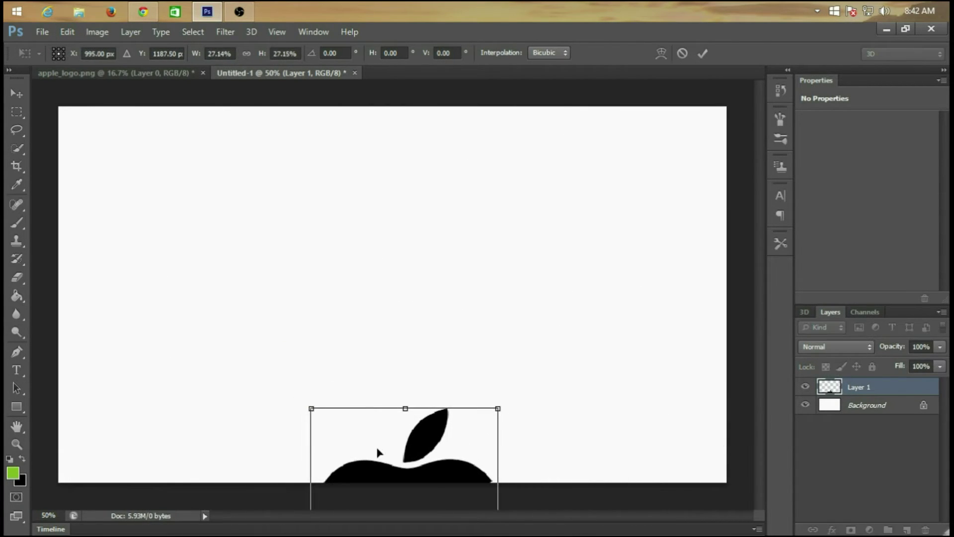
left_click_drag(377, 450, 343, 222)
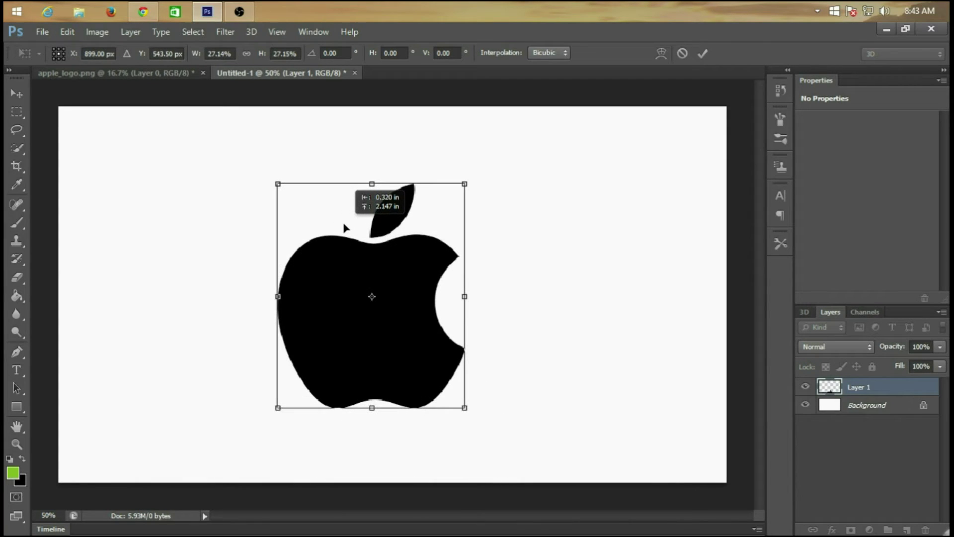
key("Return")
key("w")
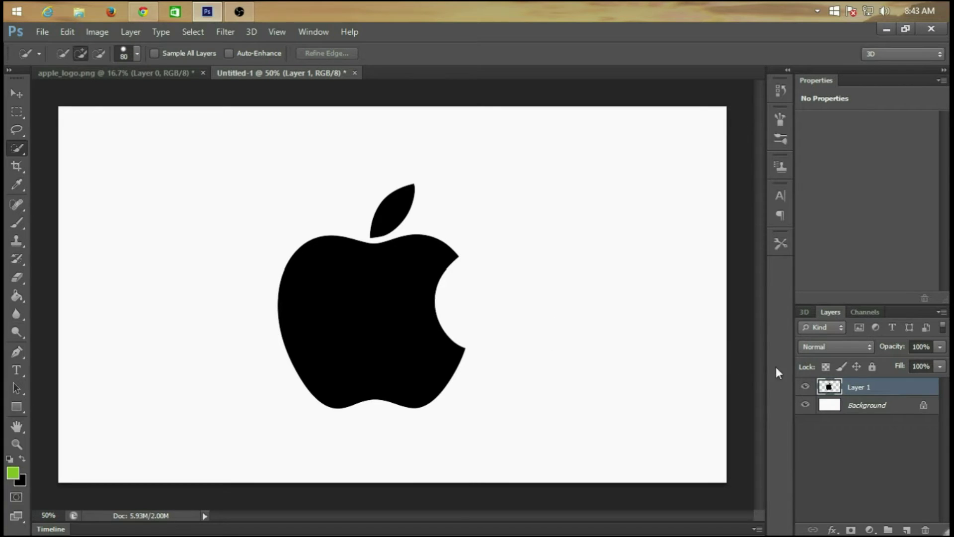
Turn Layer 1 into a 3D extrusion, tilt the camera low, and set extrusion depth to 85
right_click(860, 393)
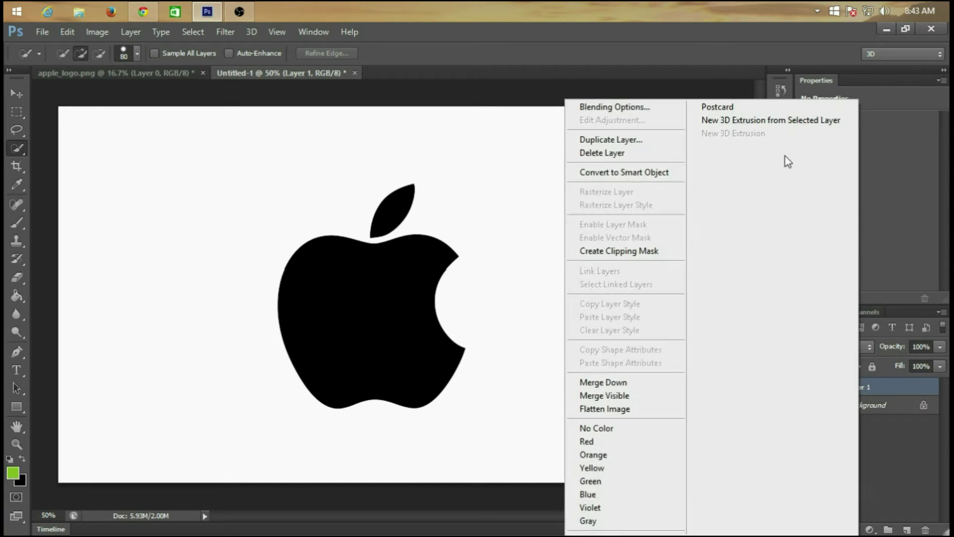
left_click(792, 124)
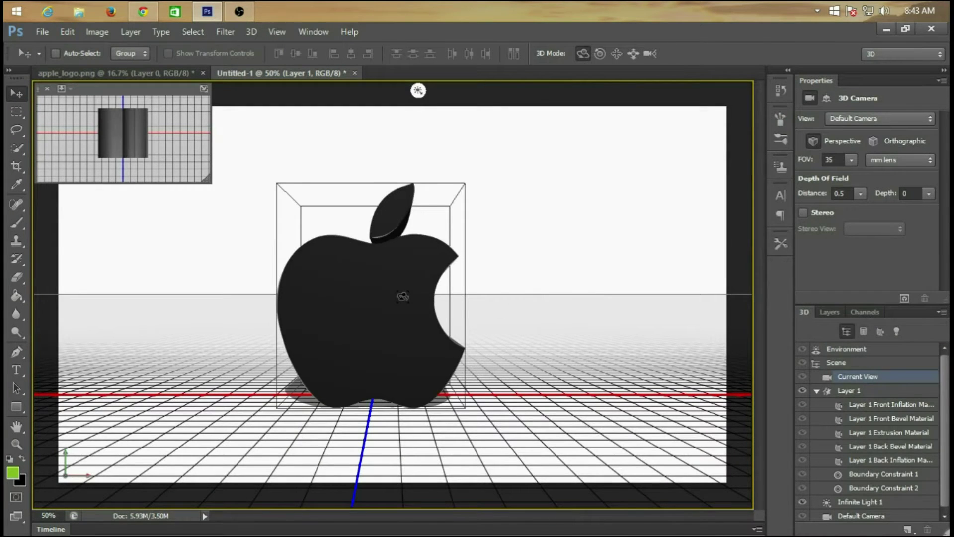
mouse_move(403, 297)
left_mouse_down()
mouse_move(374, 288)
mouse_move(691, 285)
left_mouse_up()
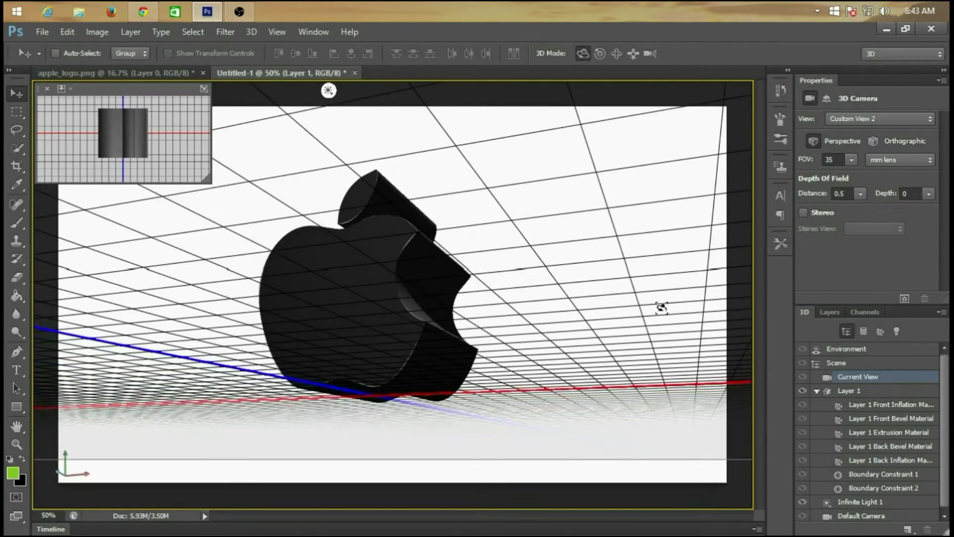
left_click(870, 396)
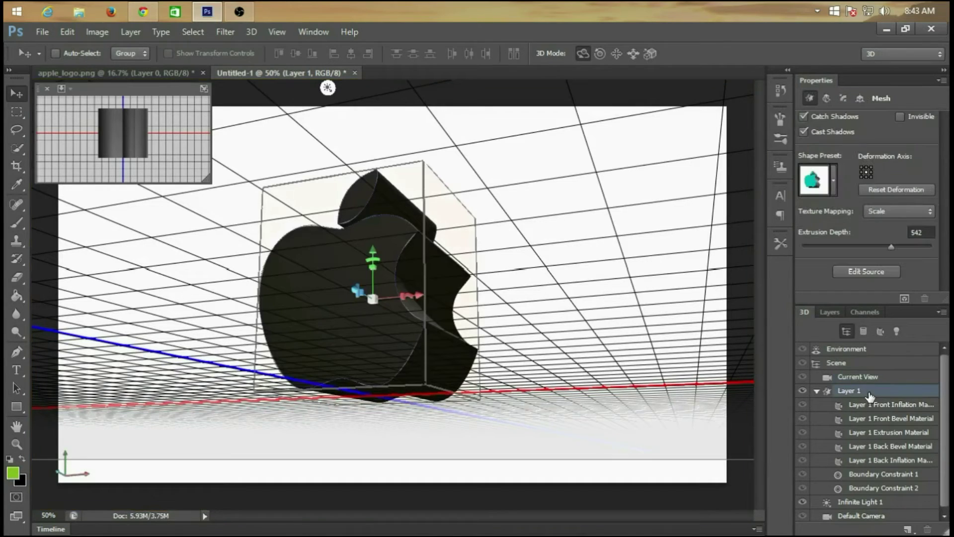
left_click(913, 235)
type("8")
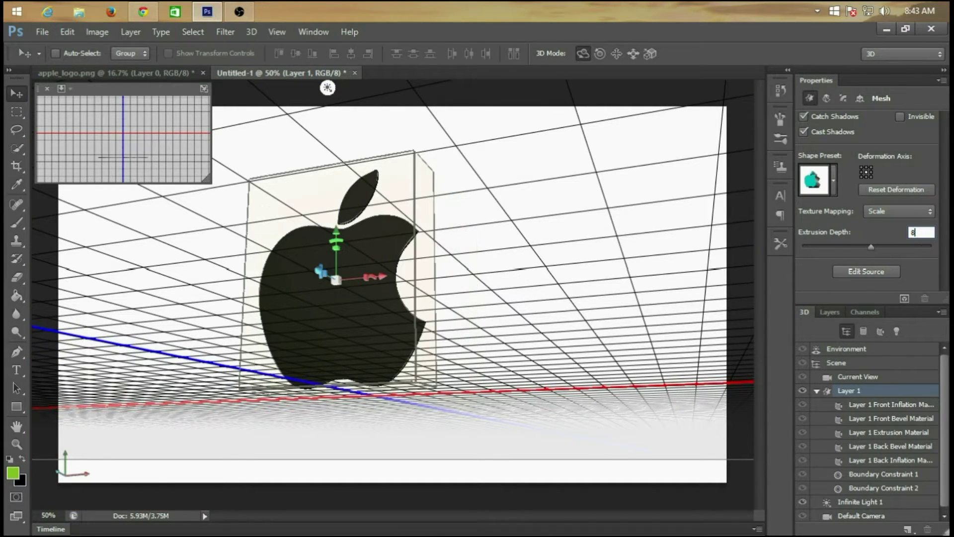
type("5")
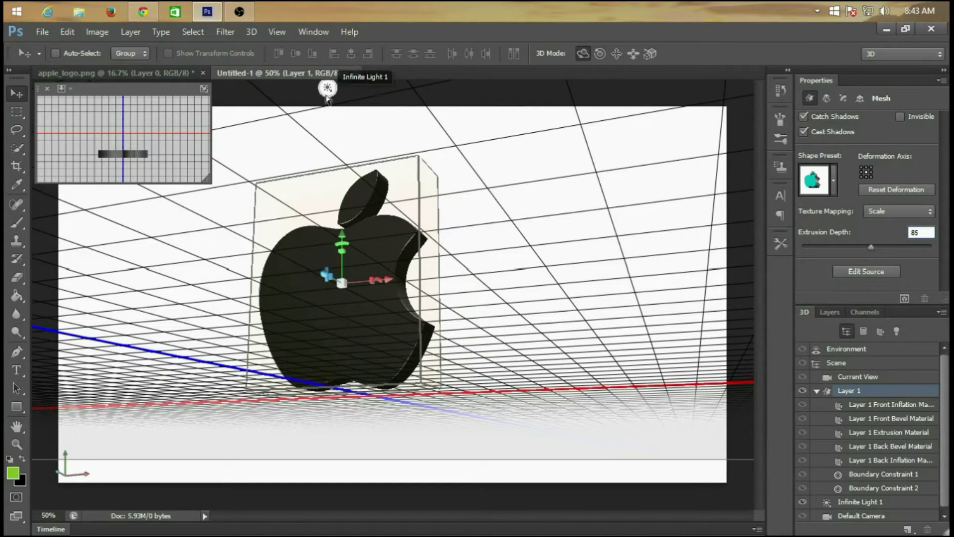
Render the 3D apple scene and convert Layer 1 into a smart object
left_click(252, 34)
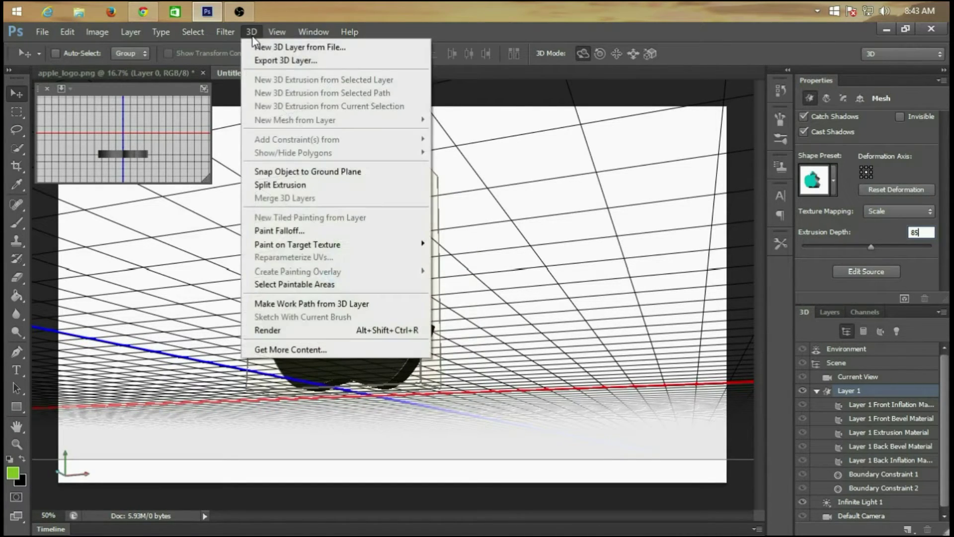
left_click(330, 335)
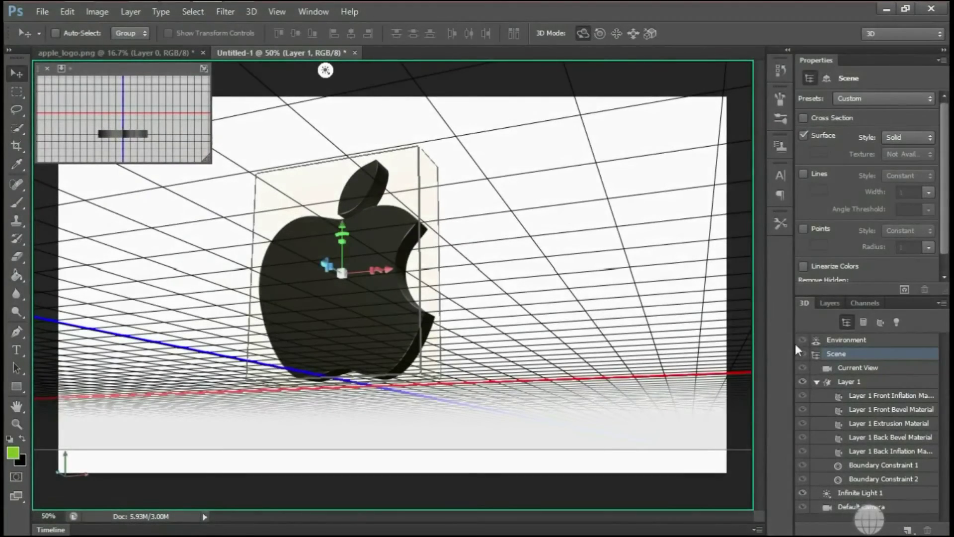
left_click(830, 299)
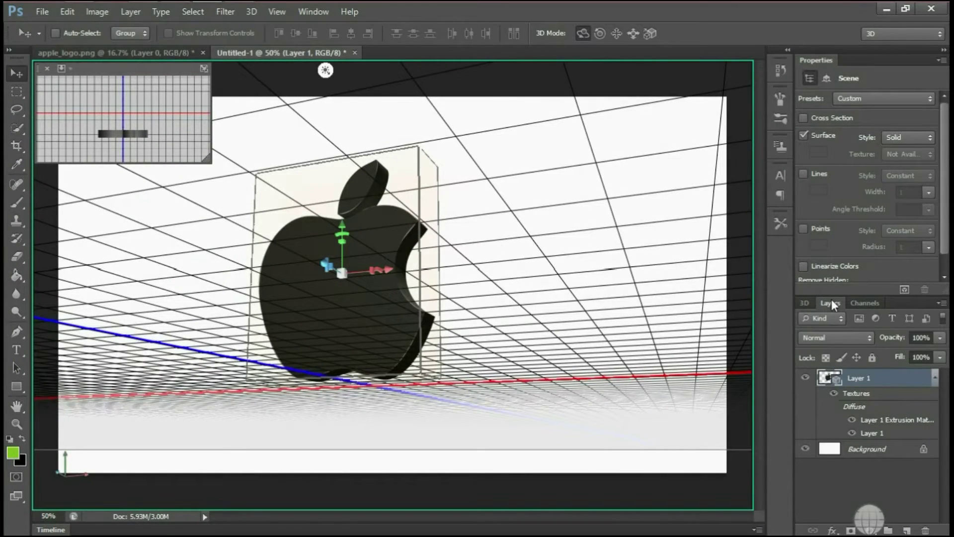
right_click(879, 378)
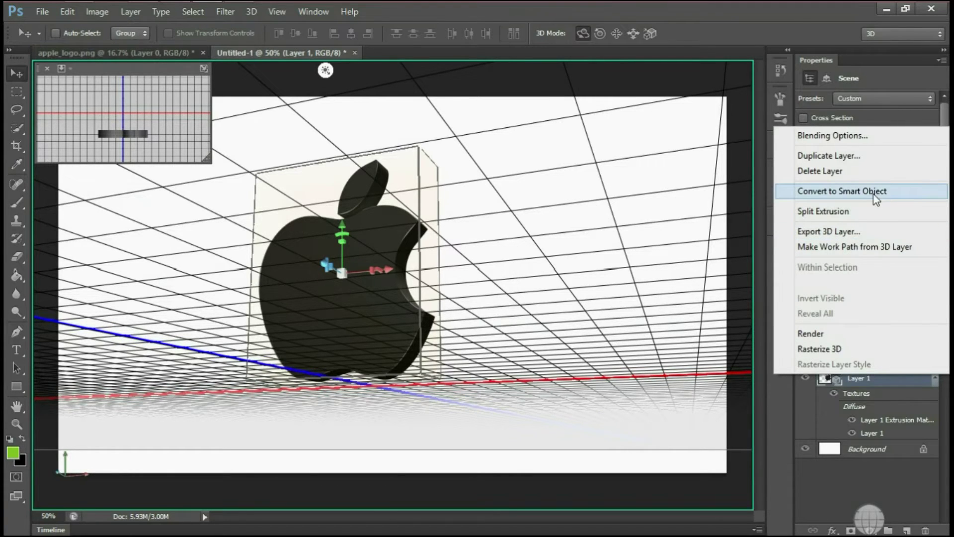
left_click(917, 191)
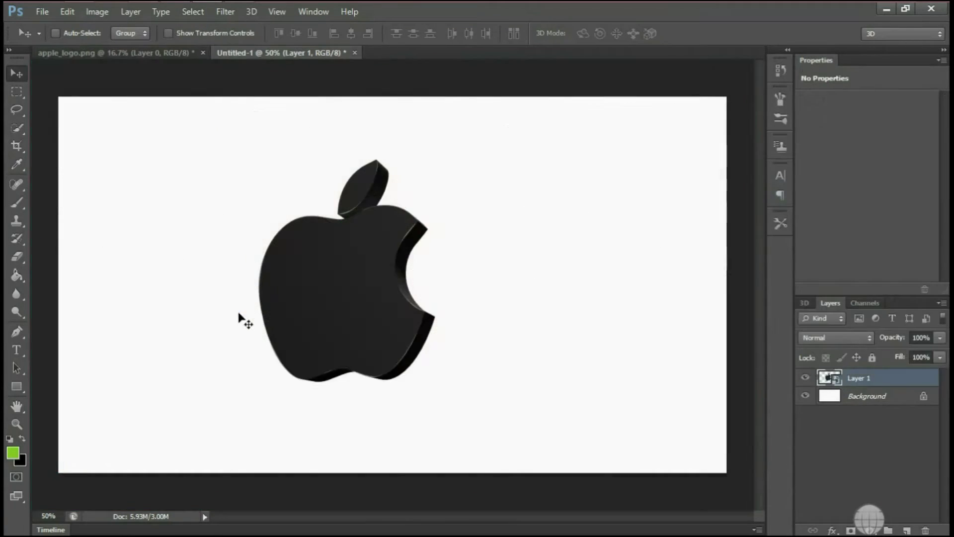
Zoom in and start a pen path at the bite, tracing it and down the right edge
key("m")
key("ctrl+plus")
key("ctrl+plus")
key("ctrl+plus")
key("p")
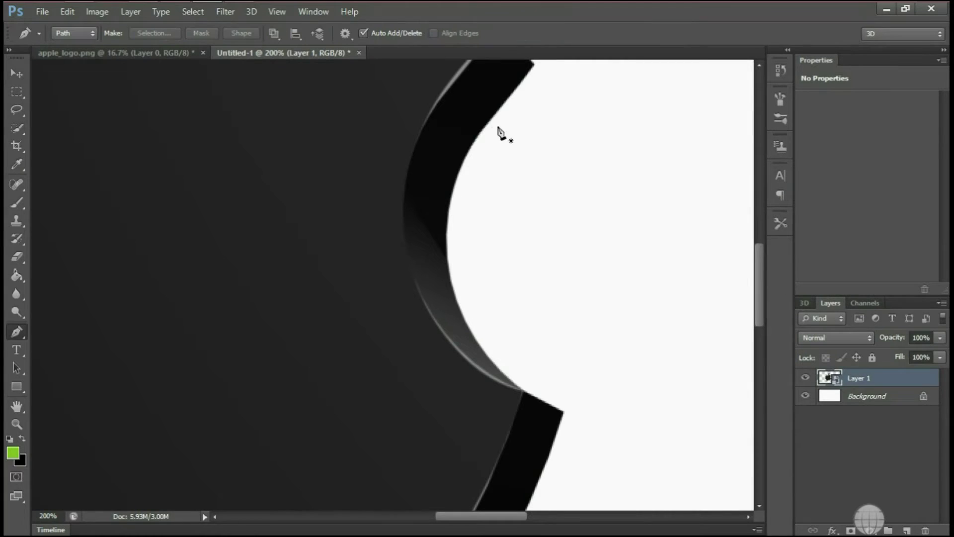
left_click_drag(759, 323, 760, 287)
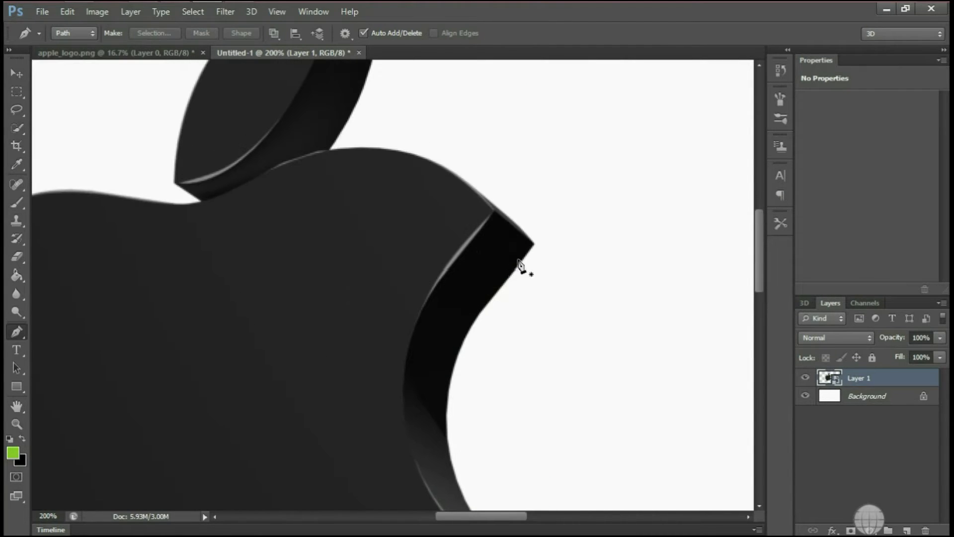
left_click(496, 214)
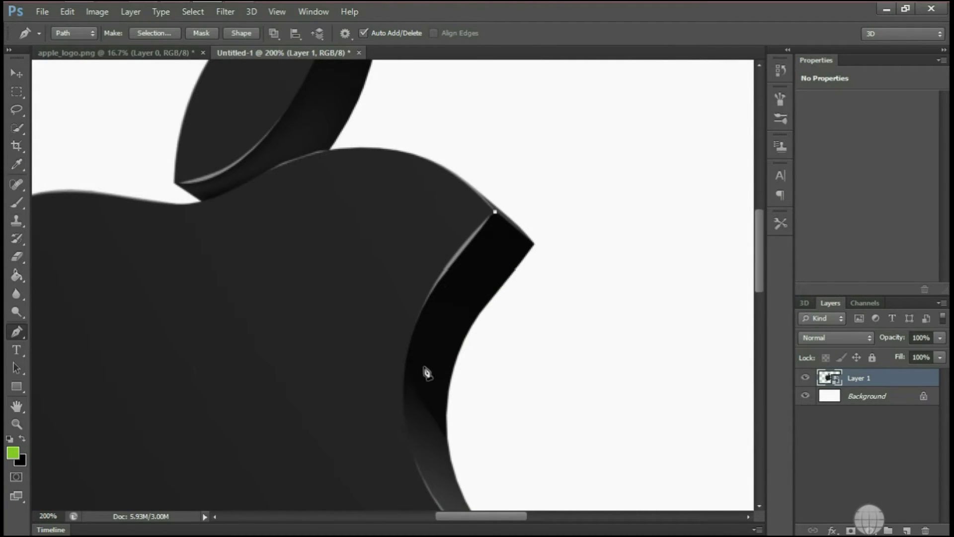
left_click_drag(406, 380, 414, 447)
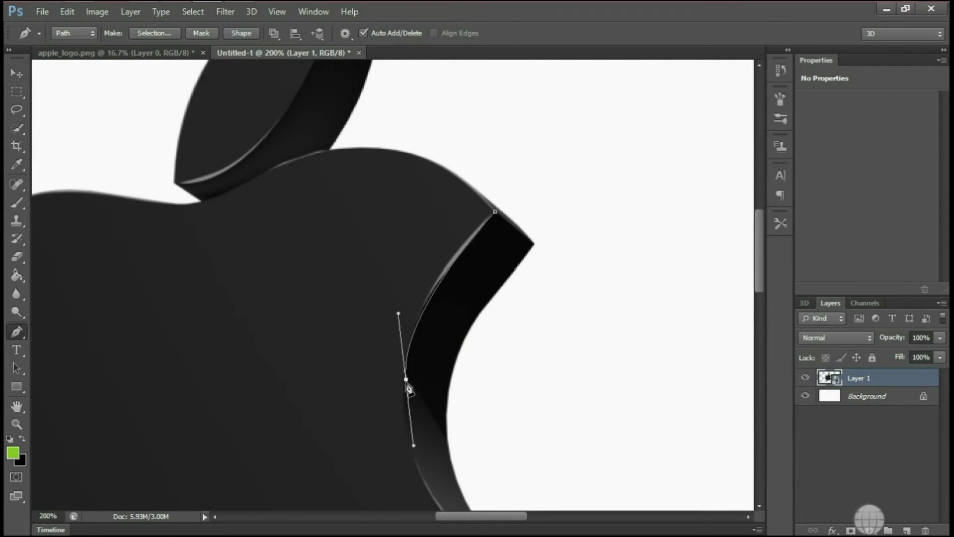
left_click_drag(759, 264, 759, 299)
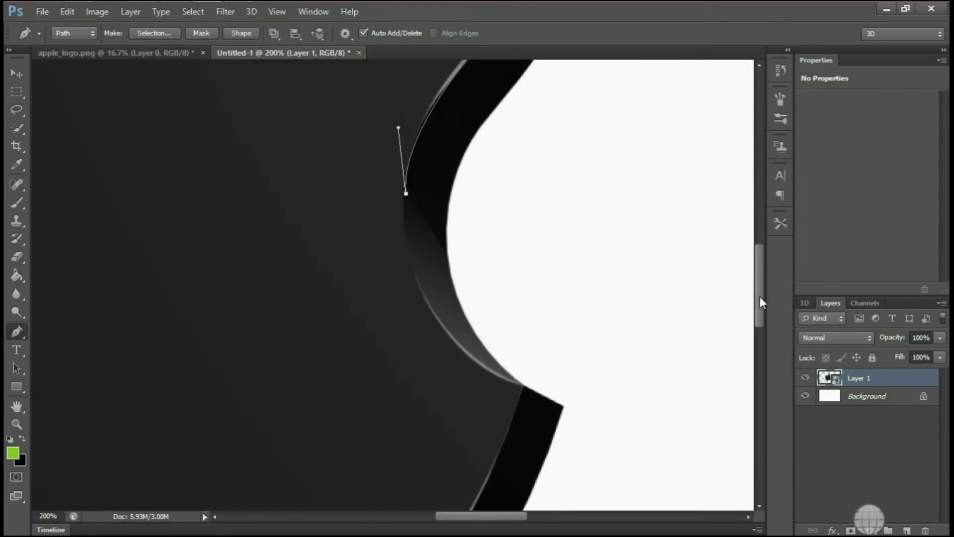
mouse_move(436, 317)
left_mouse_down()
mouse_move(473, 376)
mouse_move(568, 398)
left_mouse_up()
left_click(523, 386, "alt")
scroll(486, 297, "down", 5)
left_click_drag(455, 294, 423, 331)
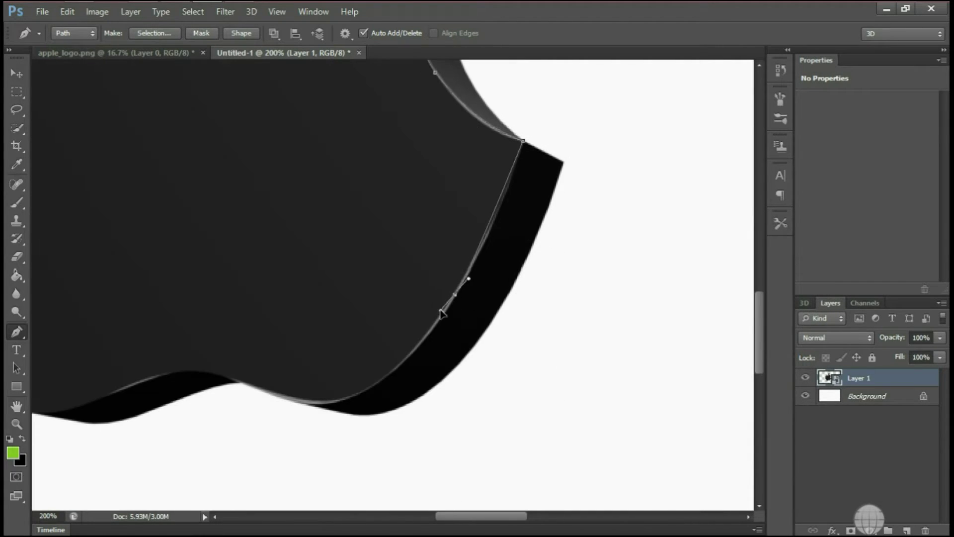
mouse_move(371, 389)
left_mouse_down()
mouse_move(336, 405)
mouse_move(345, 409)
mouse_move(269, 401)
left_mouse_up()
Continue the path along the apple's bottom curves and up its left side
left_click(305, 405, "alt")
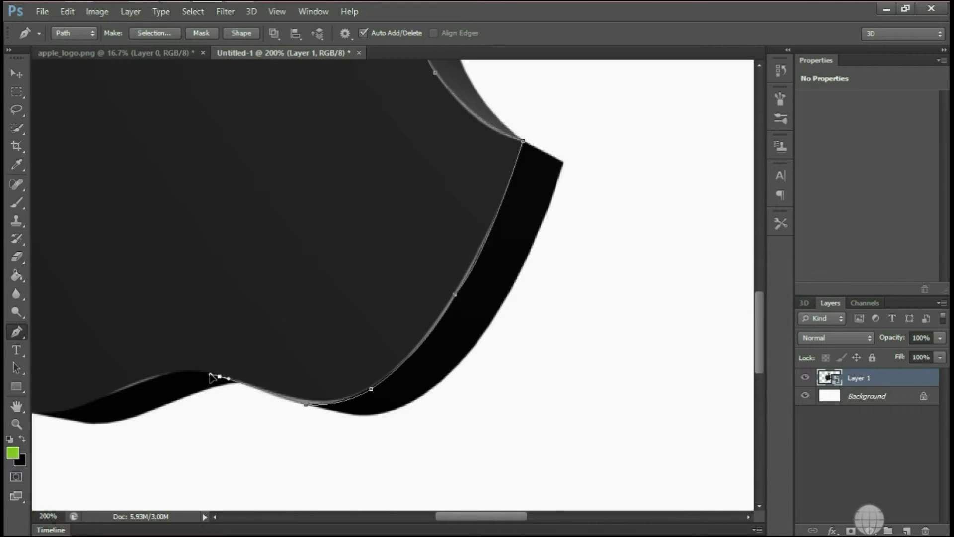
mouse_move(160, 383)
left_mouse_down()
mouse_move(139, 391)
mouse_move(160, 384)
left_mouse_up()
scroll(470, 432, "left", 8)
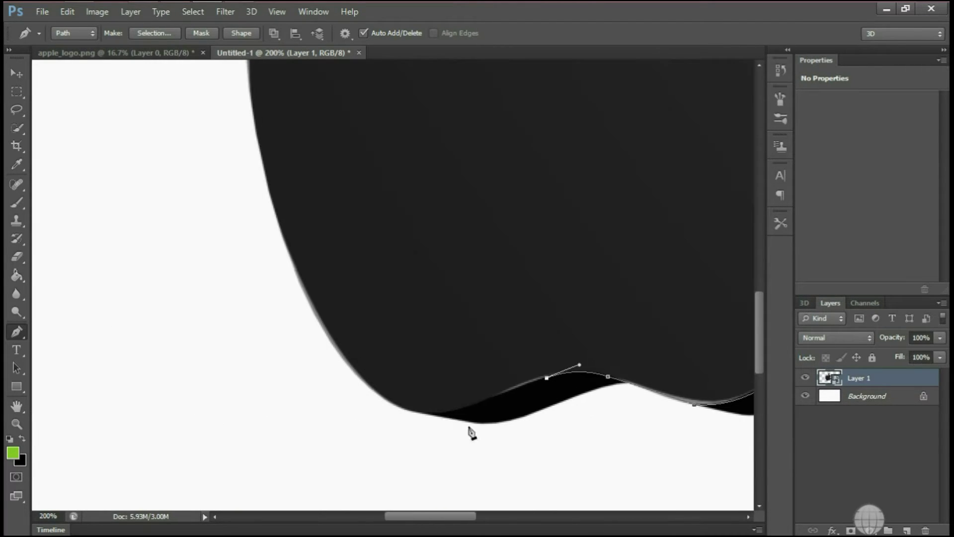
mouse_move(475, 406)
left_mouse_down()
mouse_move(428, 428)
mouse_move(397, 401)
left_mouse_up()
left_click(361, 378)
scroll(298, 323, "up", 2)
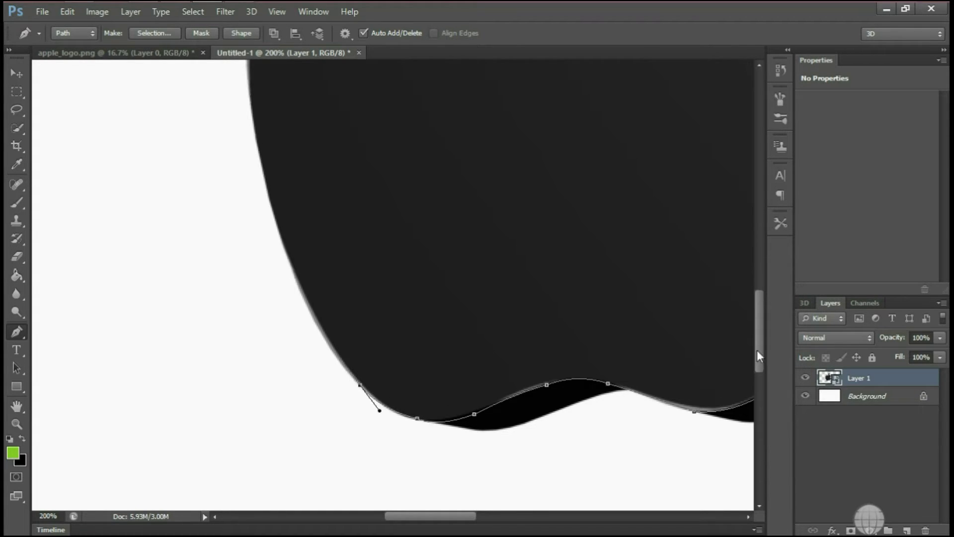
left_click_drag(262, 250, 238, 104)
scroll(273, 187, "up", 4)
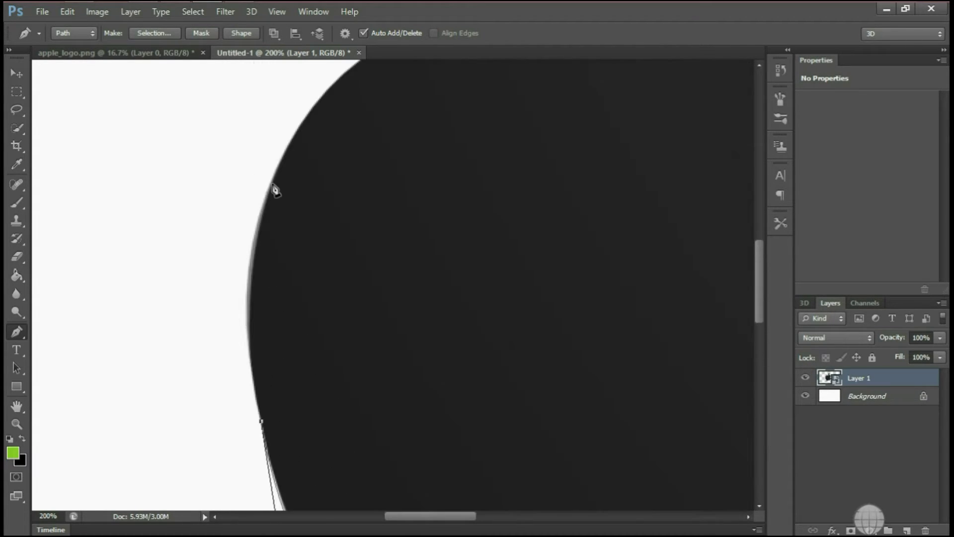
left_click_drag(269, 185, 315, 75)
scroll(501, 246, "up", 3)
left_click_drag(357, 206, 415, 171)
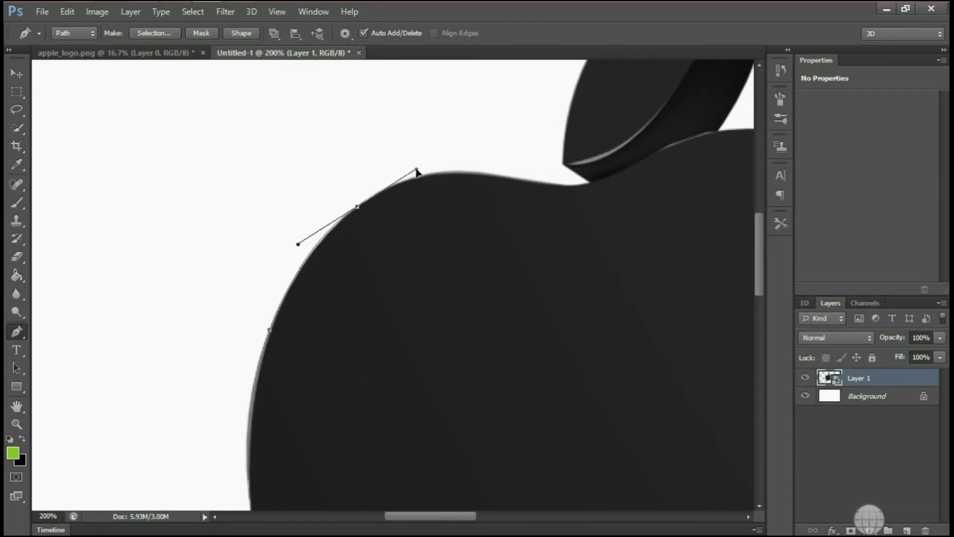
left_click_drag(473, 171, 529, 175)
Carry the path through the stem notch and top-right shoulder, closing it at the bite
left_click(473, 172, "alt")
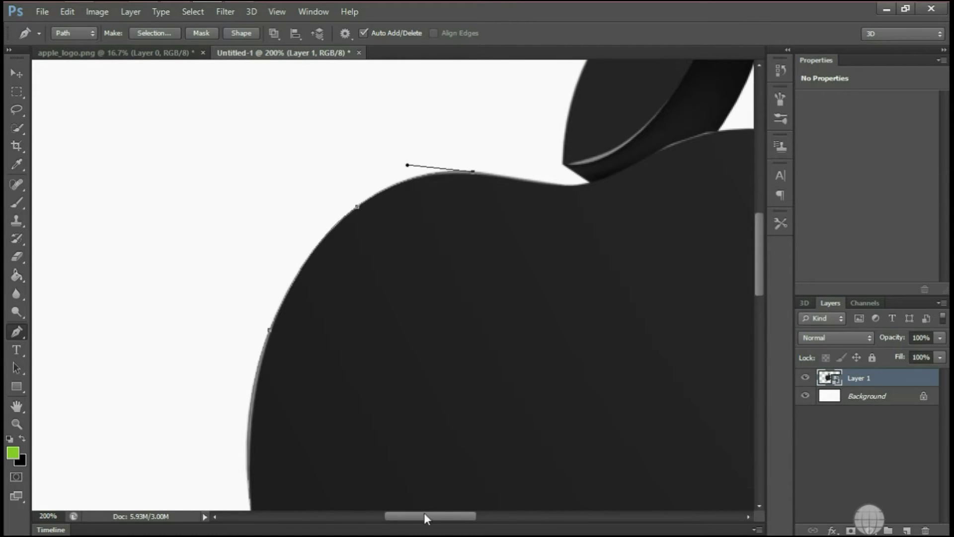
left_click_drag(425, 512, 449, 512)
left_click(377, 184)
left_click_drag(423, 176, 449, 167)
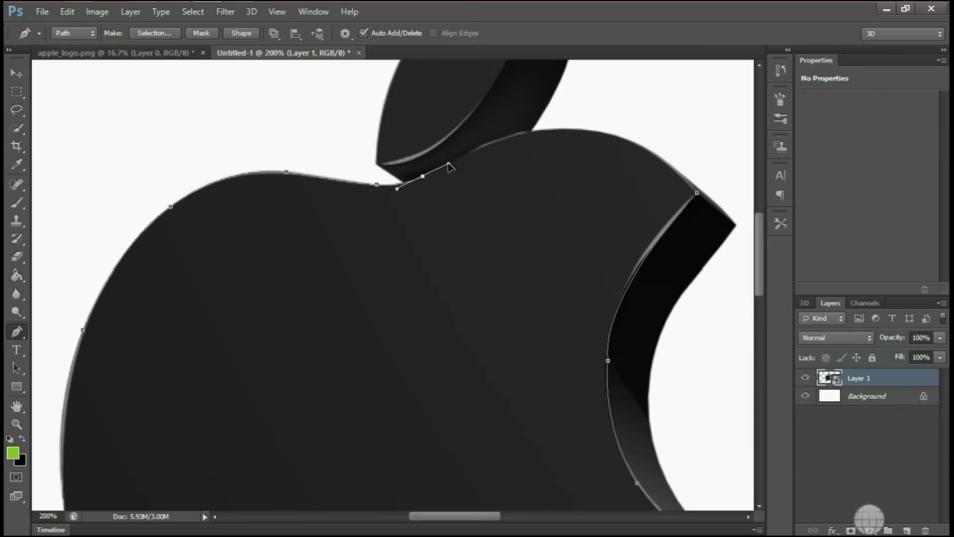
left_click(518, 135)
left_click_drag(626, 140, 671, 161)
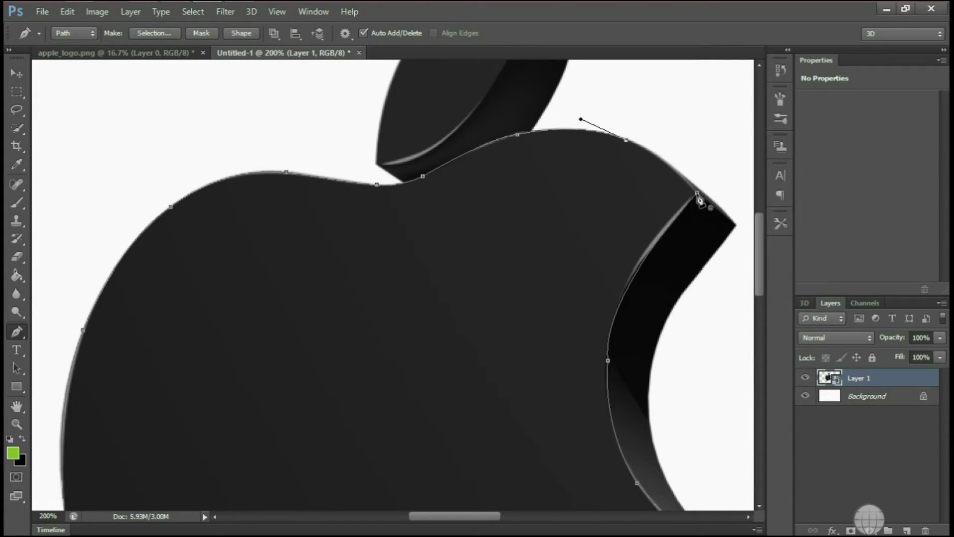
left_click_drag(697, 194, 720, 234)
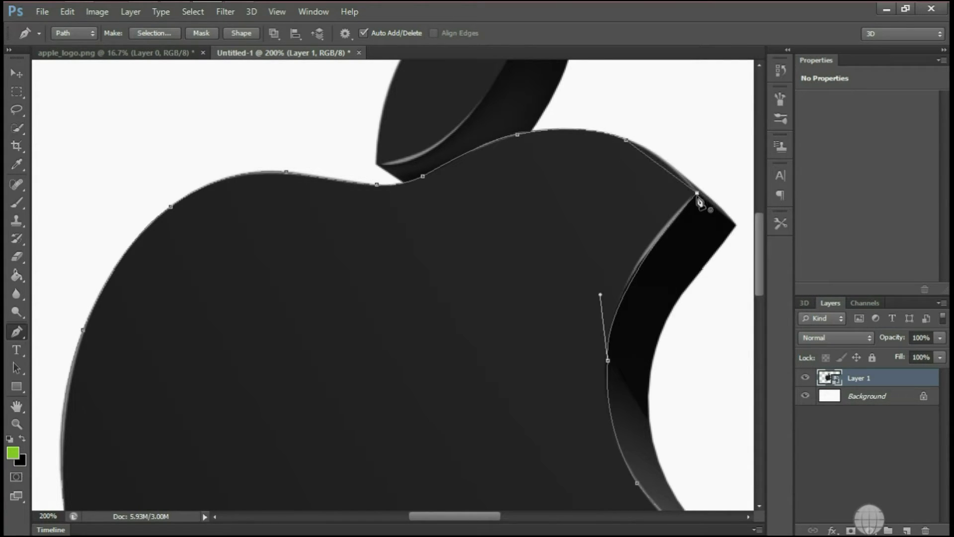
left_click(731, 240, "ctrl")
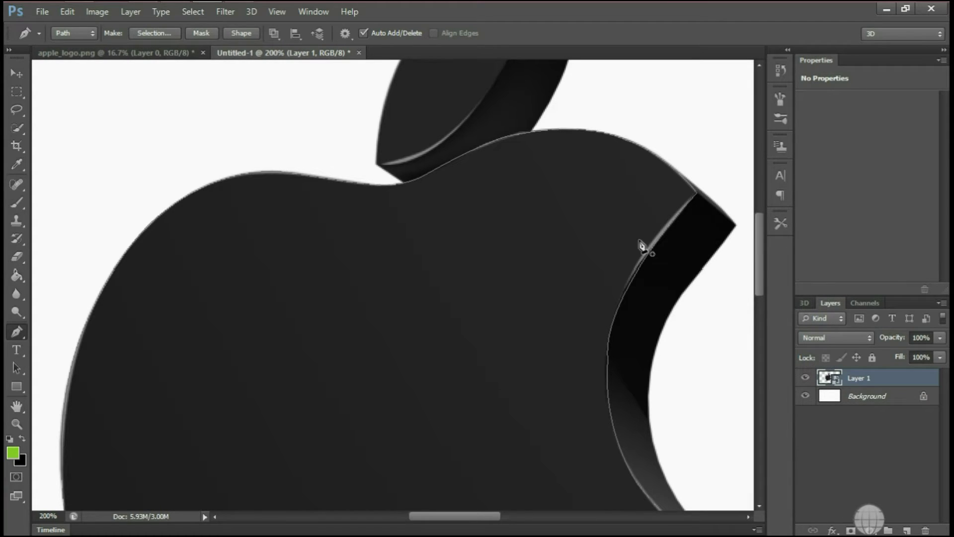
key("ctrl+minus")
key("ctrl+minus")
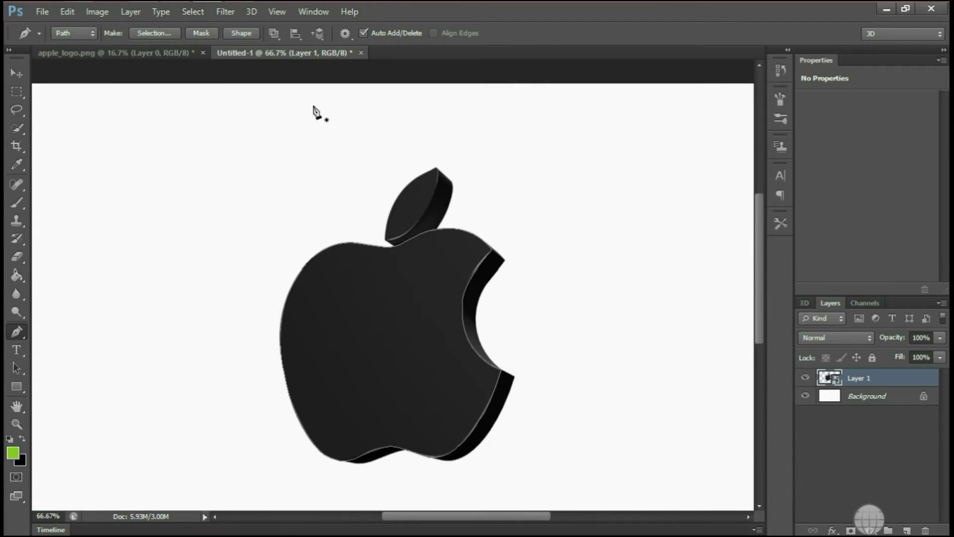
Turn the front-face path into a selection and copy it onto new Layer 2
left_click(155, 33)
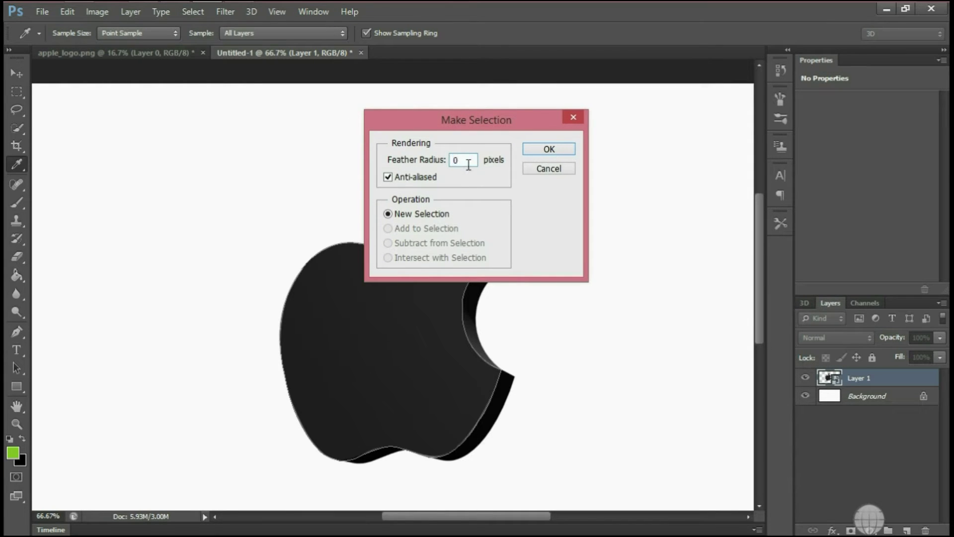
left_click(555, 150)
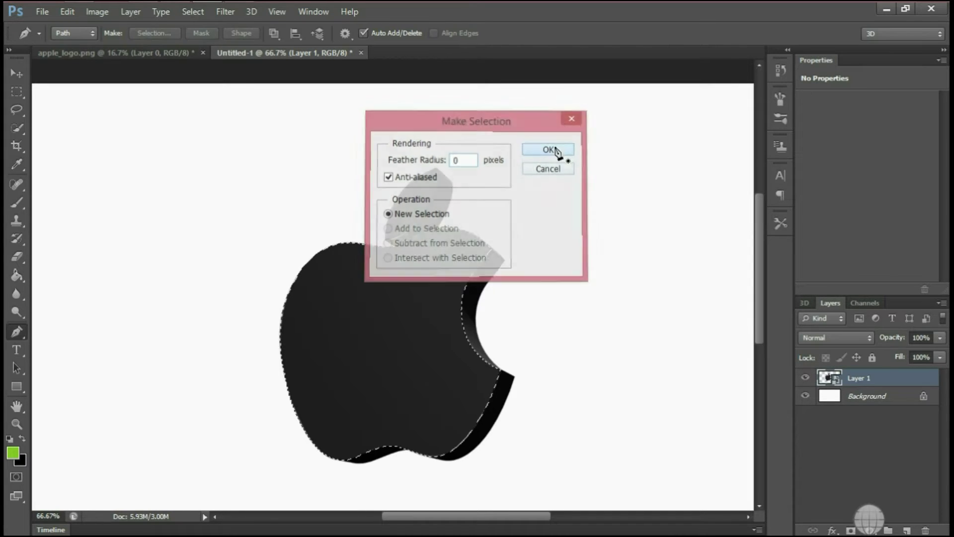
left_click(18, 91)
right_click(366, 327)
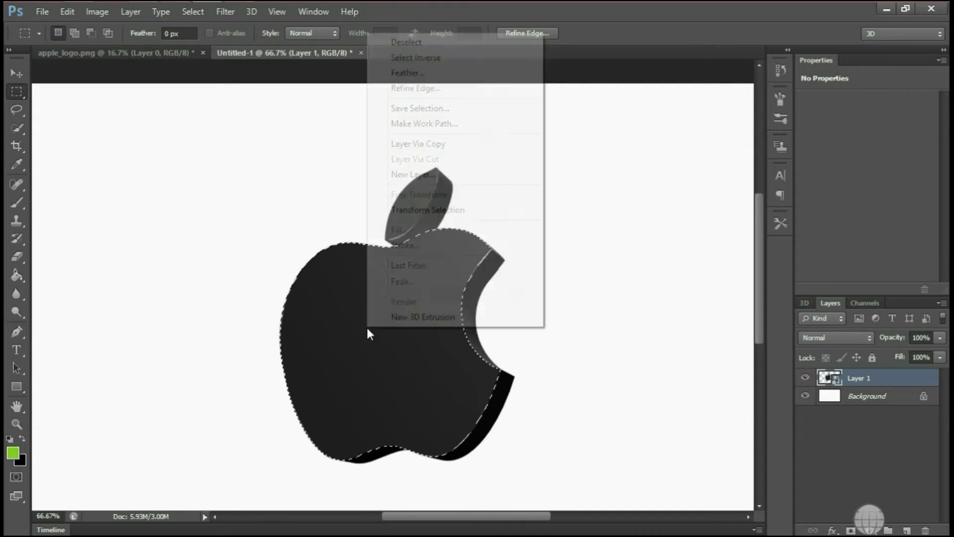
left_click(485, 144)
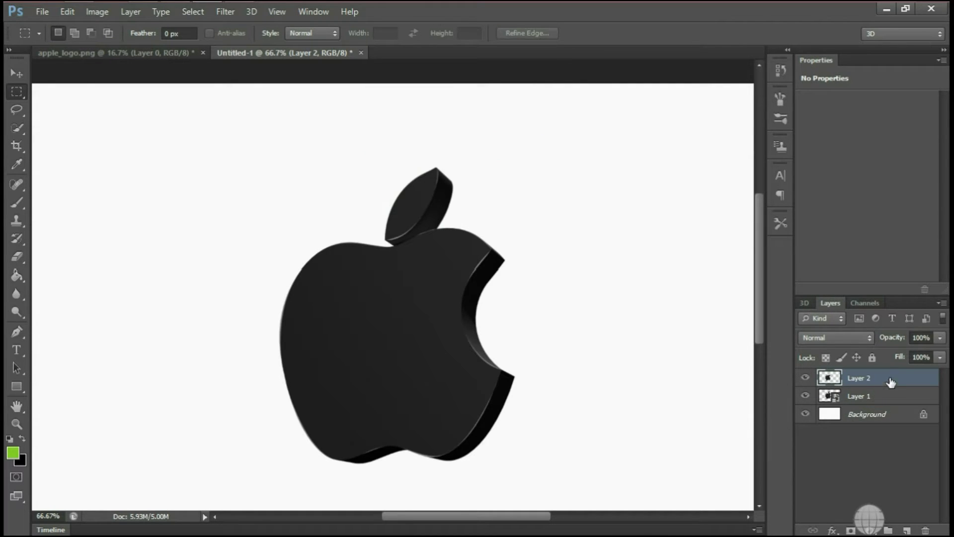
right_click(890, 381)
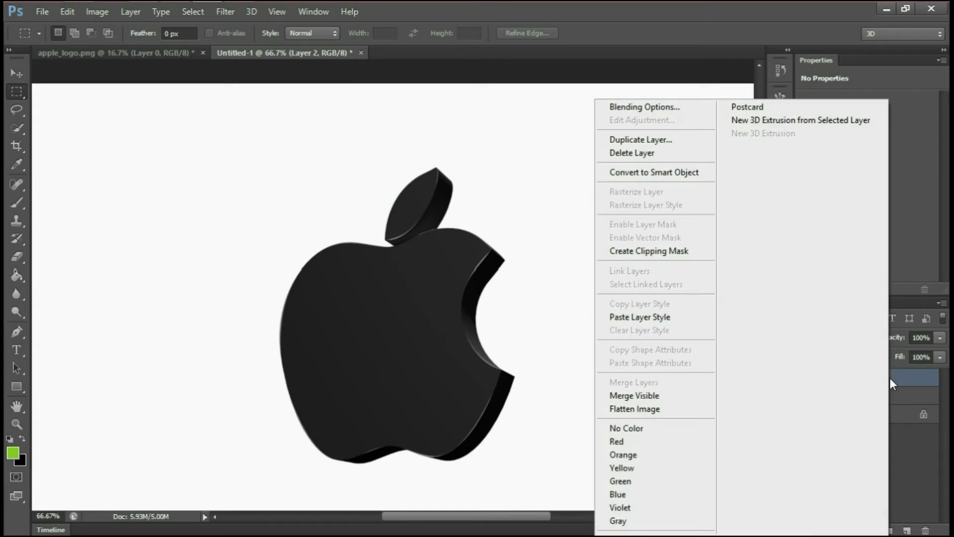
Add a gradient overlay to Layer 2 with its black start stop changed to grey a2a2a2
left_click(685, 111)
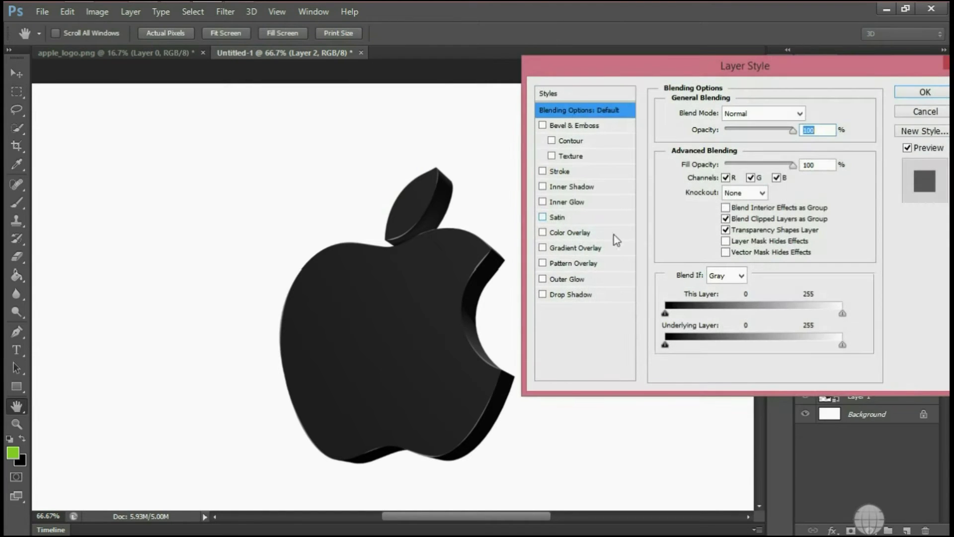
left_click(611, 248)
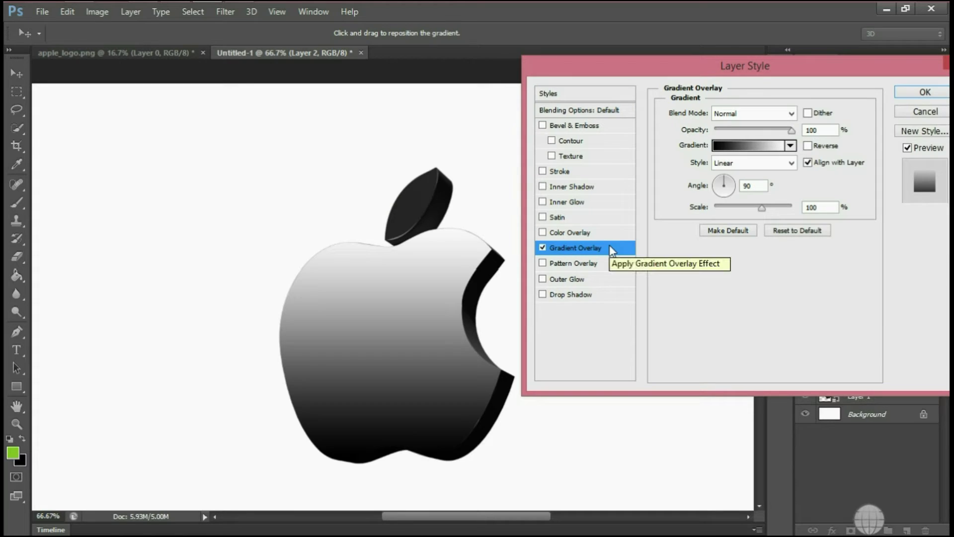
left_click(730, 149)
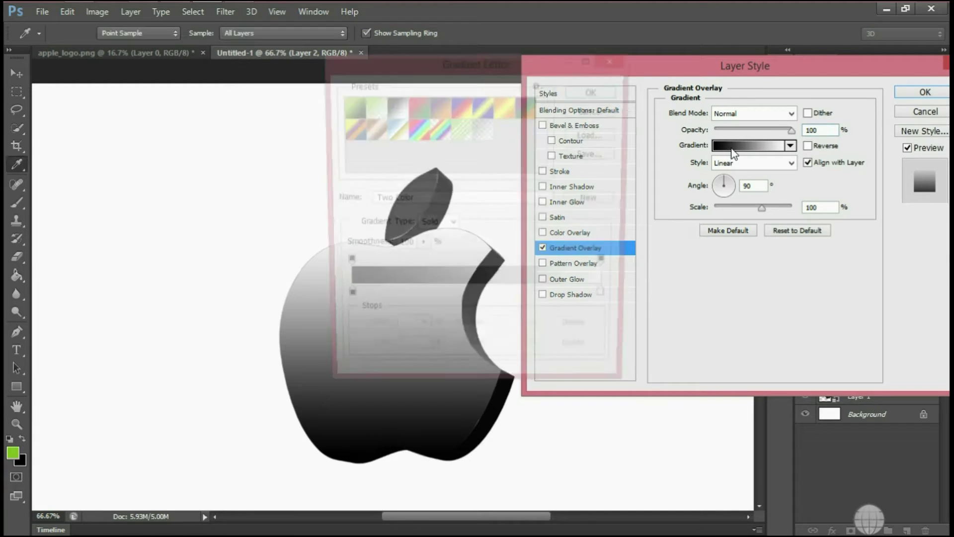
double_click(343, 301)
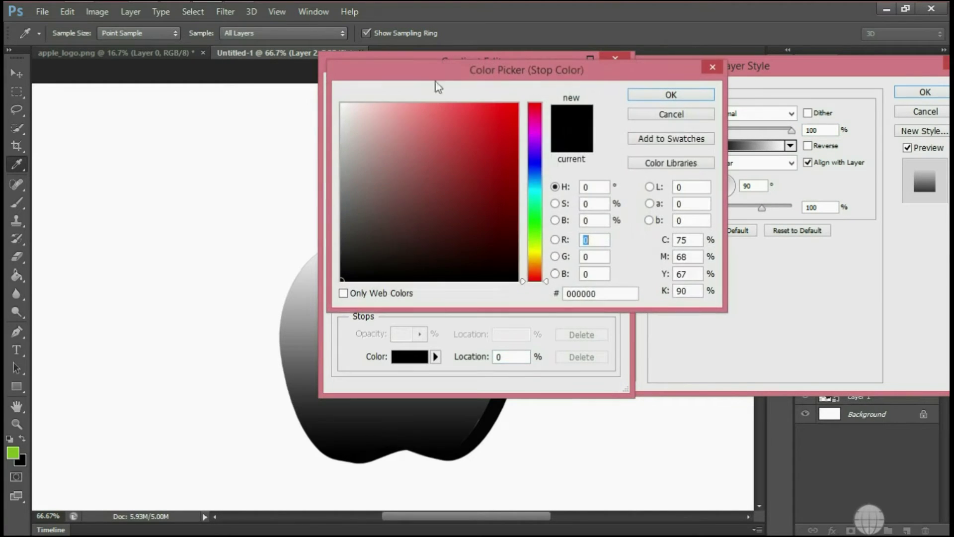
left_click_drag(440, 72, 484, 74)
mouse_move(406, 193)
left_mouse_down()
mouse_move(384, 184)
mouse_move(383, 168)
left_mouse_up()
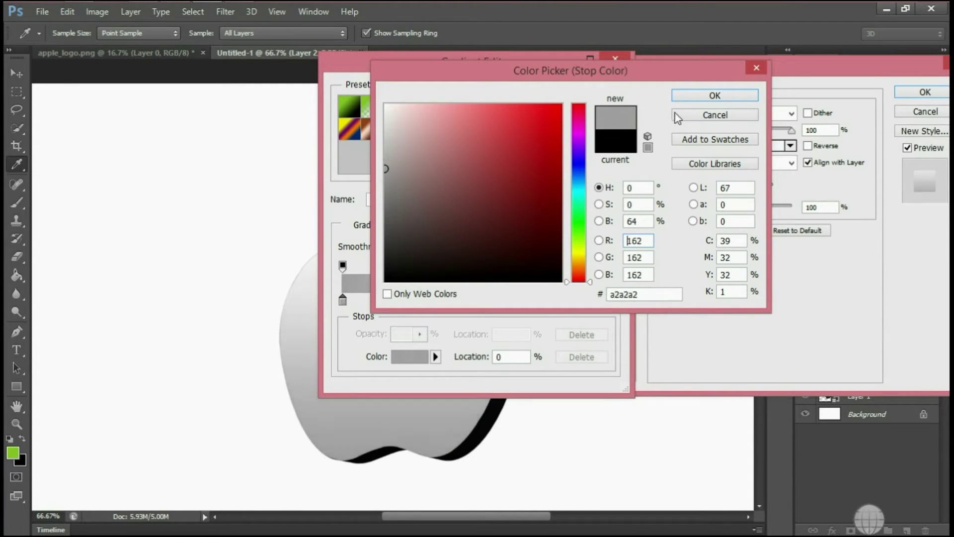
left_click(690, 98)
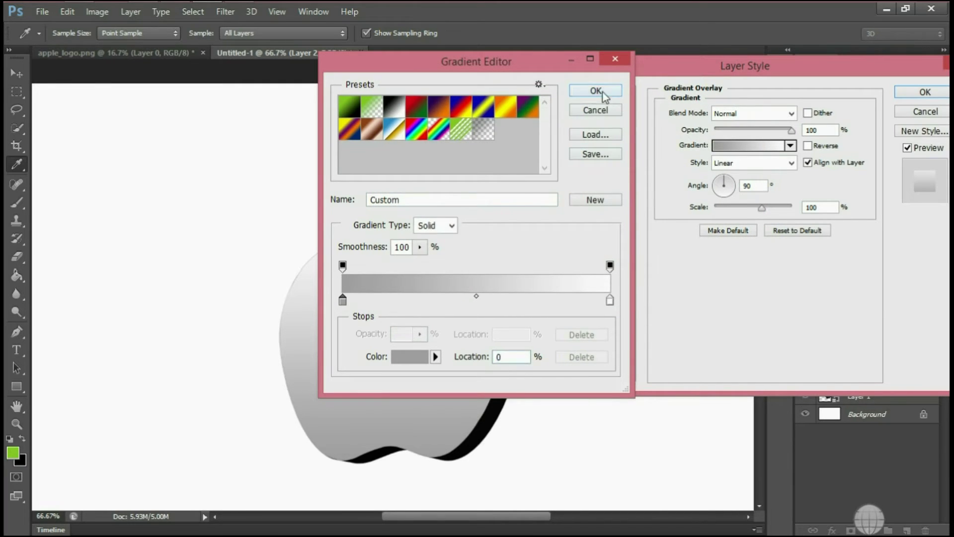
left_click(596, 91)
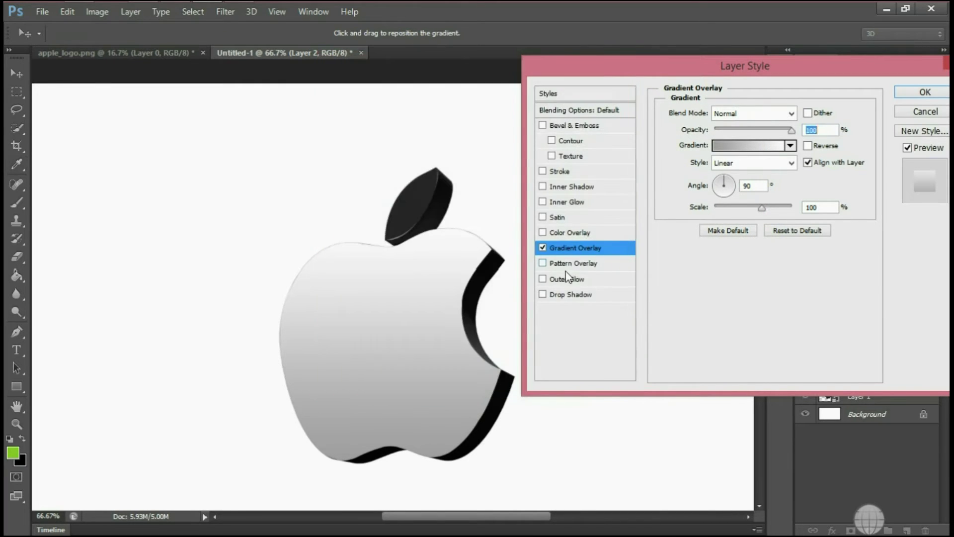
Set the gradient angle to 65°, darken the start stop to #919191, and apply the style
left_click(733, 177)
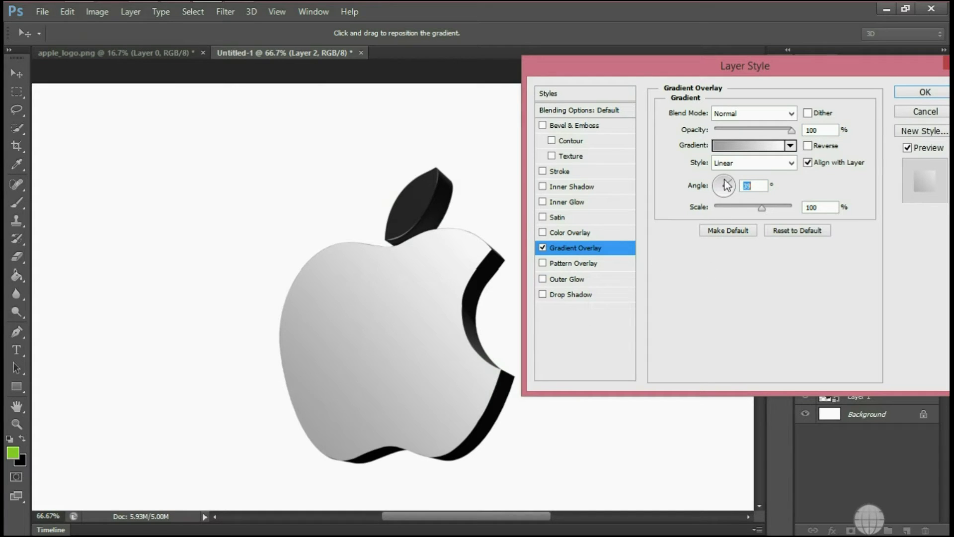
key("Return")
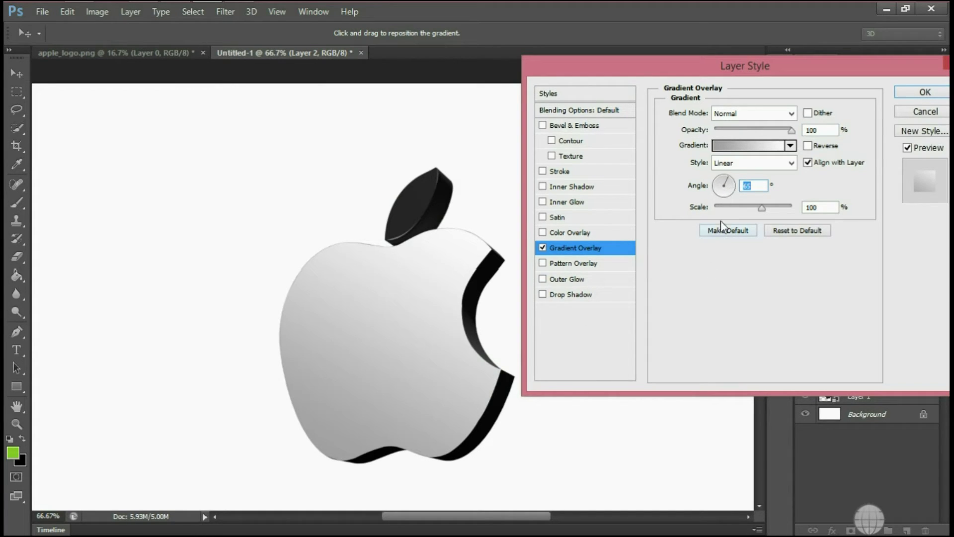
left_click(751, 146)
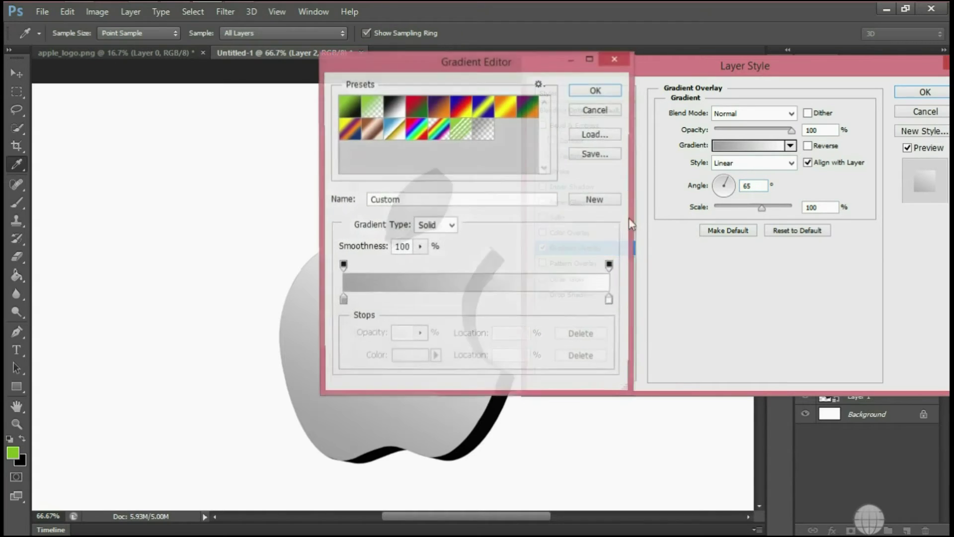
double_click(343, 301)
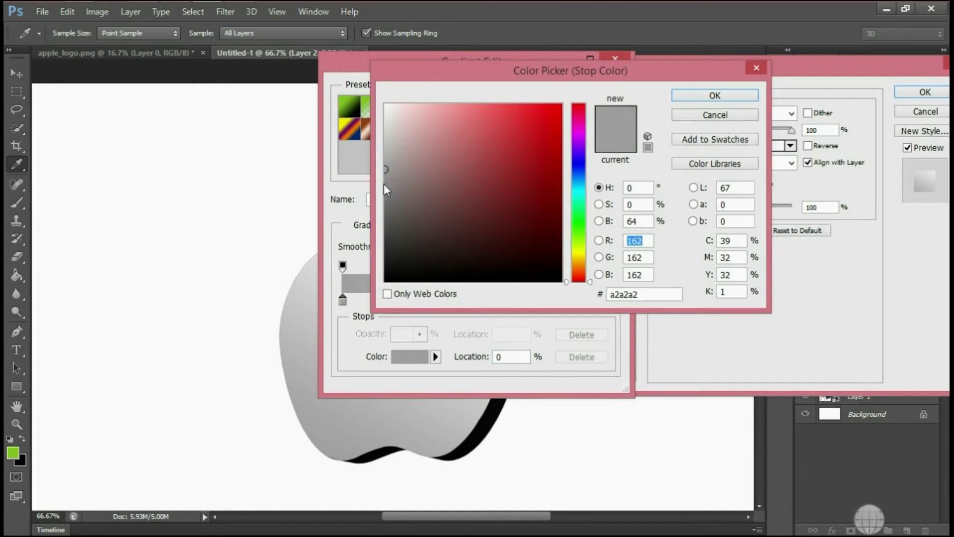
left_click(386, 180)
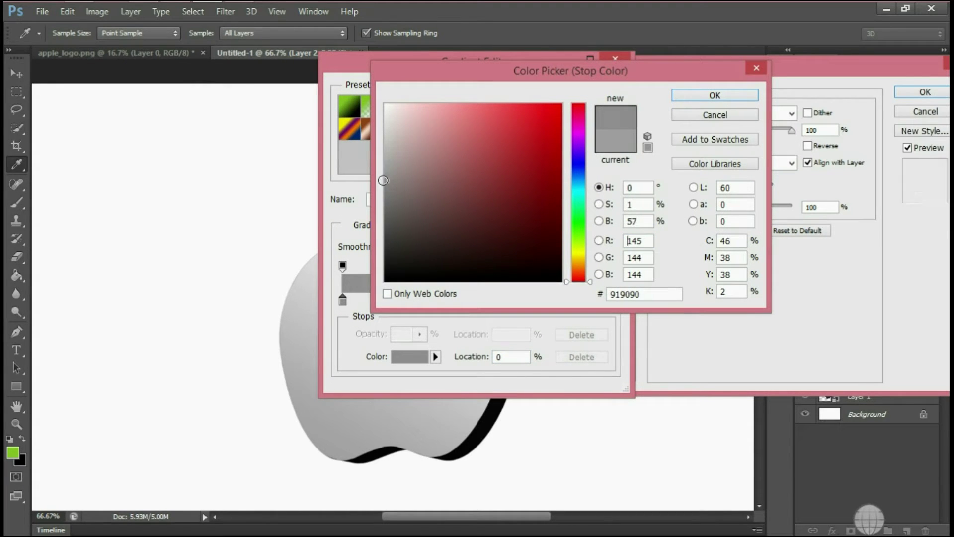
left_click(690, 95)
left_click(612, 97)
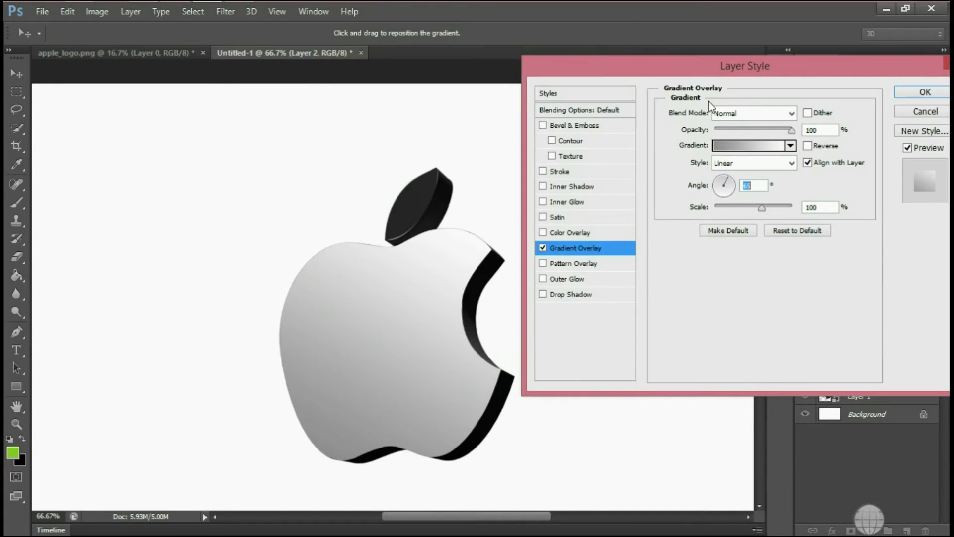
left_click(903, 91)
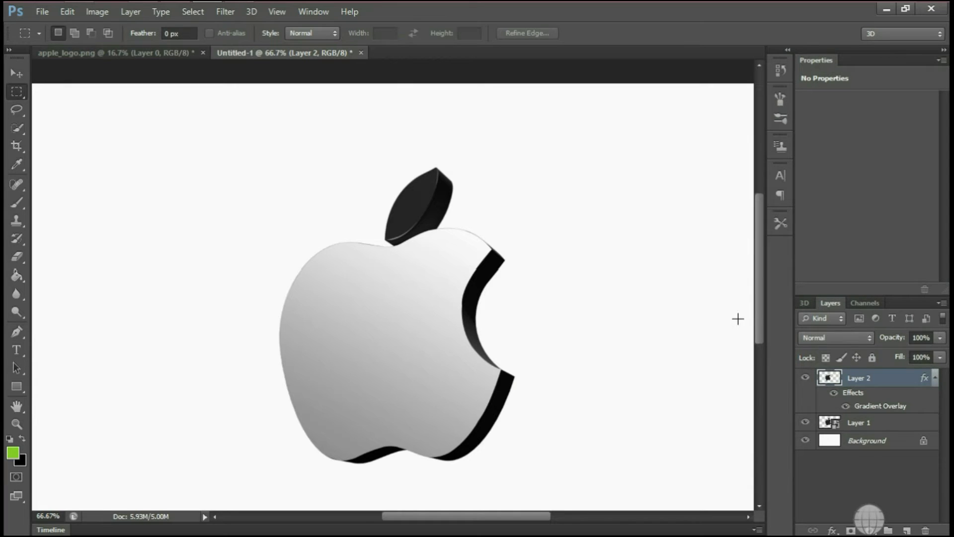
Zoom in on the leaf and start a pen path at its lower tip, curving up the left edge
left_click_drag(758, 309, 764, 293)
key("ctrl+plus")
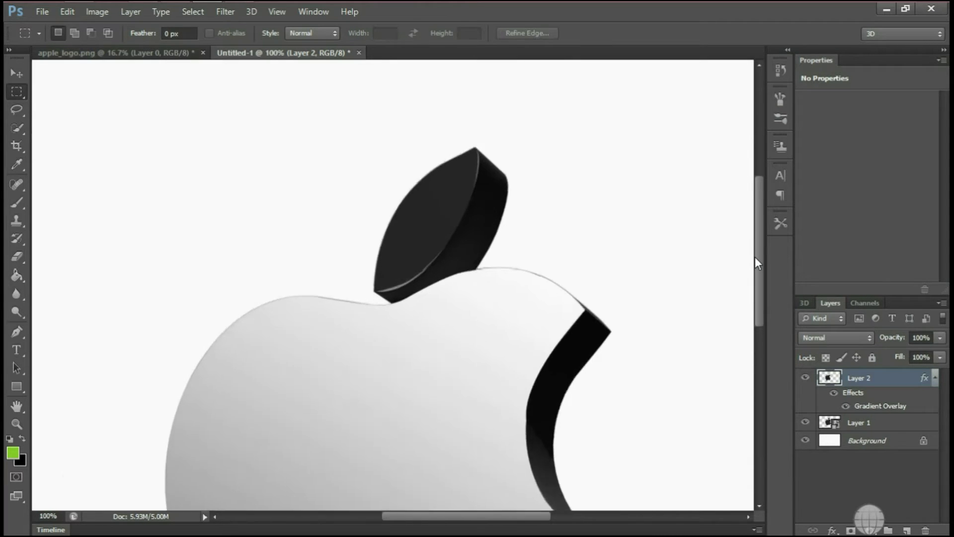
key("ctrl+plus")
key("p")
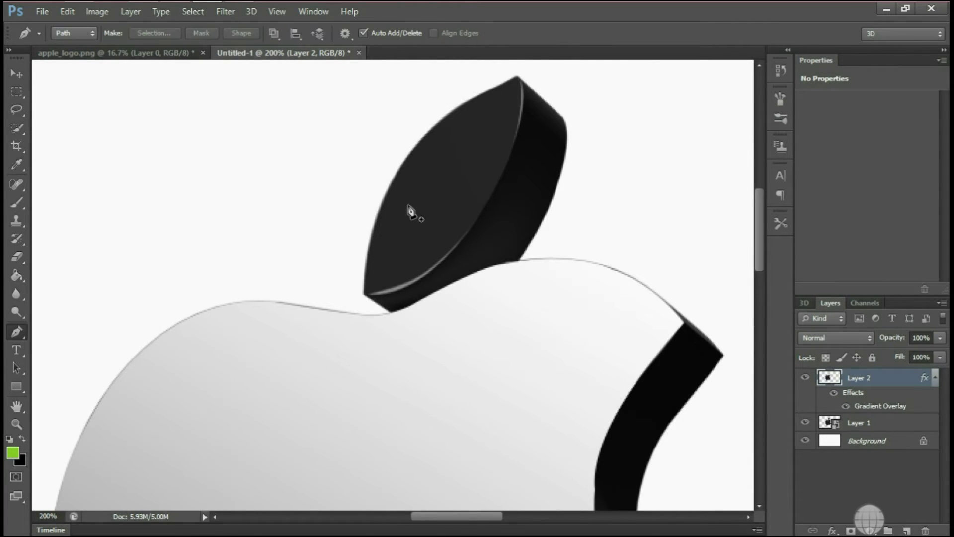
left_click(364, 294)
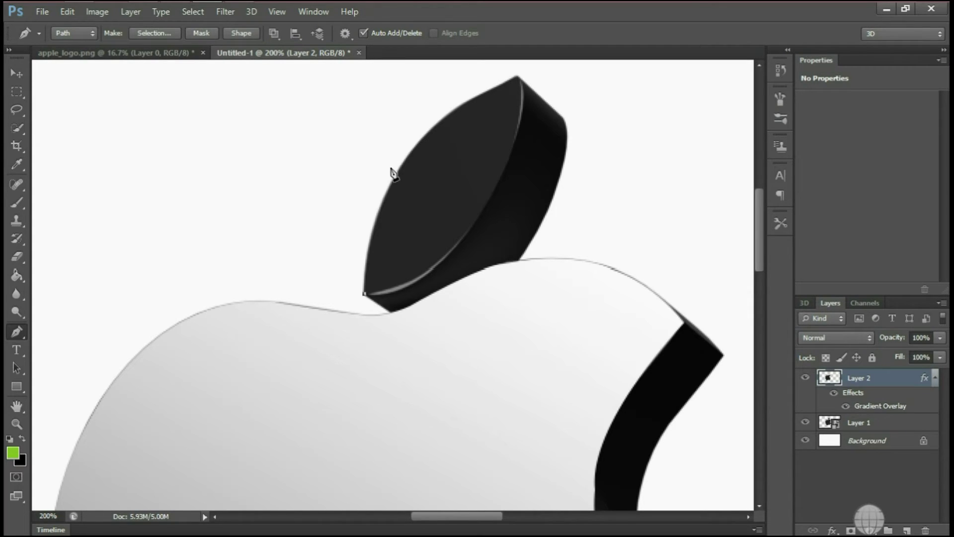
left_click_drag(416, 144, 471, 88)
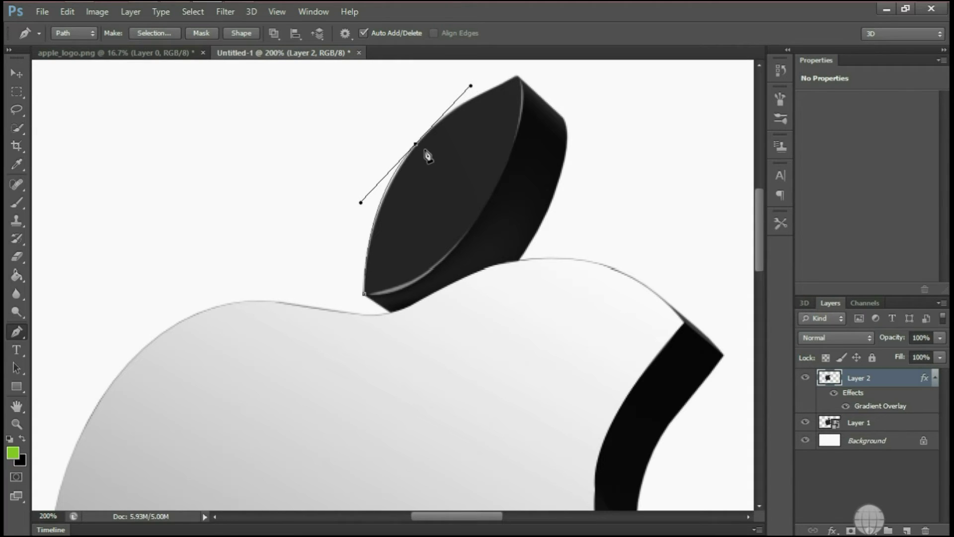
left_click(472, 101)
key("ctrl+z")
left_click(415, 144, "alt")
Continue the path over the leaf's top tip and down its right side, closing it at the start
left_click_drag(464, 100, 486, 91)
left_click(464, 101, "alt")
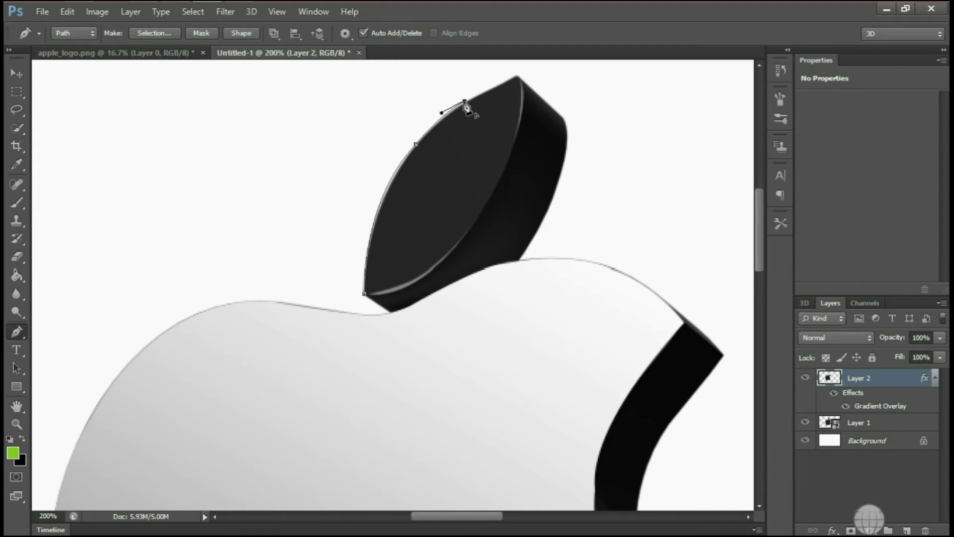
left_click(519, 76)
left_click_drag(494, 193, 446, 282)
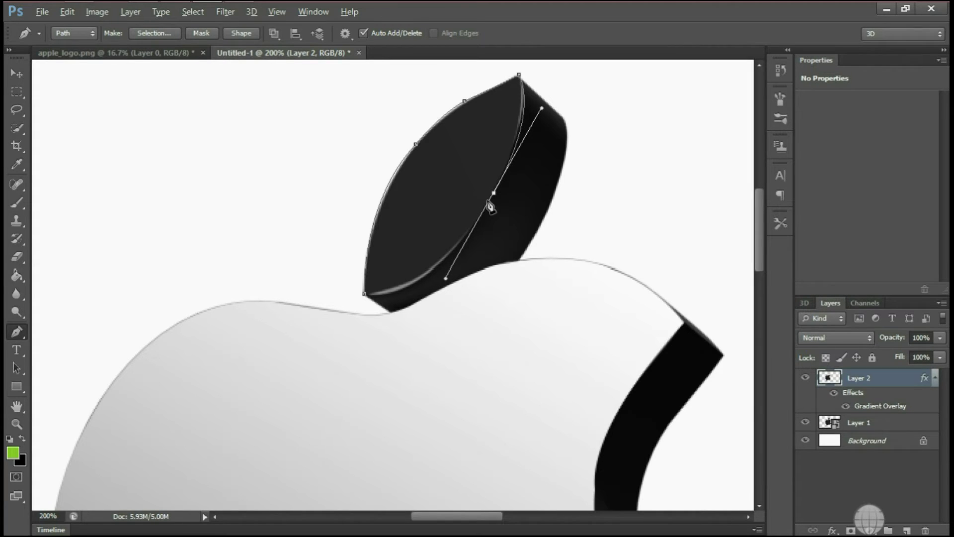
left_click(494, 194)
left_click_drag(441, 263, 422, 279)
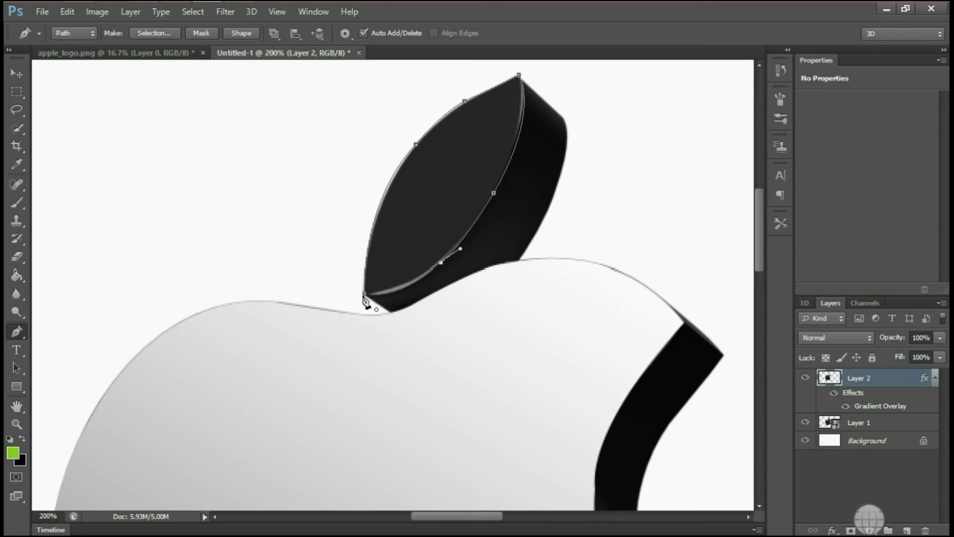
left_click_drag(364, 295, 361, 202)
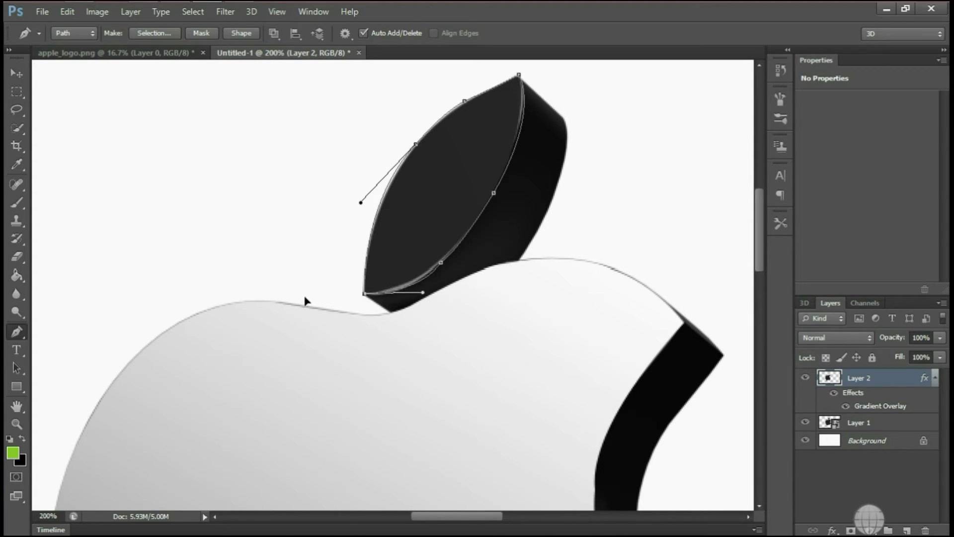
left_click_drag(297, 292, 321, 288)
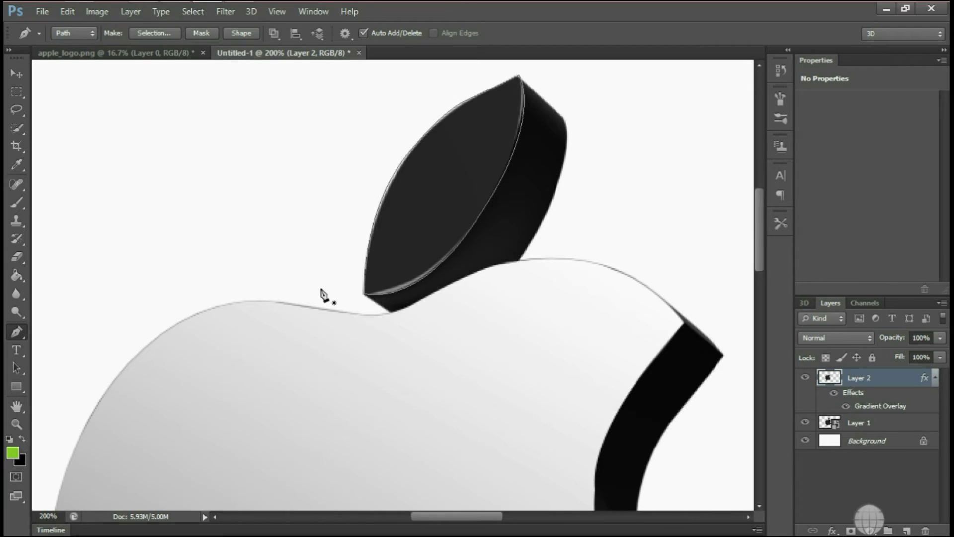
Turn the leaf path into a selection and copy it from Layer 1 onto new Layer 3
left_click(158, 35)
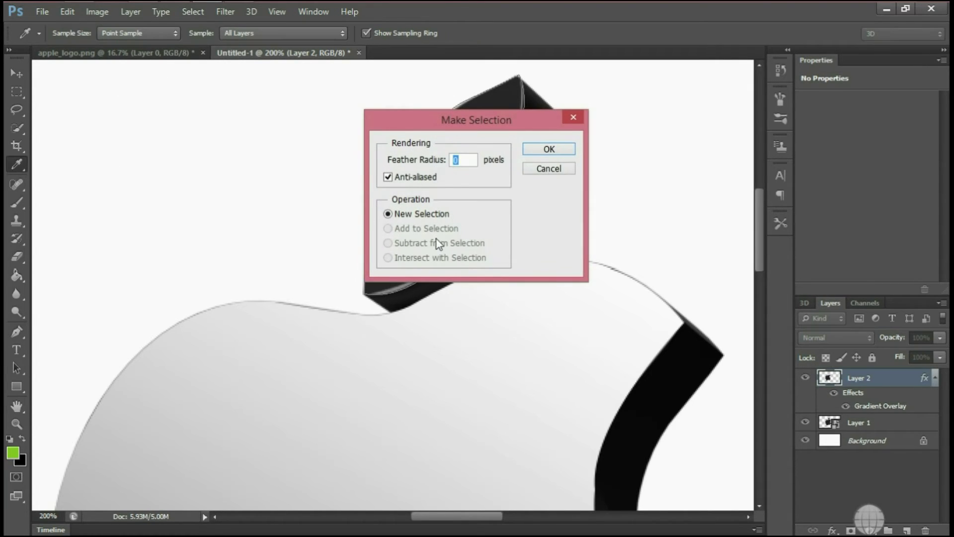
left_click(549, 149)
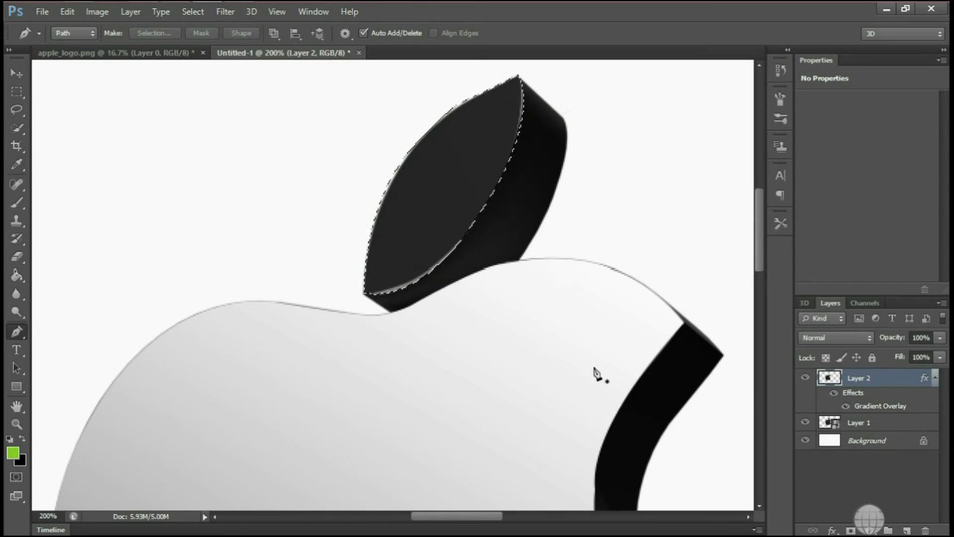
left_click(853, 423)
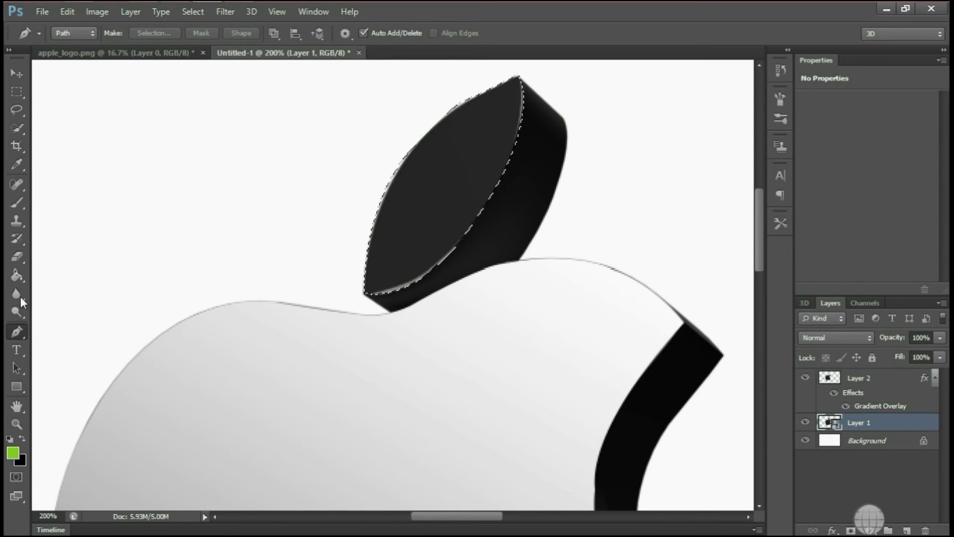
left_click(17, 92)
right_click(400, 204)
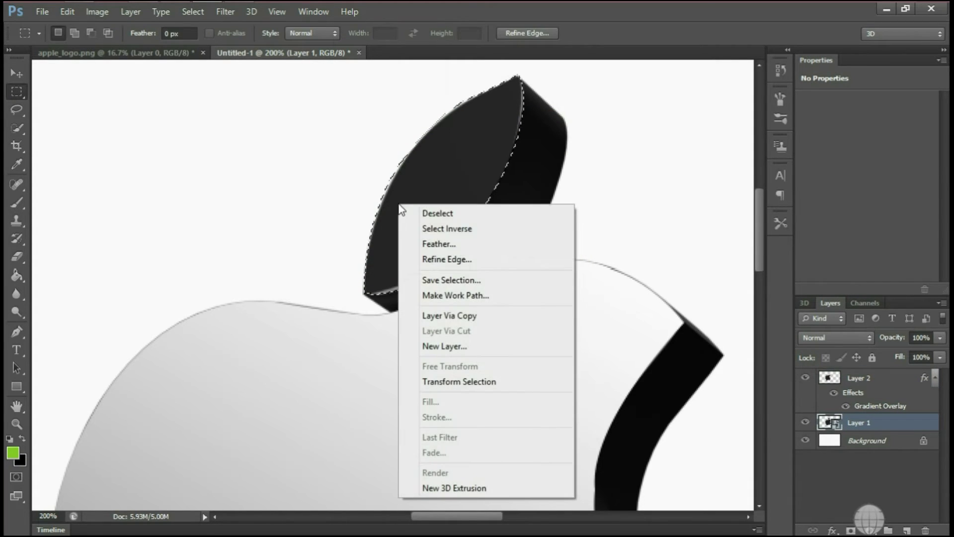
left_click(494, 321)
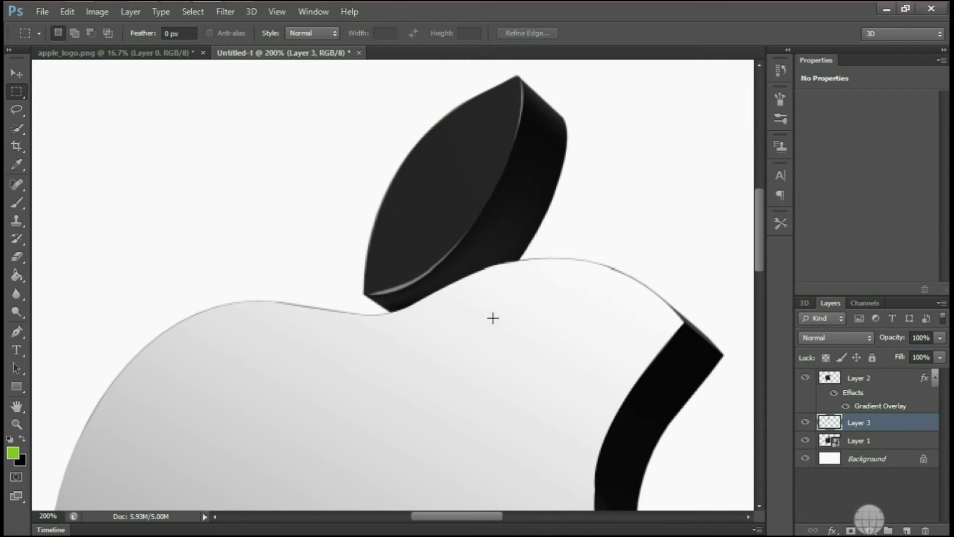
key("ctrl+minus")
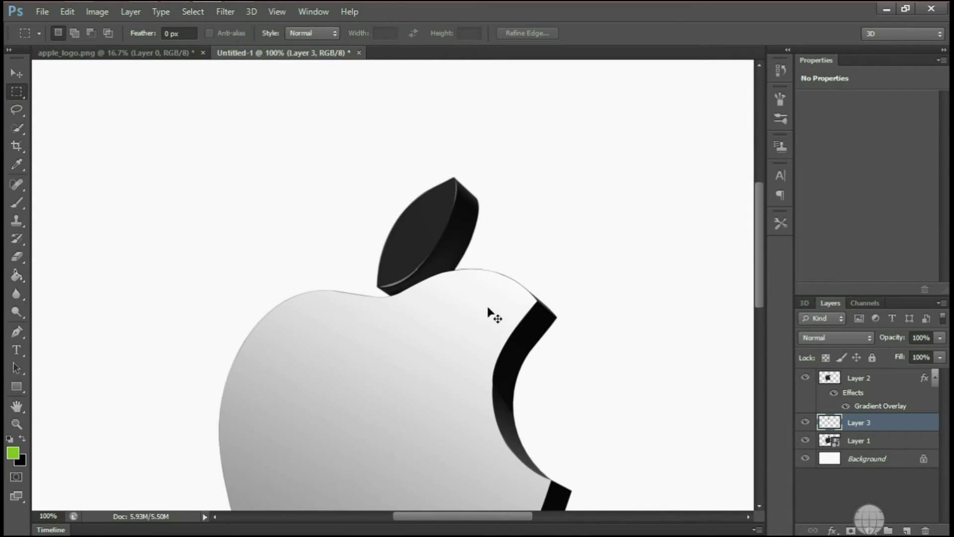
key("ctrl+minus")
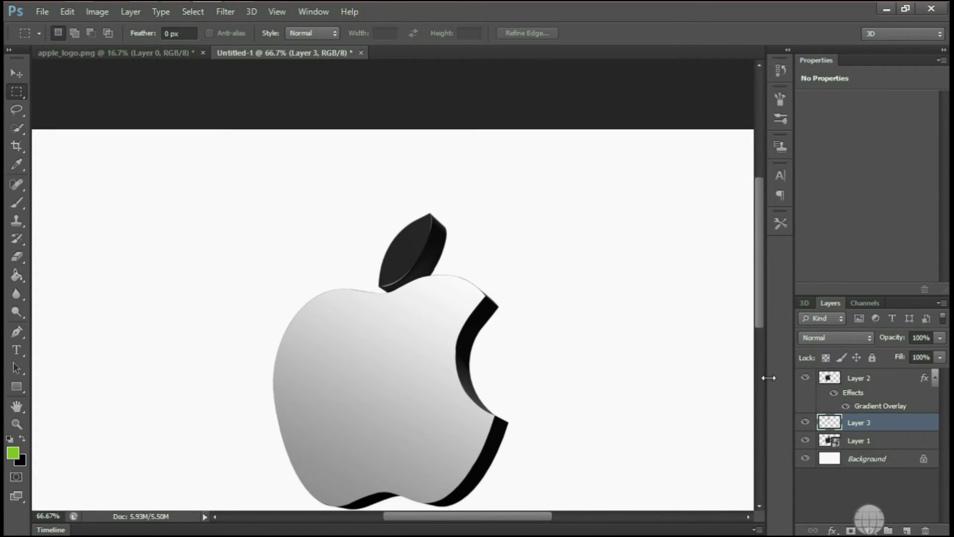
key("ctrl+minus")
Copy Layer 2's gradient overlay style and paste it onto the leaf's Layer 3
right_click(864, 380)
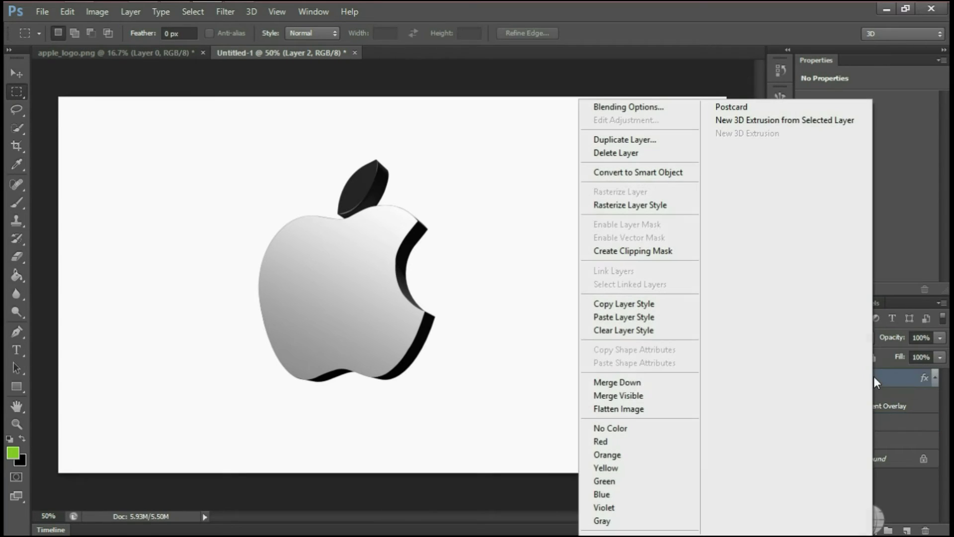
left_click(685, 311)
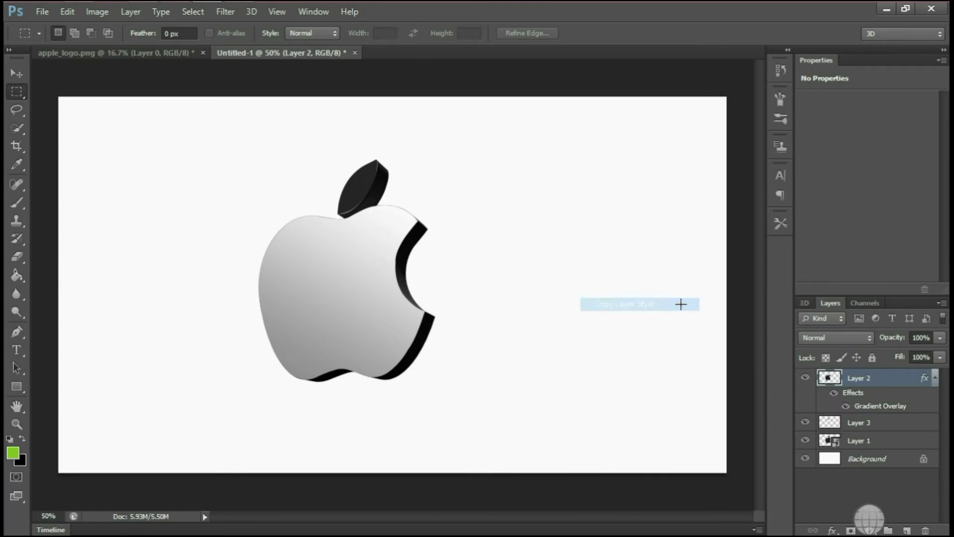
right_click(864, 431)
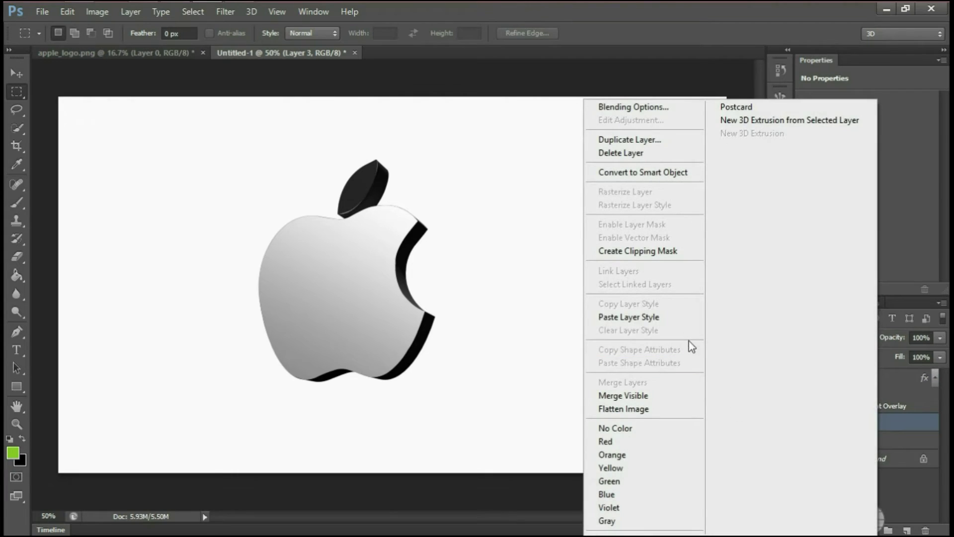
left_click(690, 317)
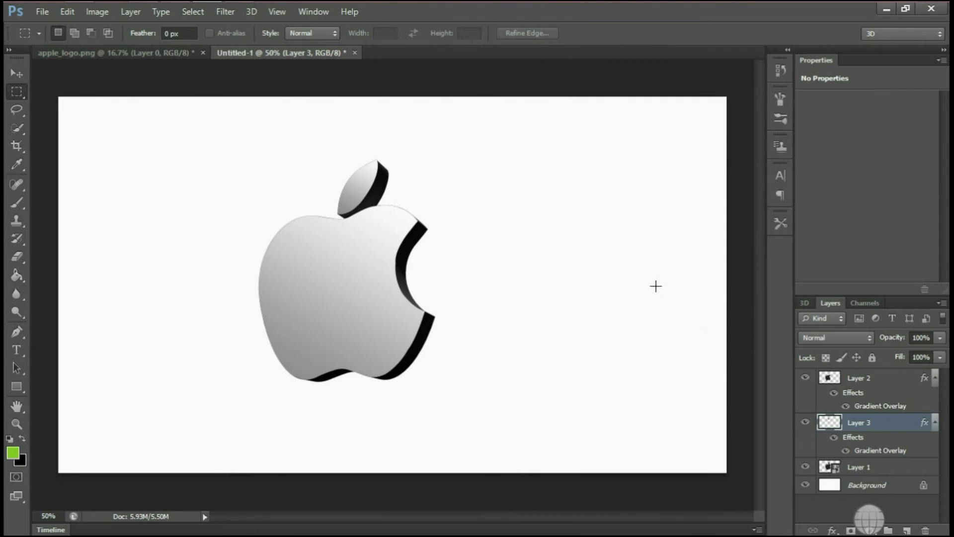
key("ctrl+minus")
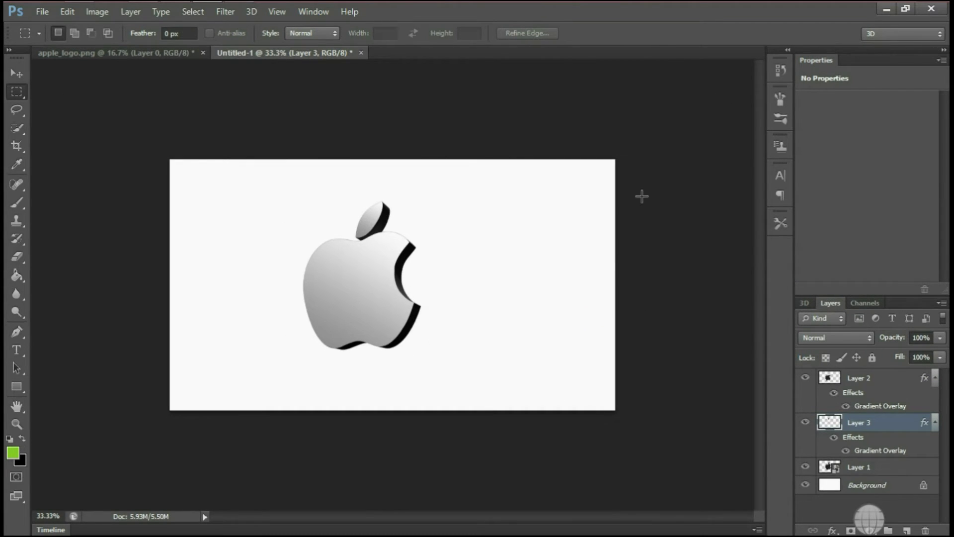
left_click(862, 382)
Merge Layers 1, 2 and 3 of the apple into a single layer
left_click(883, 425, "ctrl")
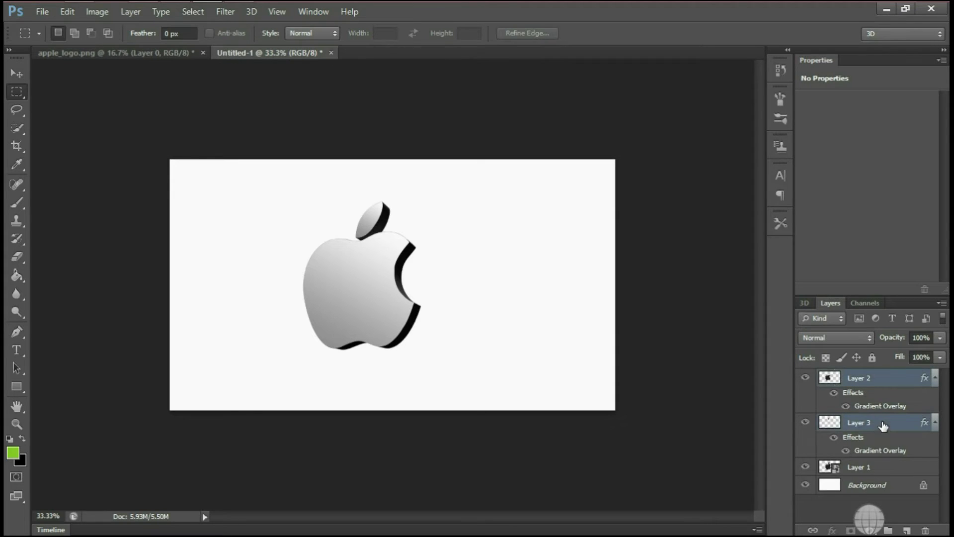
left_click(878, 466, "ctrl")
right_click(881, 423)
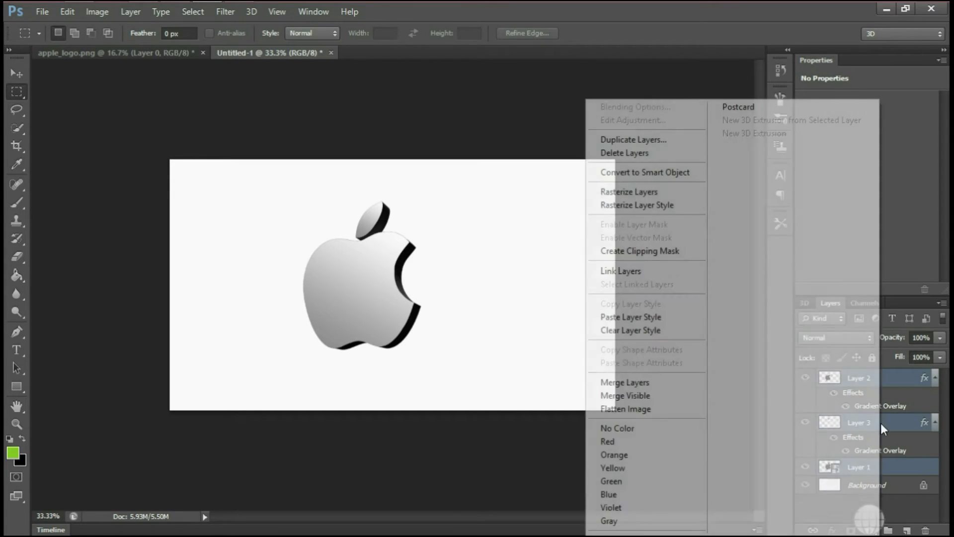
left_click(692, 382)
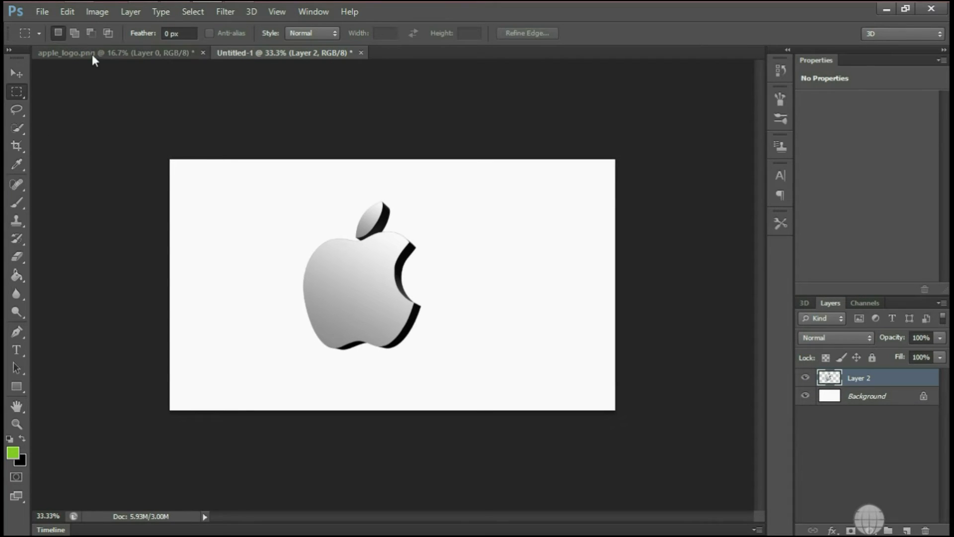
Free Transform the apple to about three-quarter size and skew its corners so it leans
left_click(67, 12)
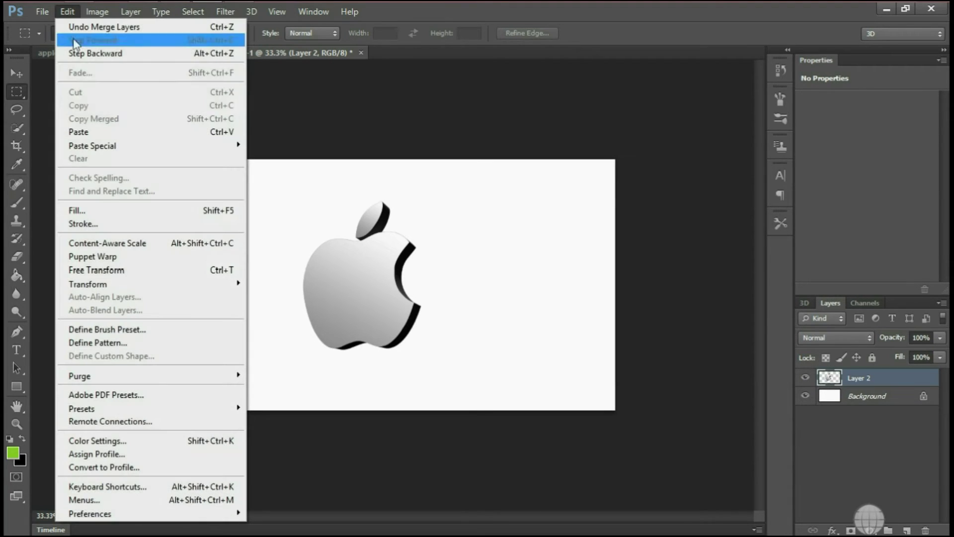
left_click(144, 279)
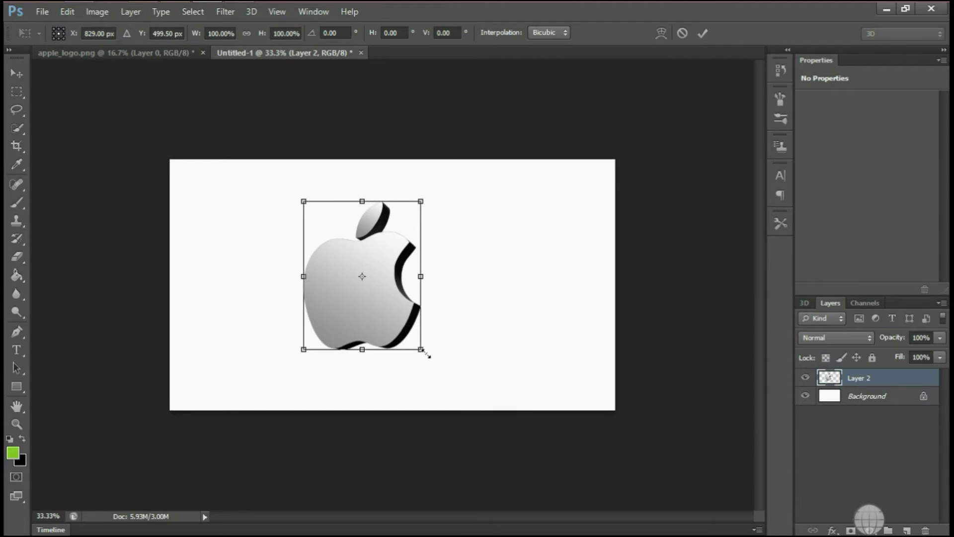
mouse_move(422, 350)
left_mouse_down()
mouse_move(408, 331)
mouse_move(421, 303)
left_mouse_up()
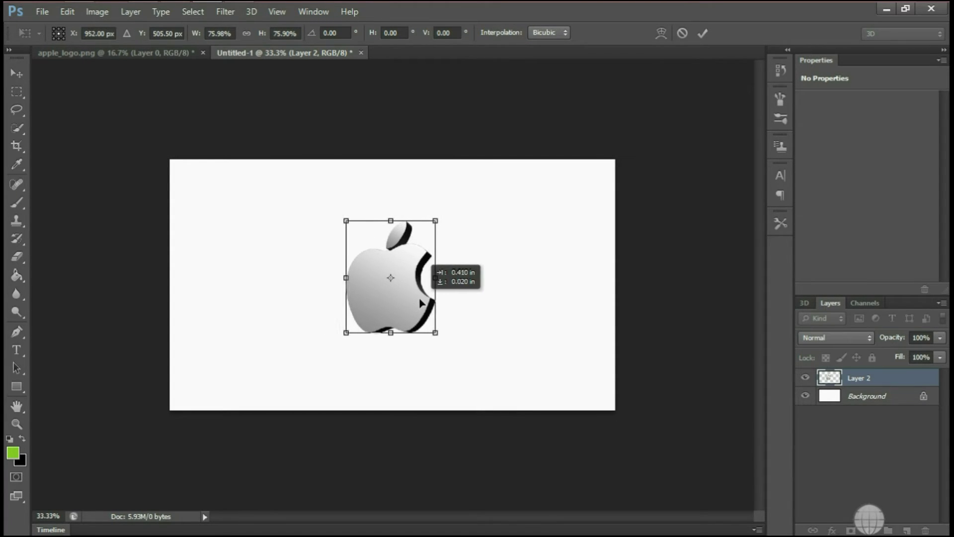
left_click_drag(437, 222, 455, 227)
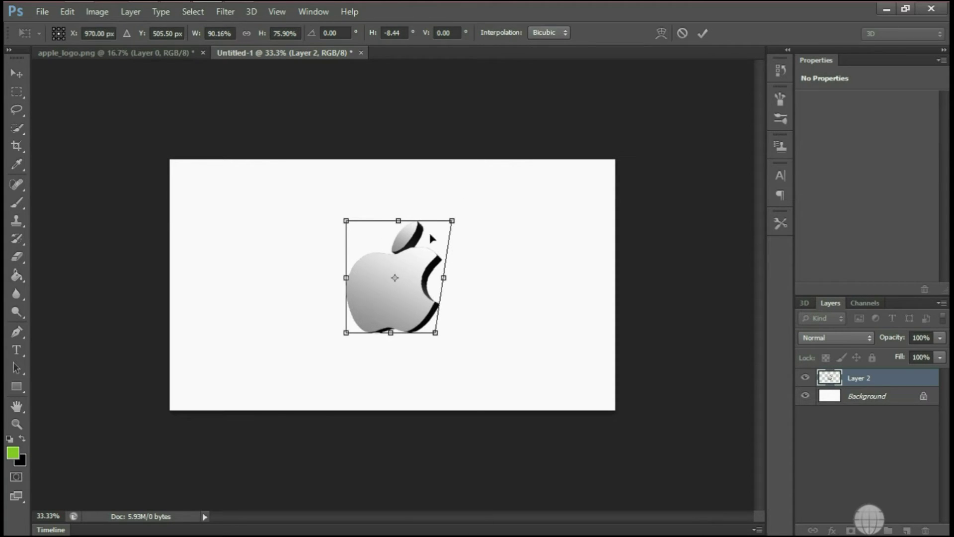
left_click_drag(347, 223, 363, 219)
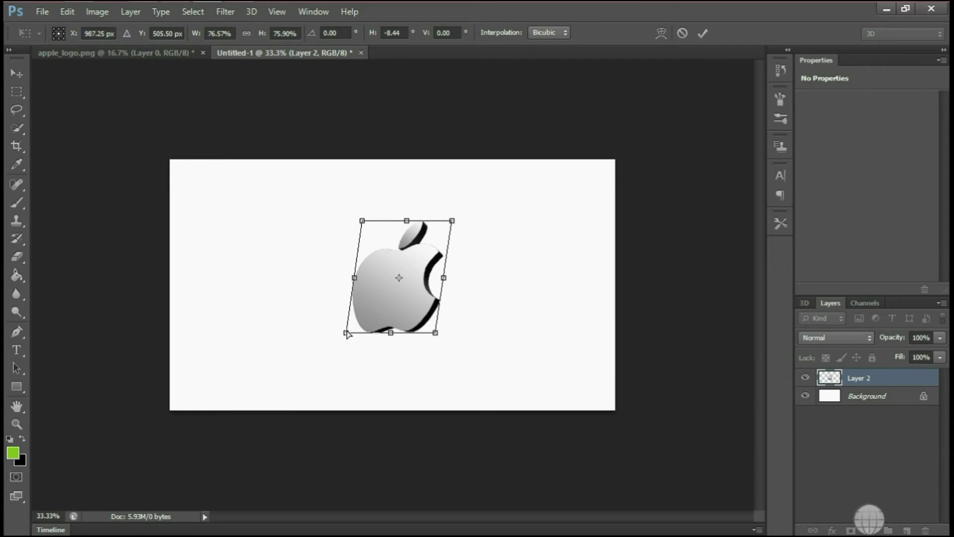
left_click_drag(347, 333, 339, 333)
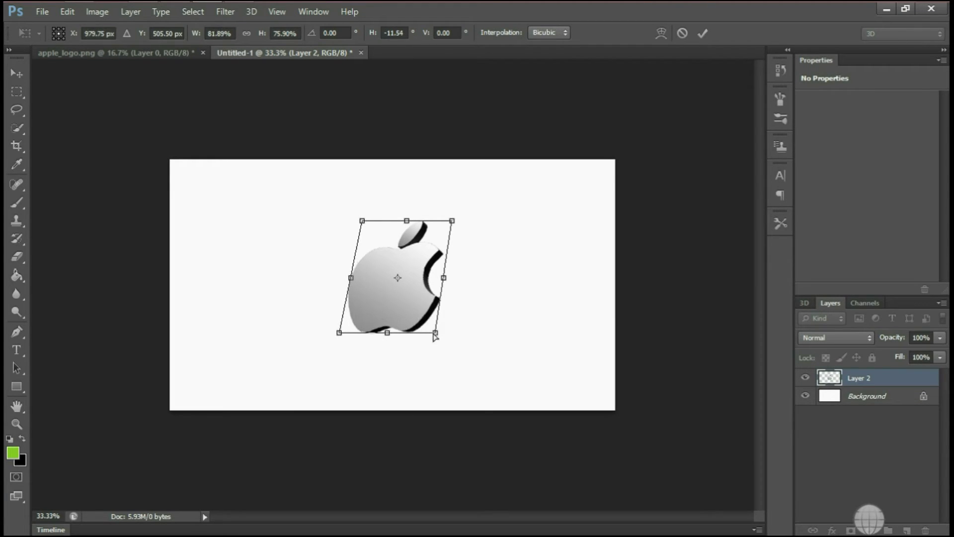
left_click_drag(435, 333, 430, 337)
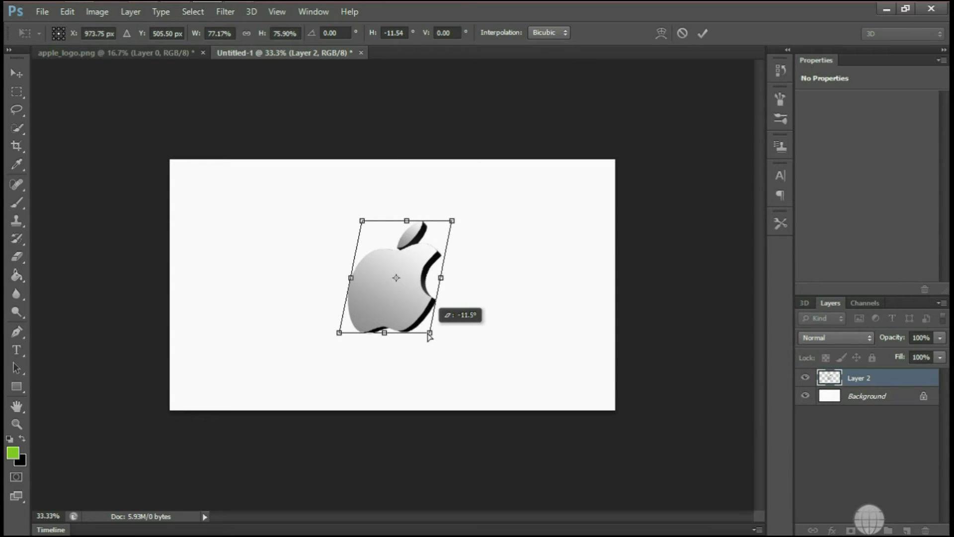
left_click(703, 33)
key("ctrl+plus")
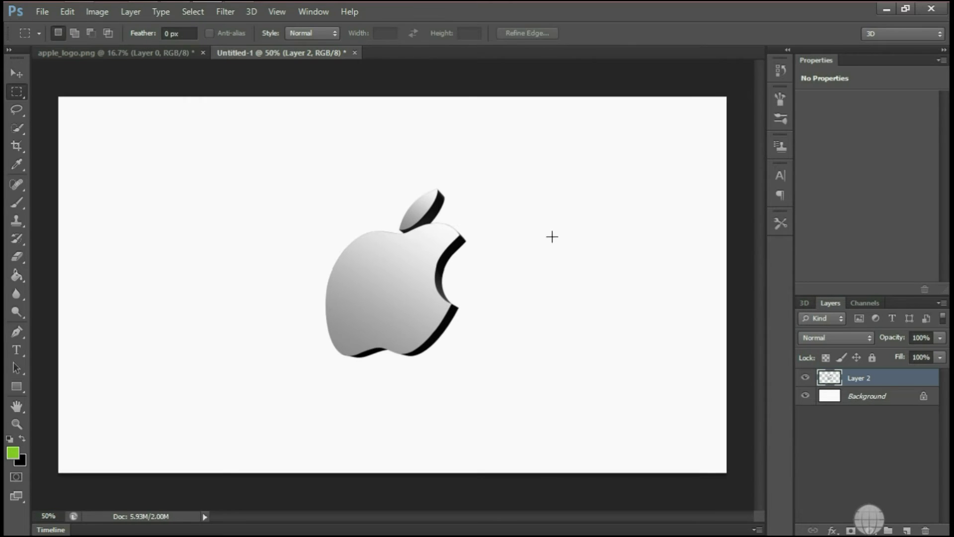
Nudge the apple left and add a Normal-blend drop shadow at 100% opacity
left_click_drag(393, 289, 375, 292)
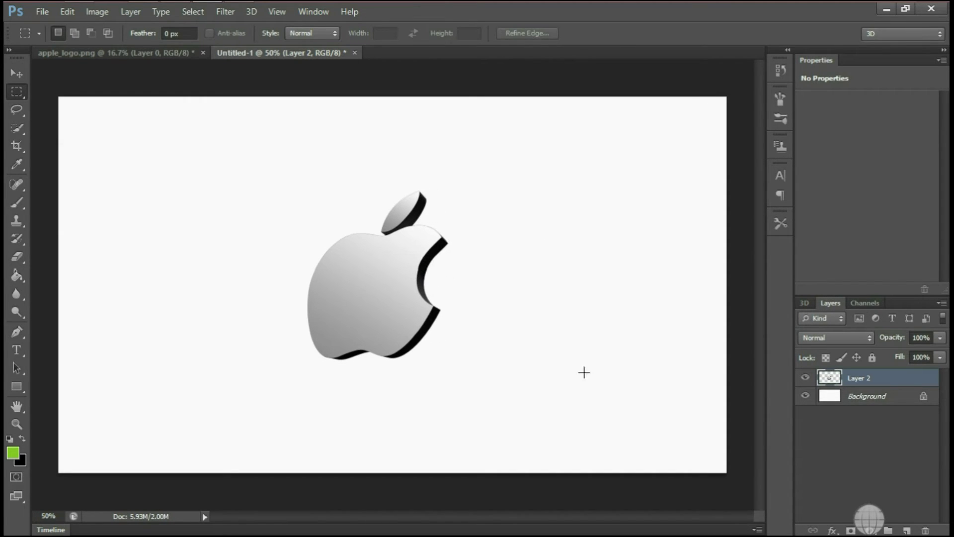
right_click(907, 380)
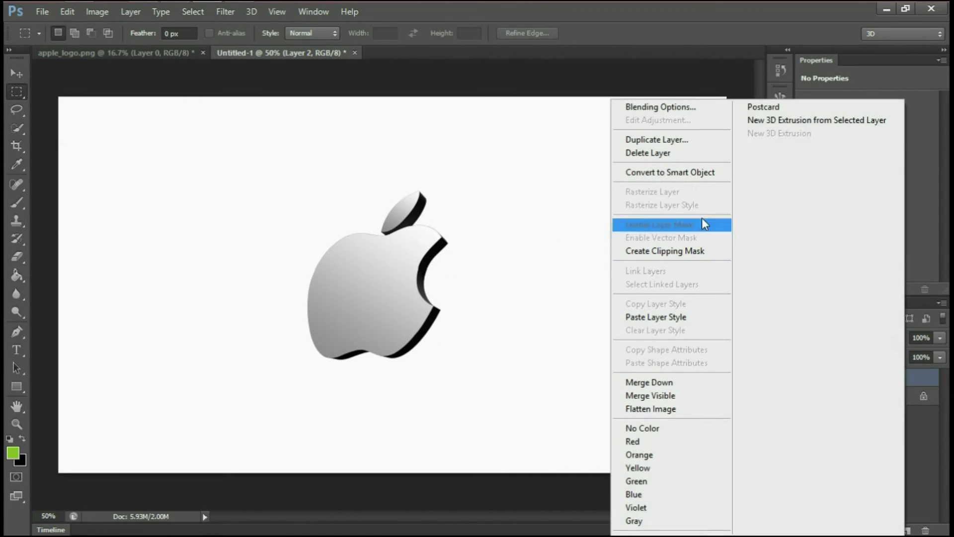
left_click(709, 105)
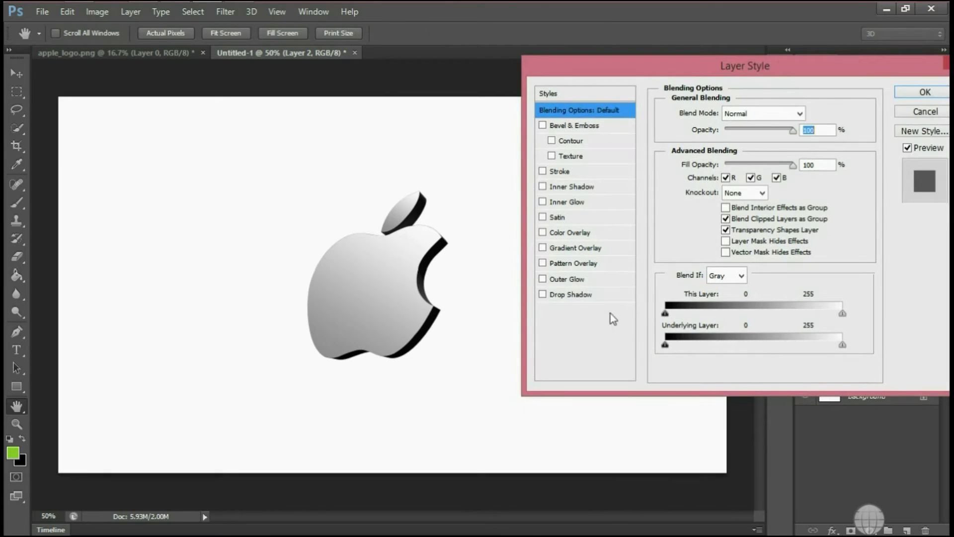
left_click(572, 294)
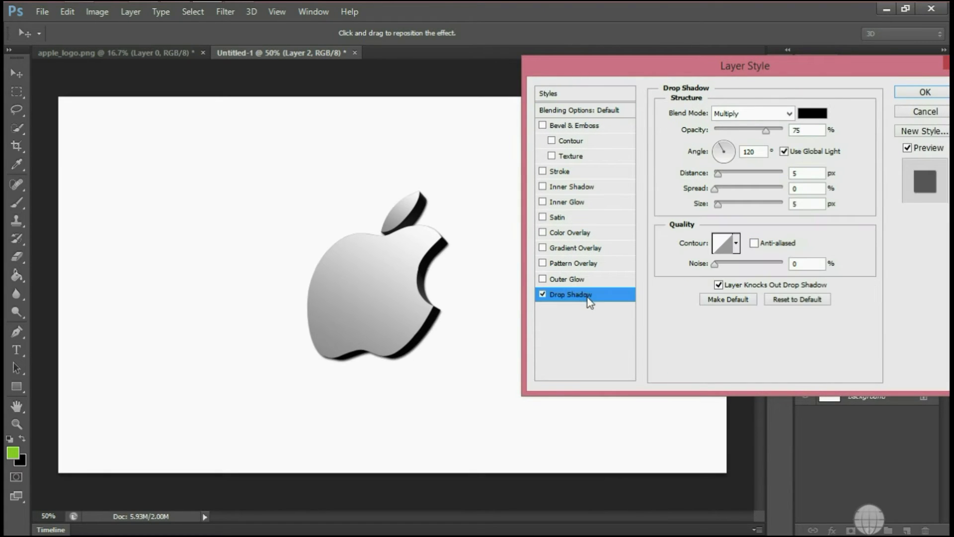
left_click(775, 114)
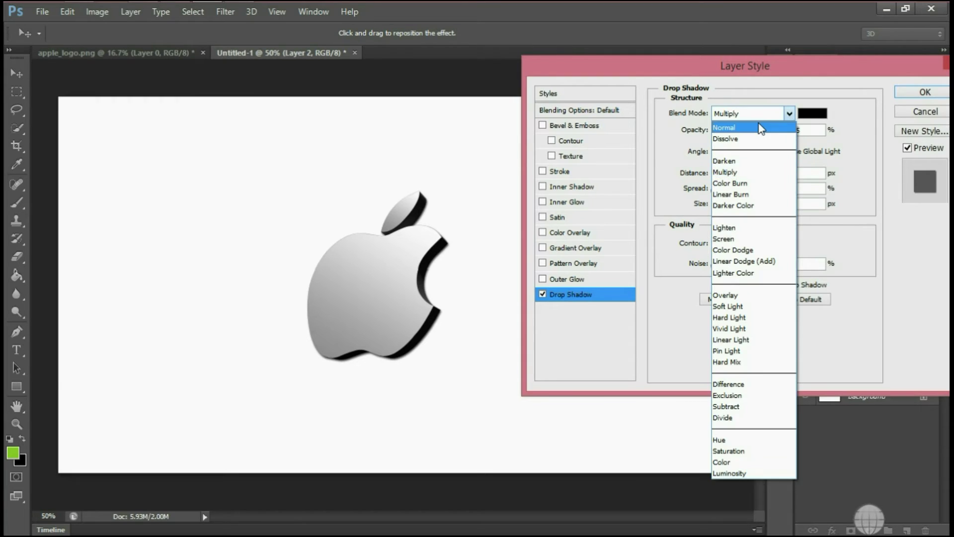
left_click(728, 127)
left_click_drag(768, 131, 789, 136)
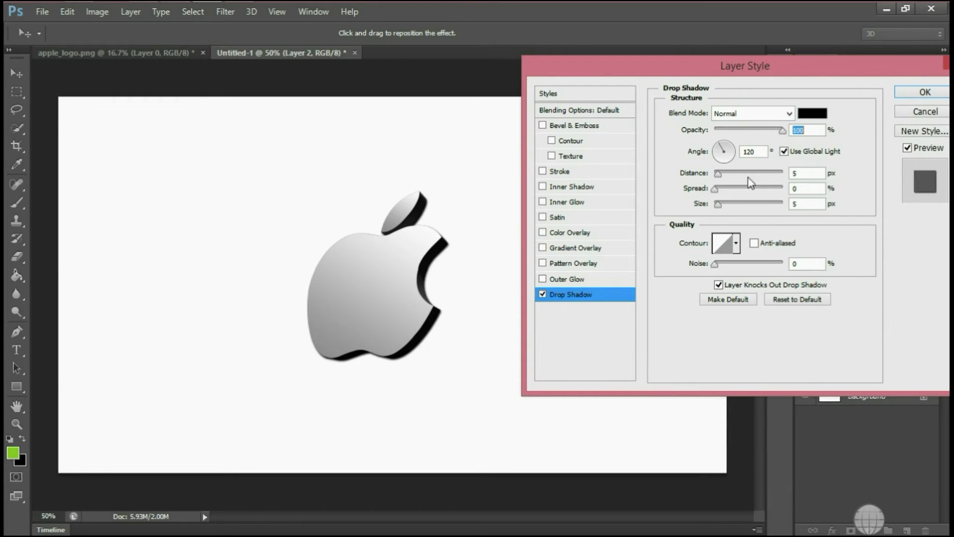
Set the apple's shadow distance to 18 px, spread 5% and size 8 px, then apply
double_click(798, 174)
type("15")
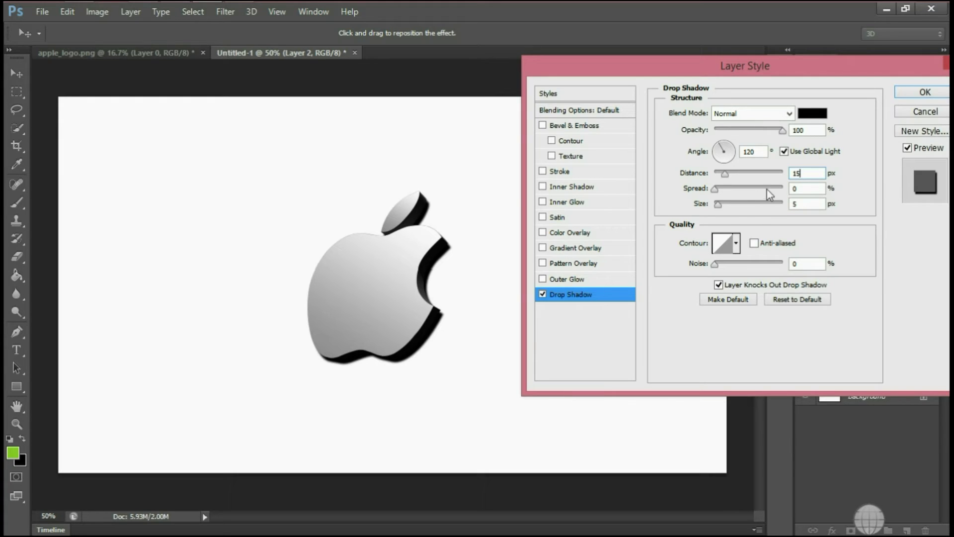
double_click(801, 189)
type("5")
left_click(802, 204)
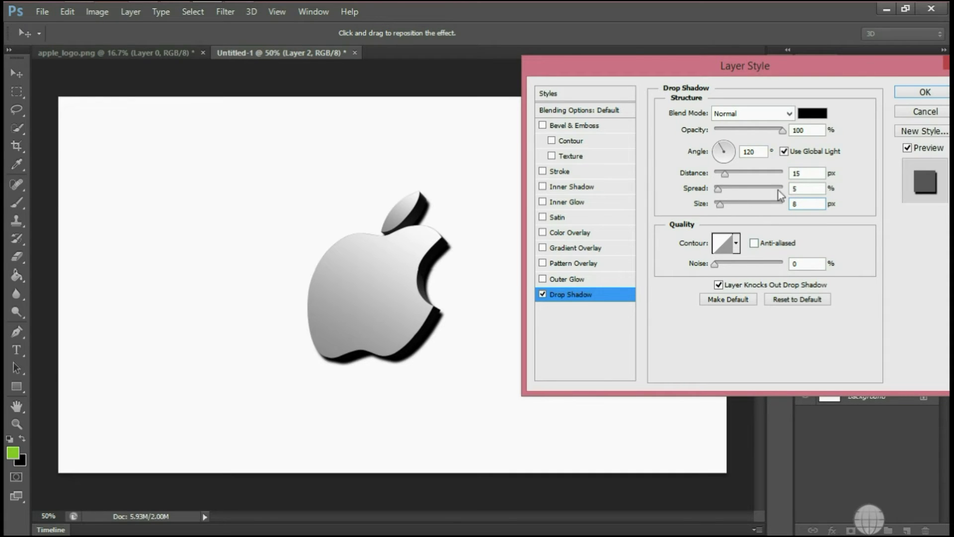
type("8")
double_click(806, 172)
type("20")
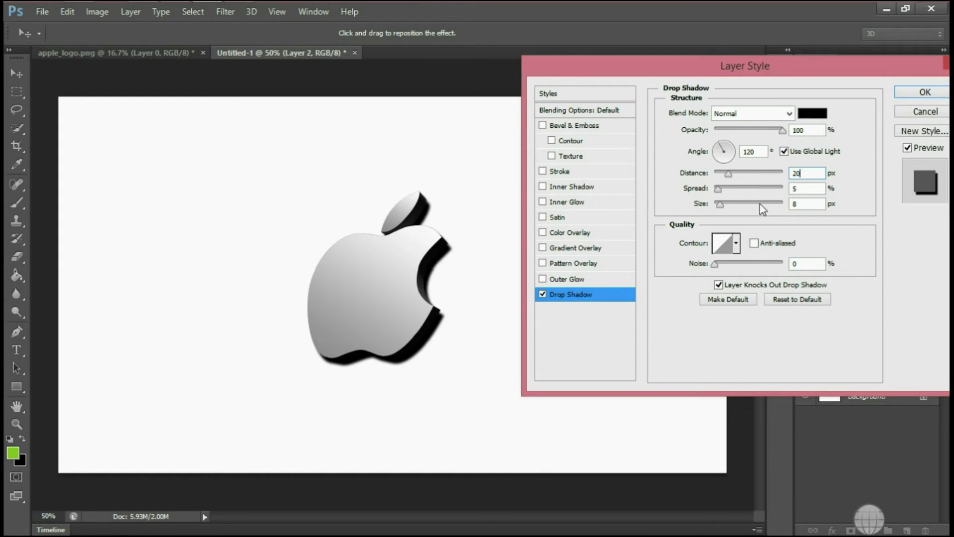
key("BackSpace")
key("BackSpace")
type("18")
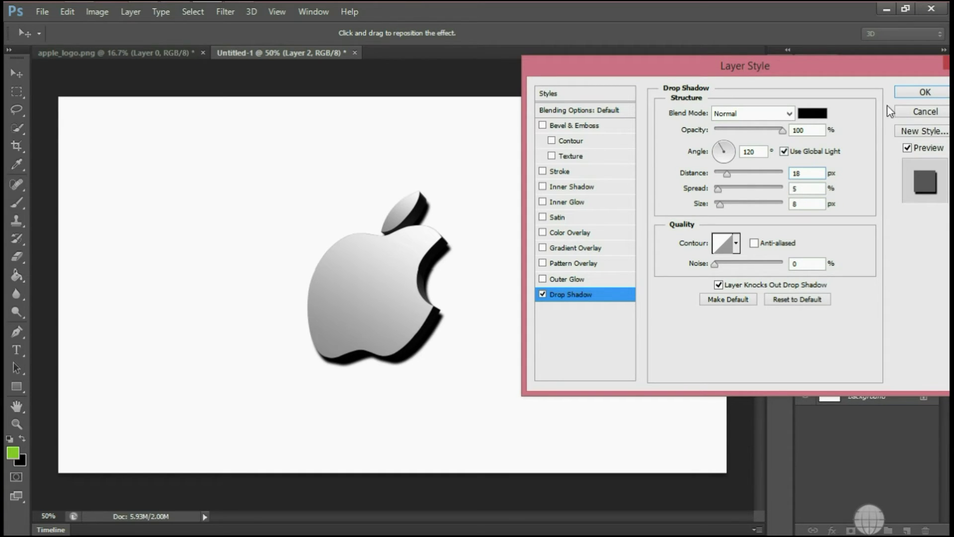
left_click(900, 94)
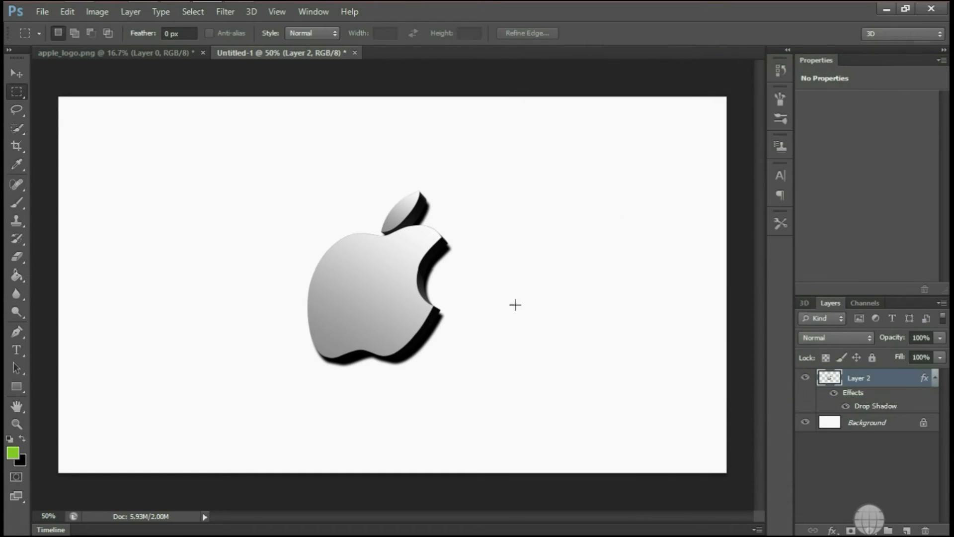
Type 'THINK DIFFERENT' as a text layer and move it below the apple
left_click(19, 346)
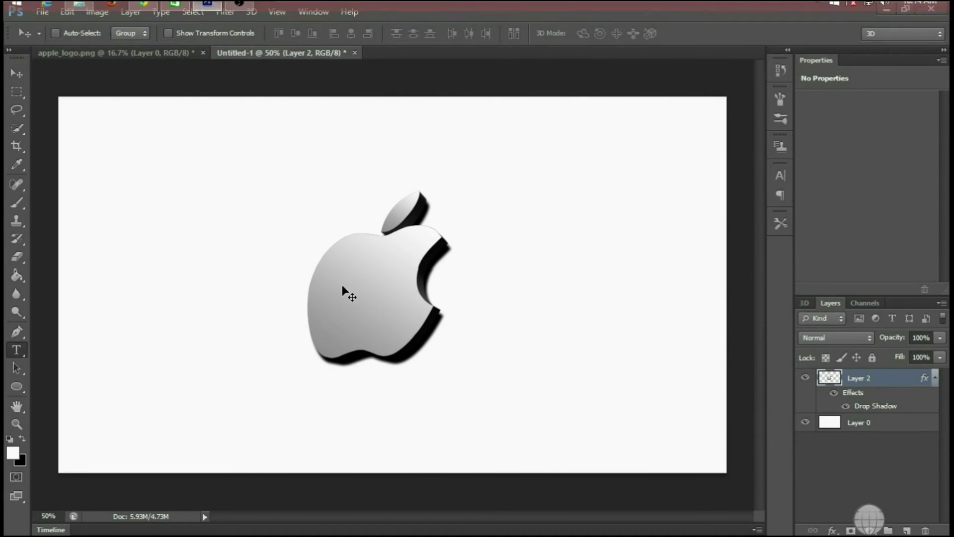
key("t")
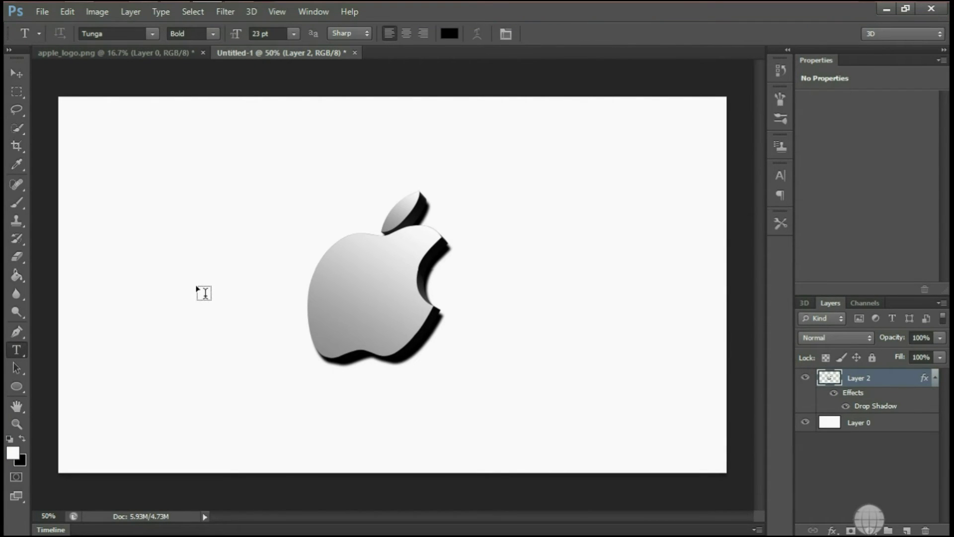
left_click(197, 287)
type("T")
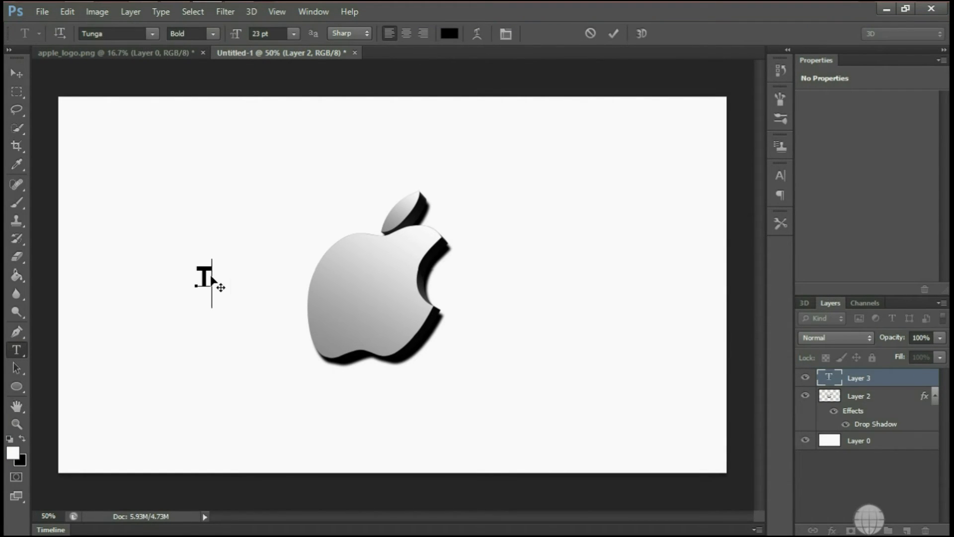
type("HINK DIFFER")
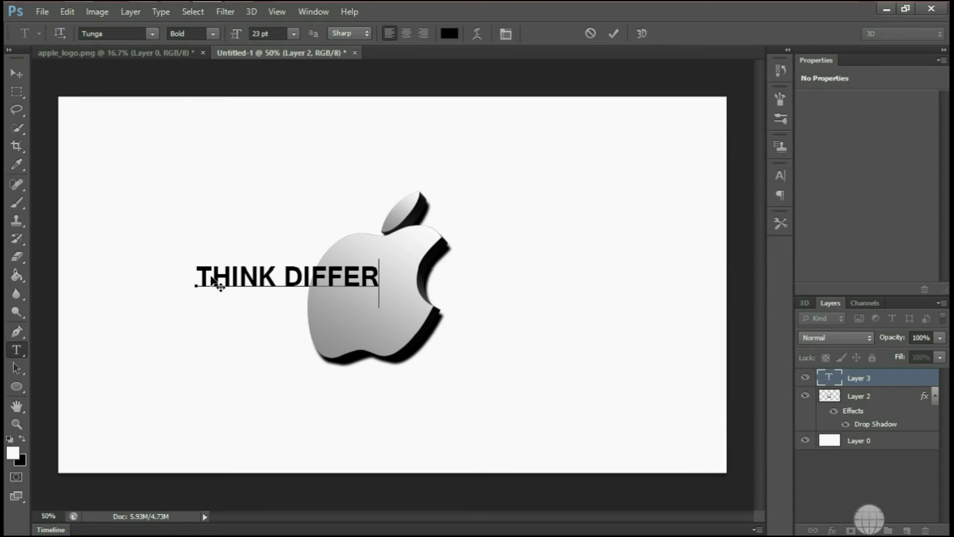
type("ENT")
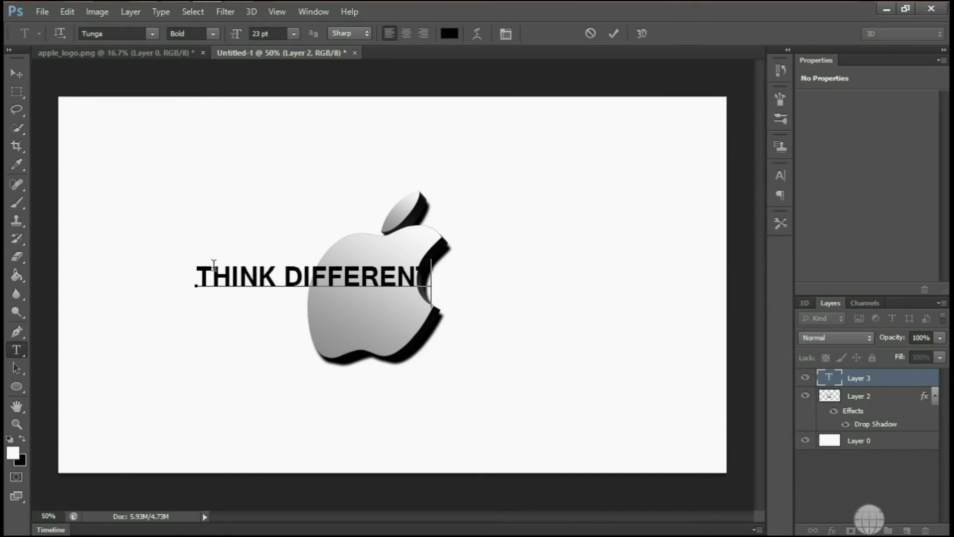
left_click(613, 35)
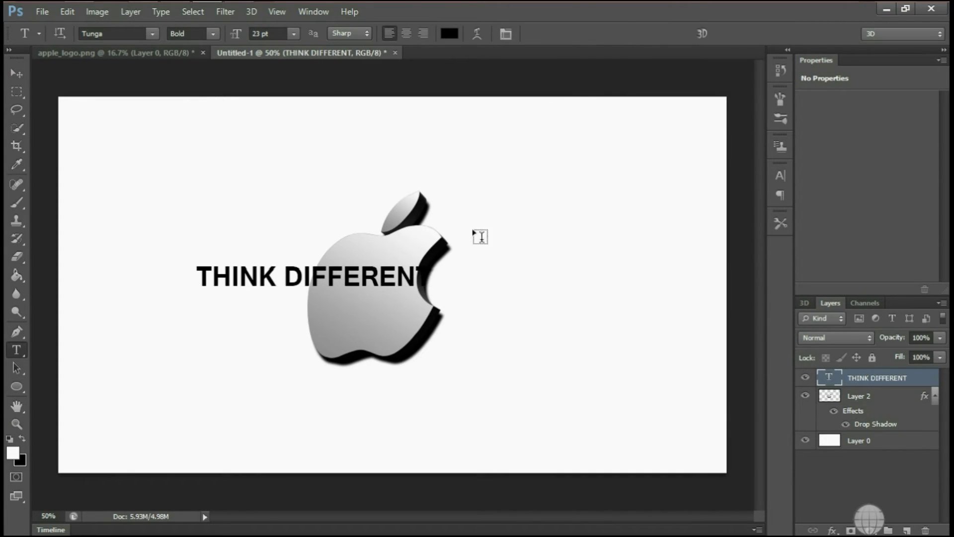
mouse_move(391, 273)
left_mouse_down()
mouse_move(402, 373)
mouse_move(450, 393)
left_mouse_up()
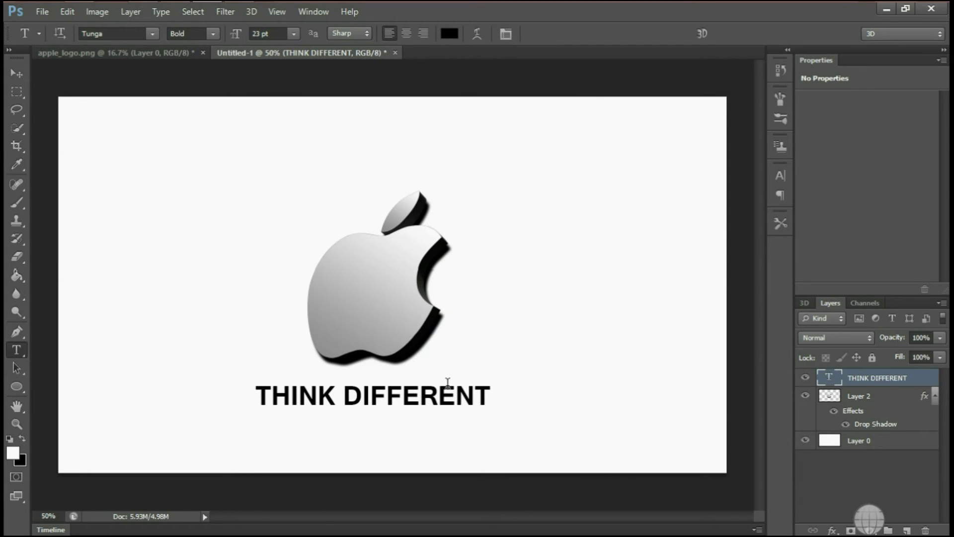
right_click(868, 378)
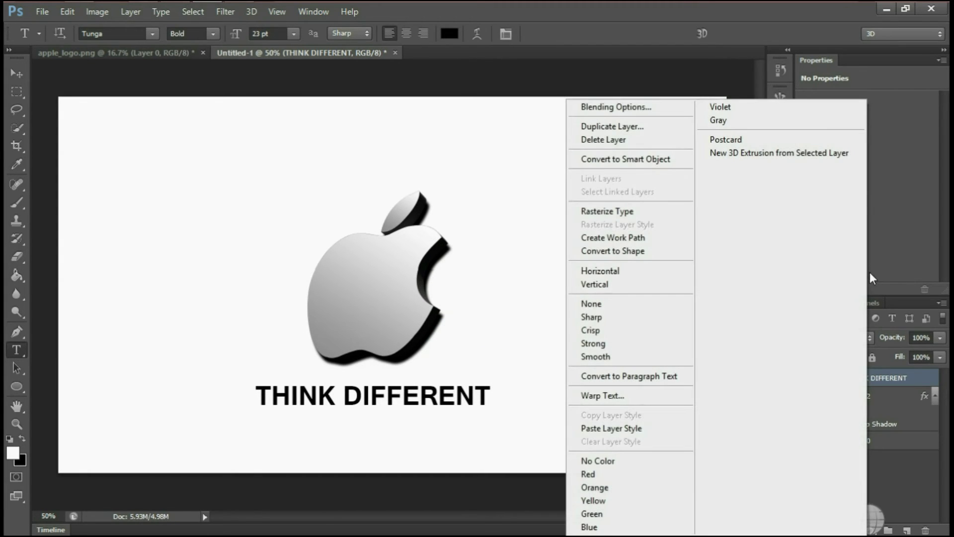
Extrude THINK DIFFERENT into 3D and tilt it back around its horizontal axis
left_click(813, 154)
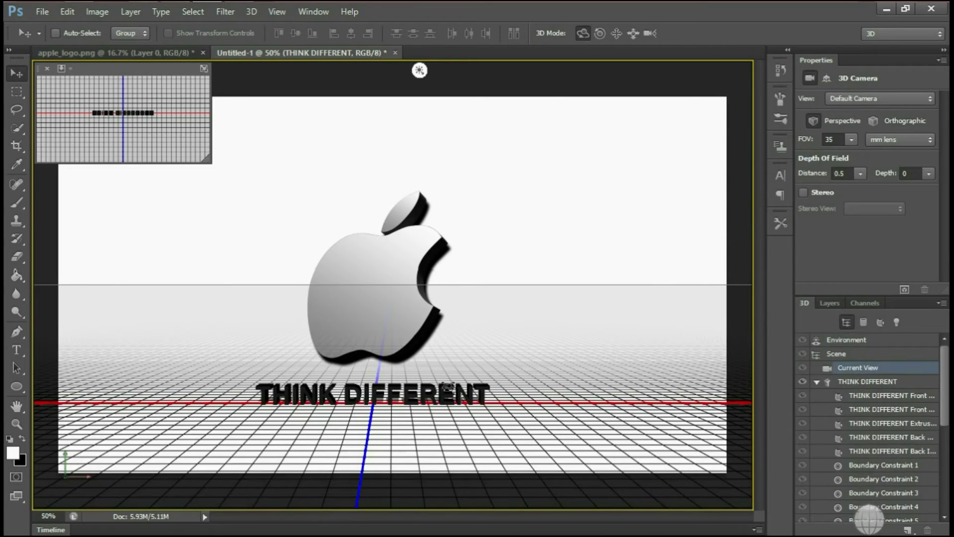
left_click_drag(518, 405, 609, 400)
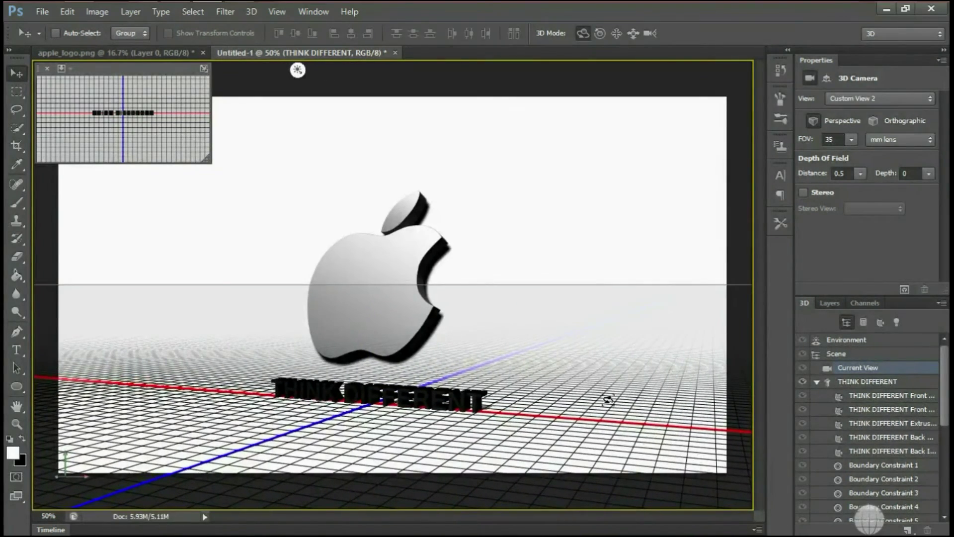
left_click(880, 382)
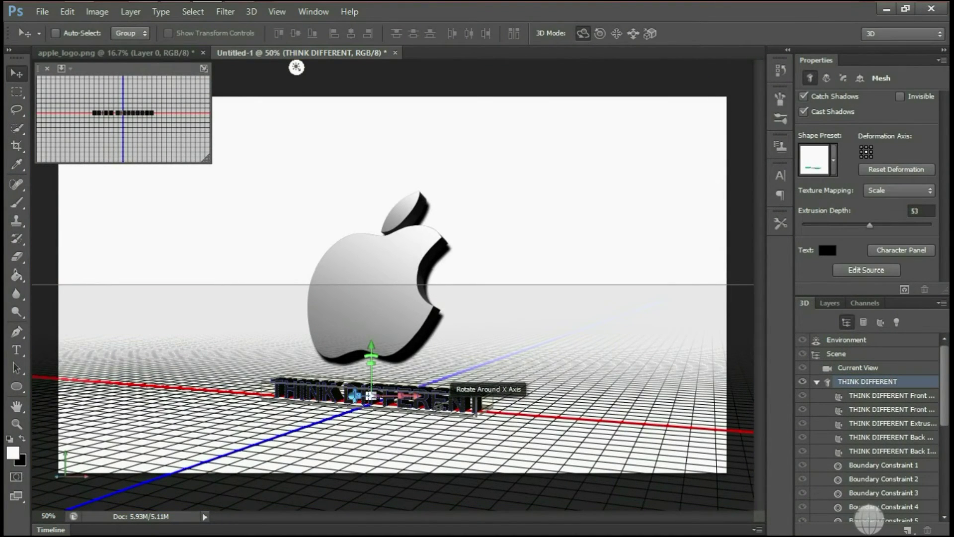
left_click_drag(437, 405, 434, 385)
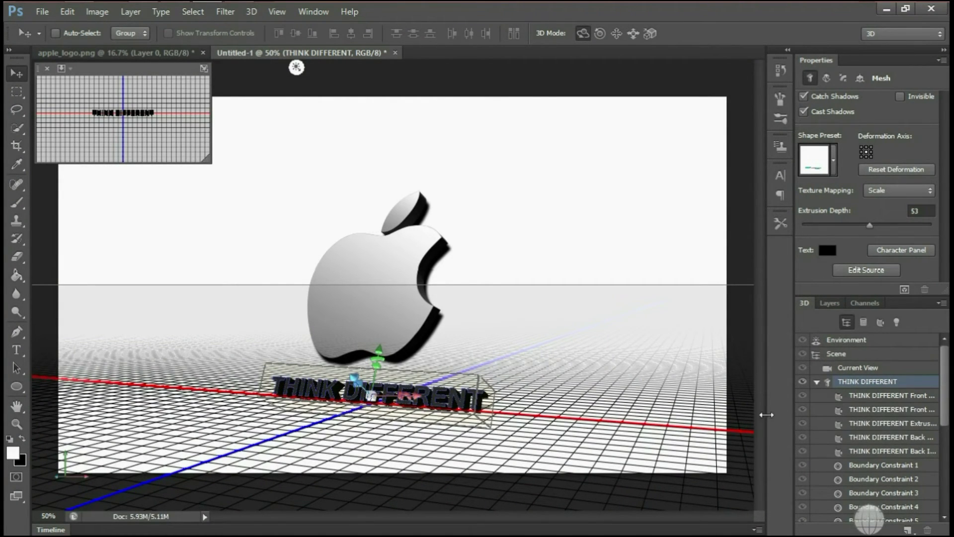
left_click_drag(303, 428, 325, 428)
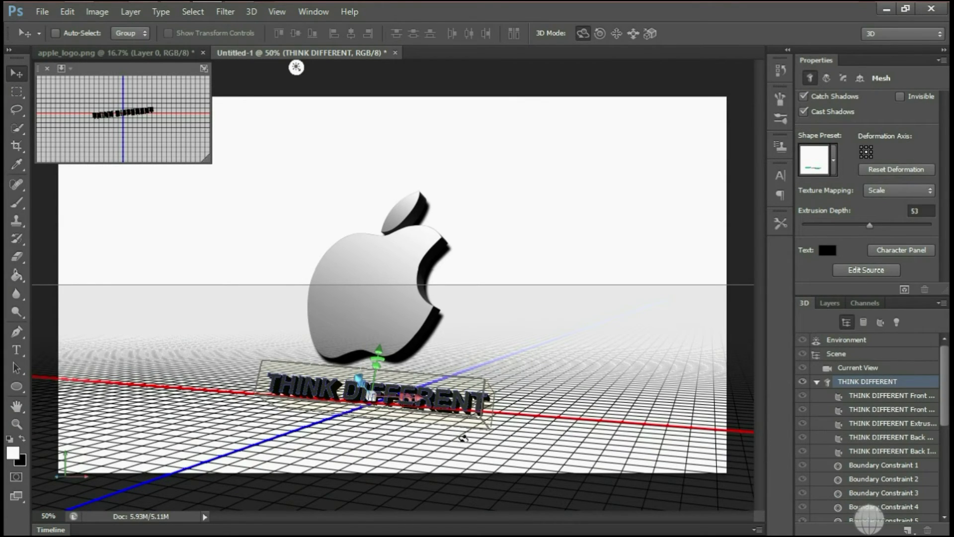
mouse_move(463, 437)
left_mouse_down()
mouse_move(477, 440)
mouse_move(512, 415)
left_mouse_up()
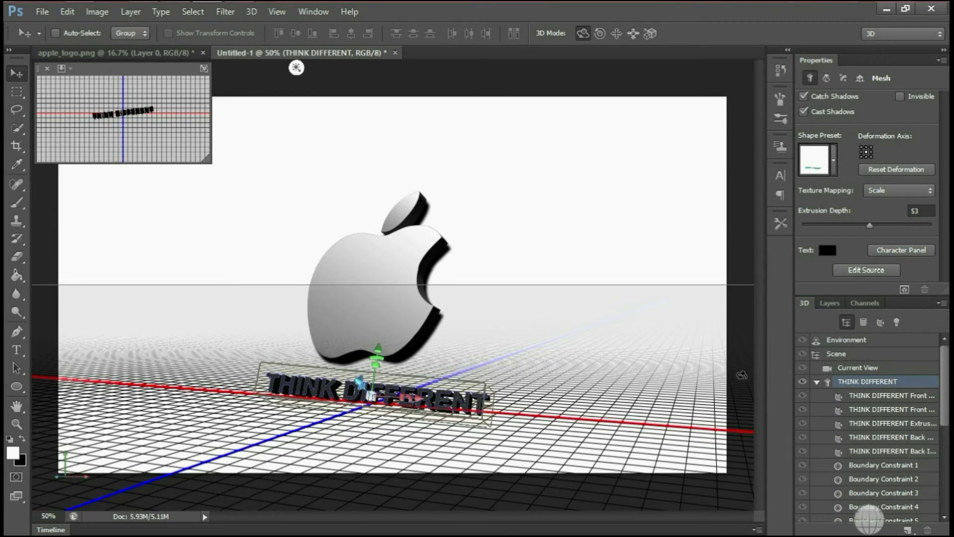
Set the text's Front Inflation Material specular colour to light grey
left_click(869, 395)
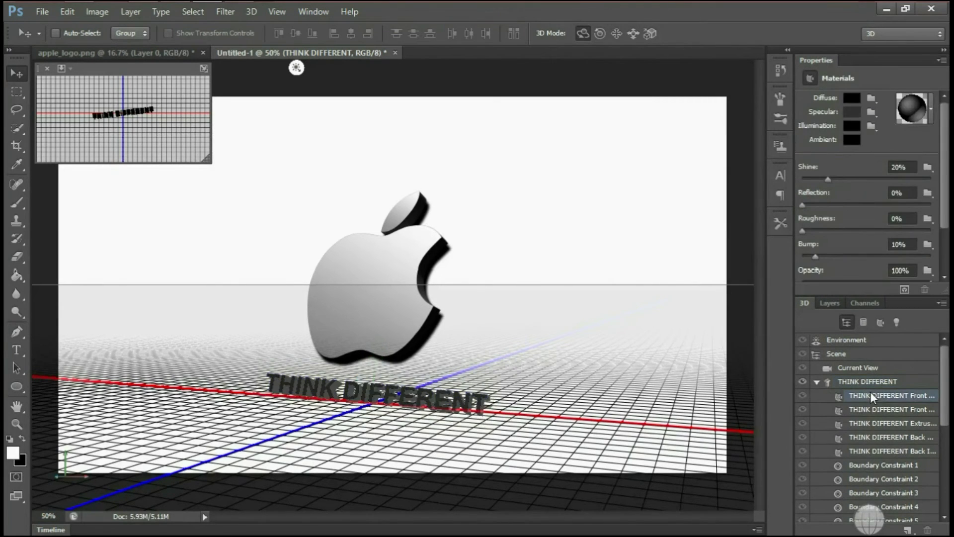
left_click(851, 113)
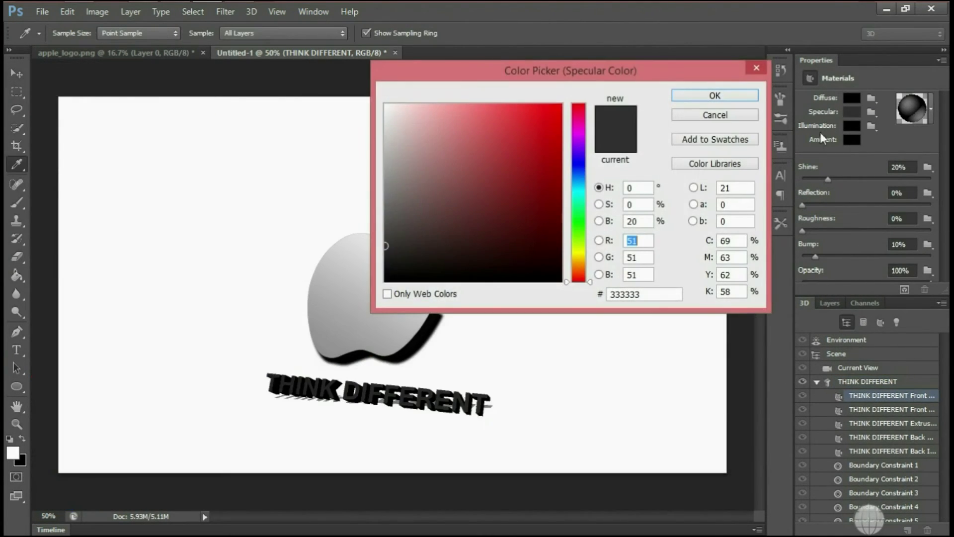
left_click_drag(396, 163, 383, 128)
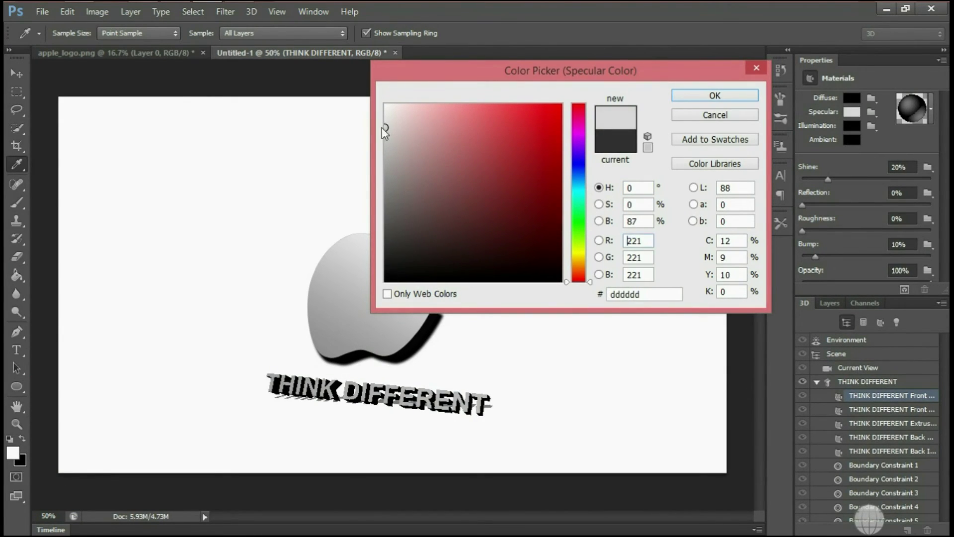
left_click(702, 95)
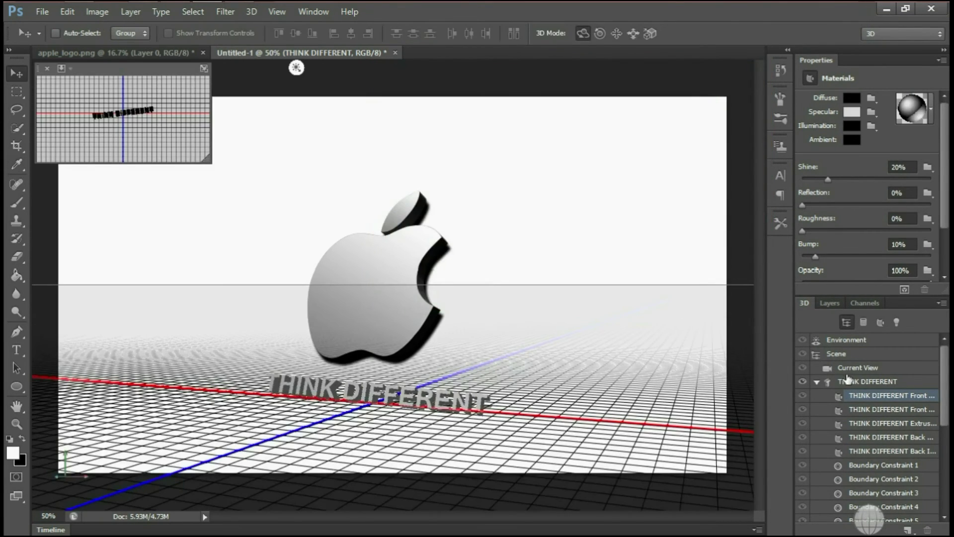
left_click(853, 384)
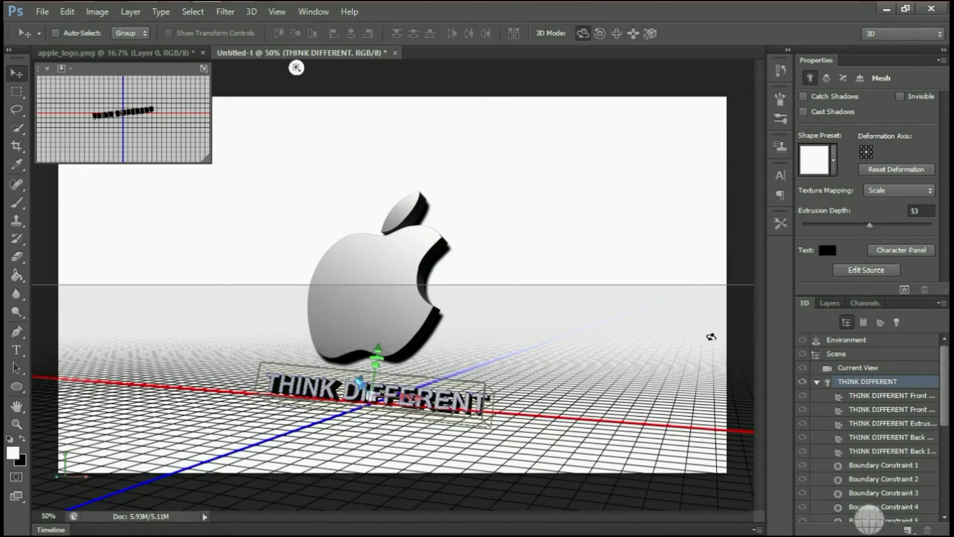
Render the 3D scene and convert the THINK DIFFERENT layer to a smart object
left_click(252, 12)
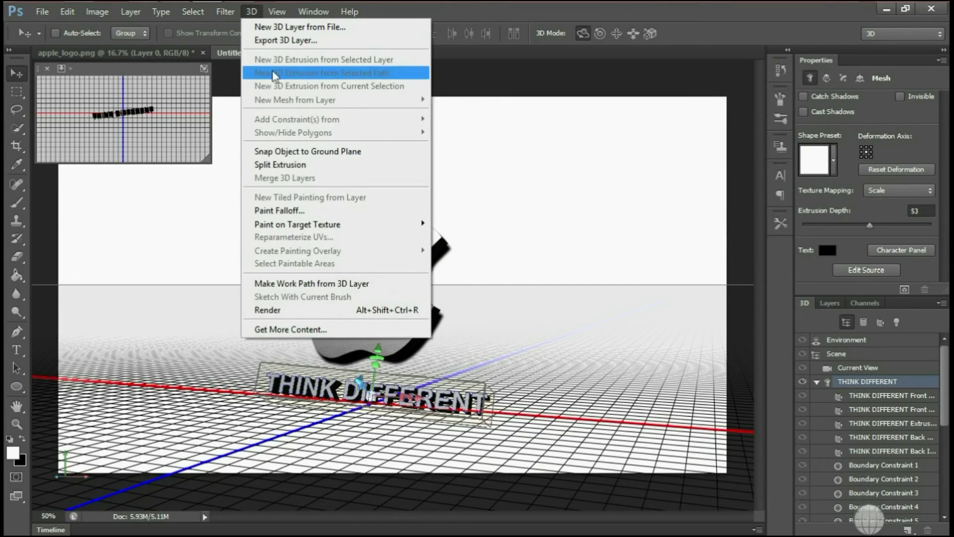
left_click(336, 311)
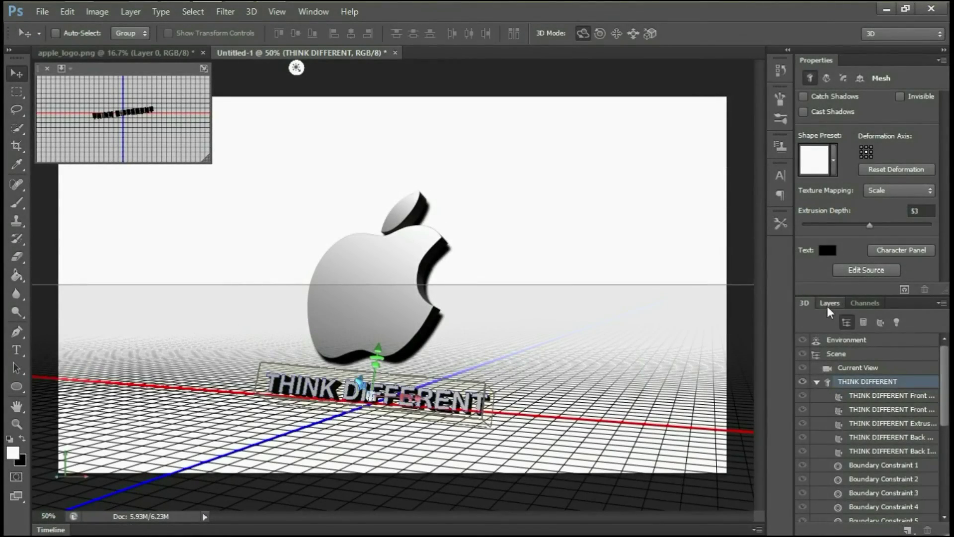
left_click(828, 306)
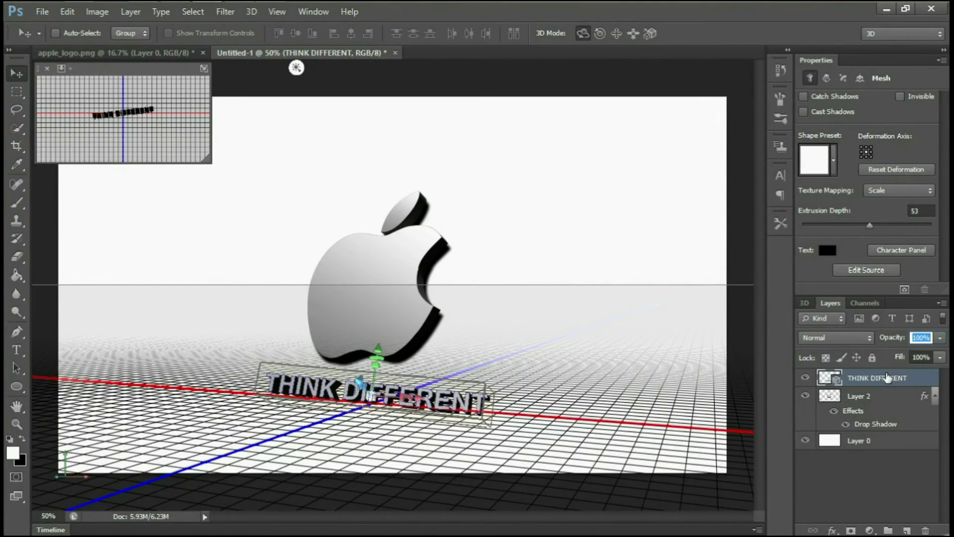
right_click(889, 378)
left_click(899, 191)
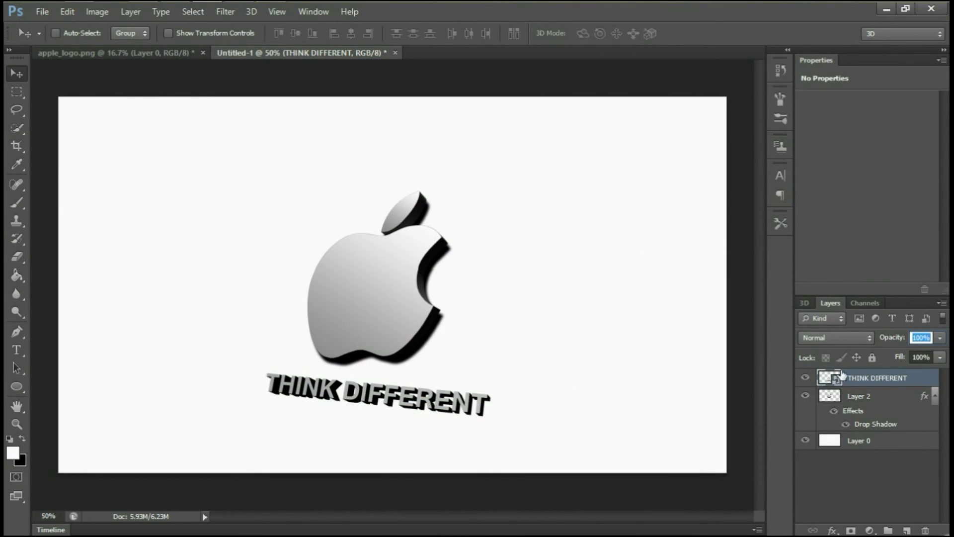
right_click(861, 376)
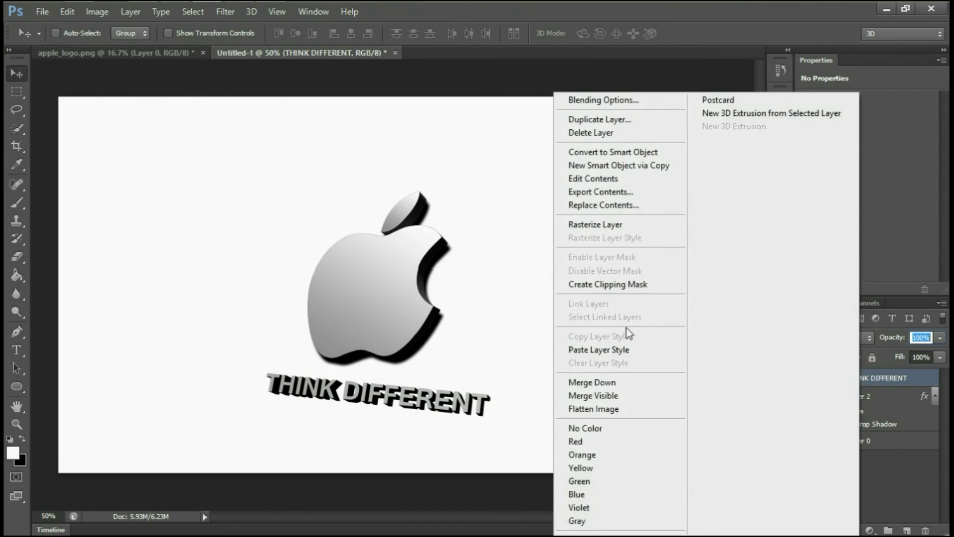
Rasterize the THINK DIFFERENT layer, then rotate and shift it left to straighten it
left_click(644, 227)
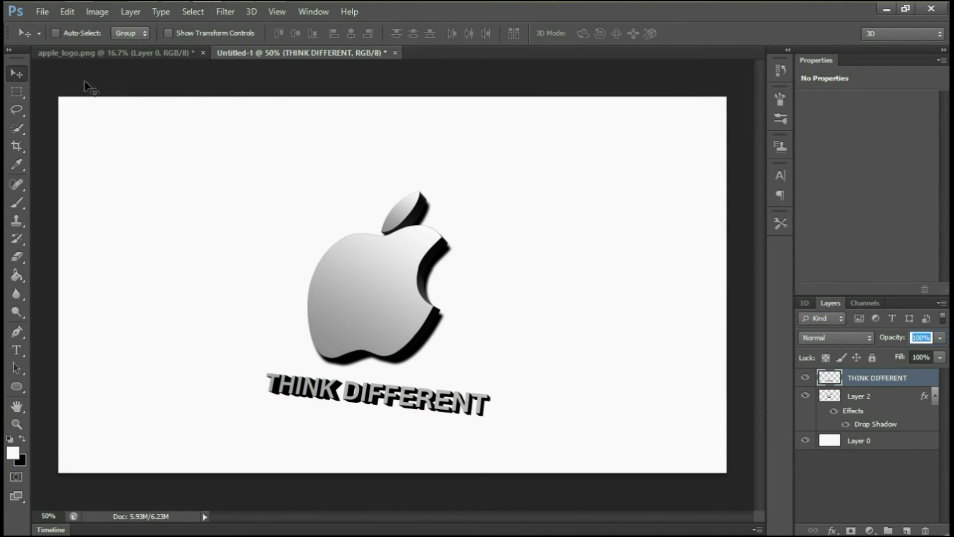
left_click(61, 15)
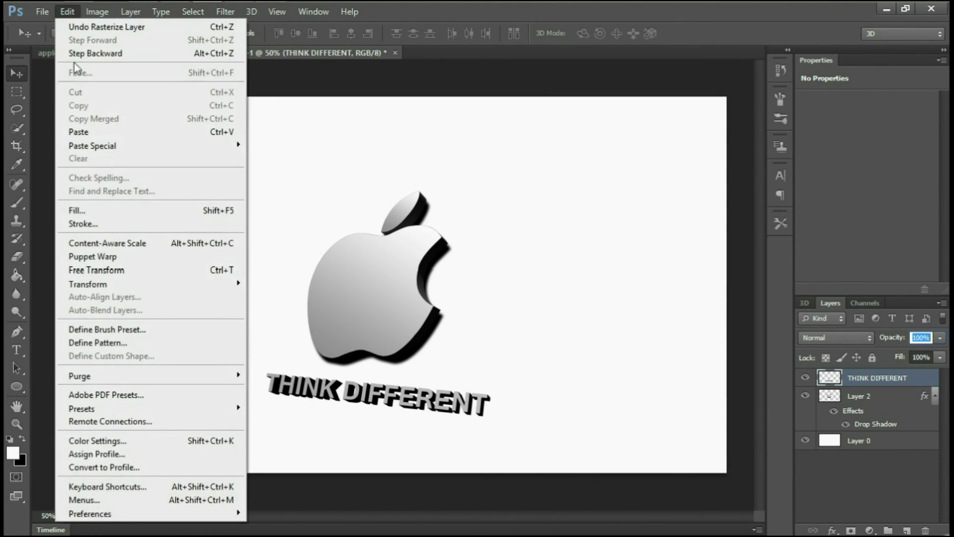
left_click(154, 272)
left_click_drag(516, 432, 519, 417)
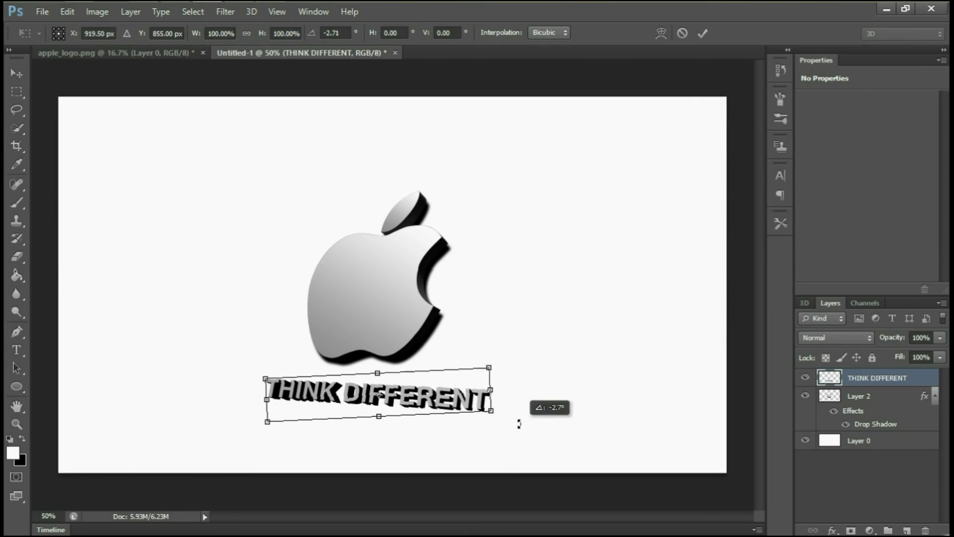
left_click_drag(460, 406, 446, 401)
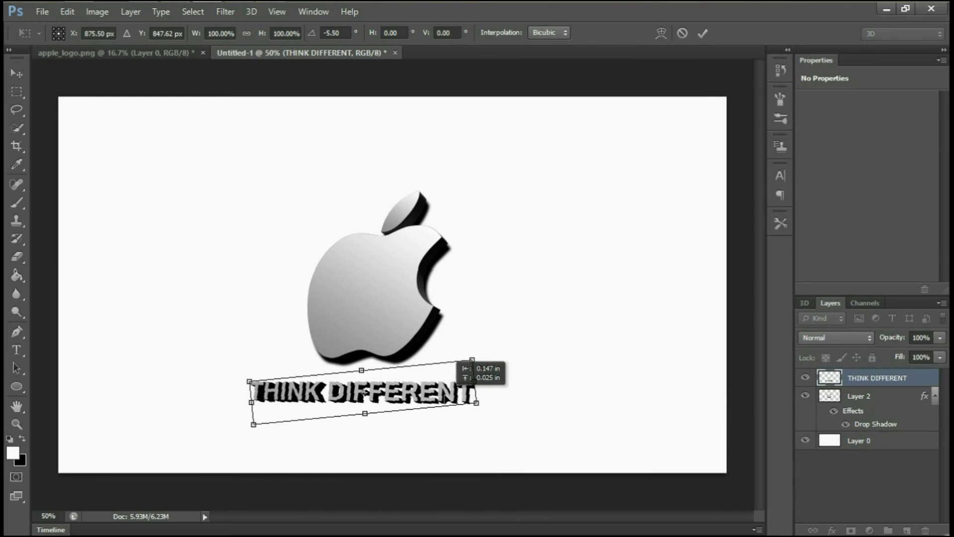
key("Return")
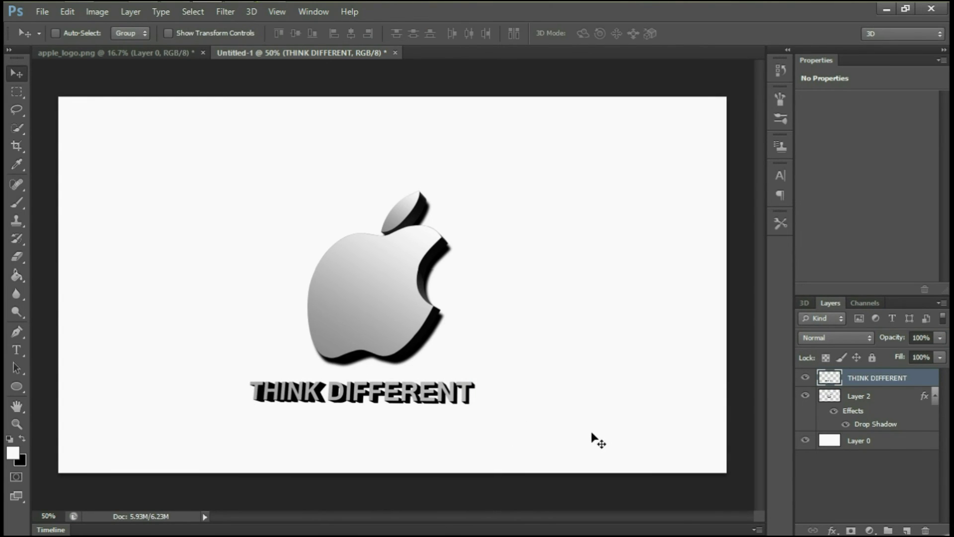
Fine-tune the text's rotation with two small transforms and nudge it upward
key("ctrl+t")
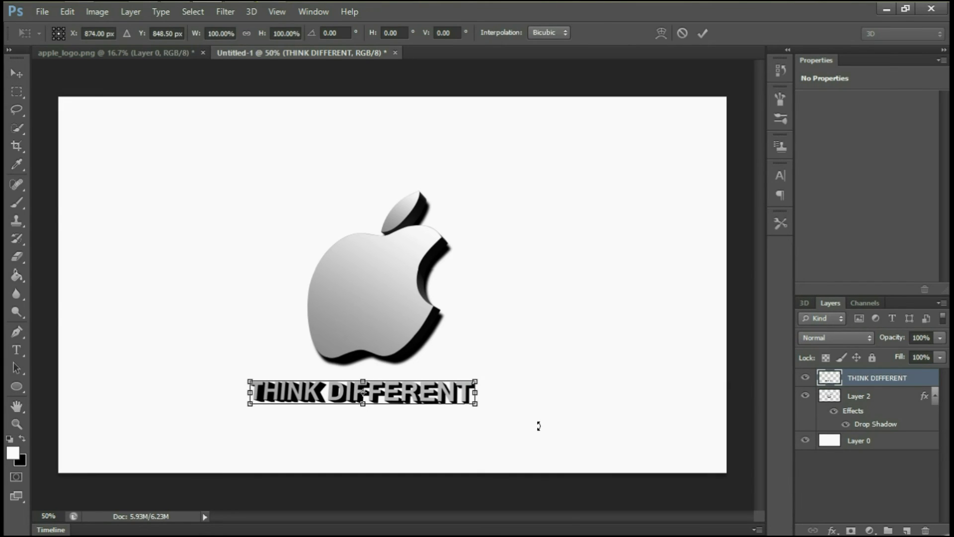
left_click_drag(539, 426, 535, 428)
key("Return")
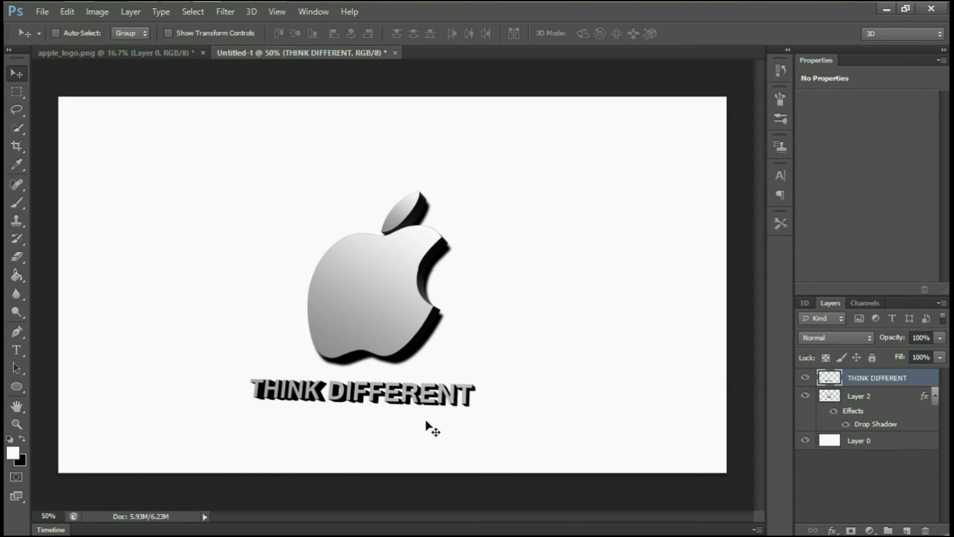
left_click_drag(430, 398, 432, 394)
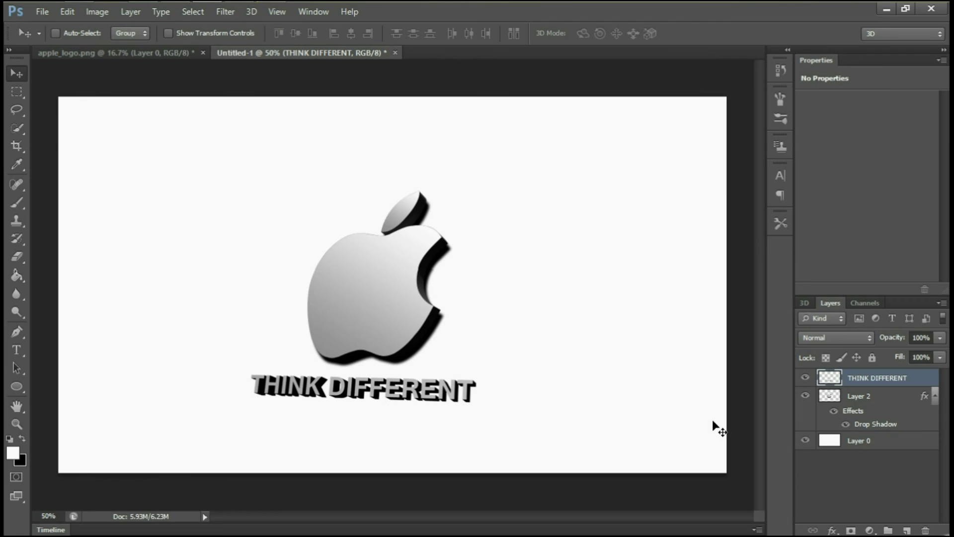
key("ctrl+t")
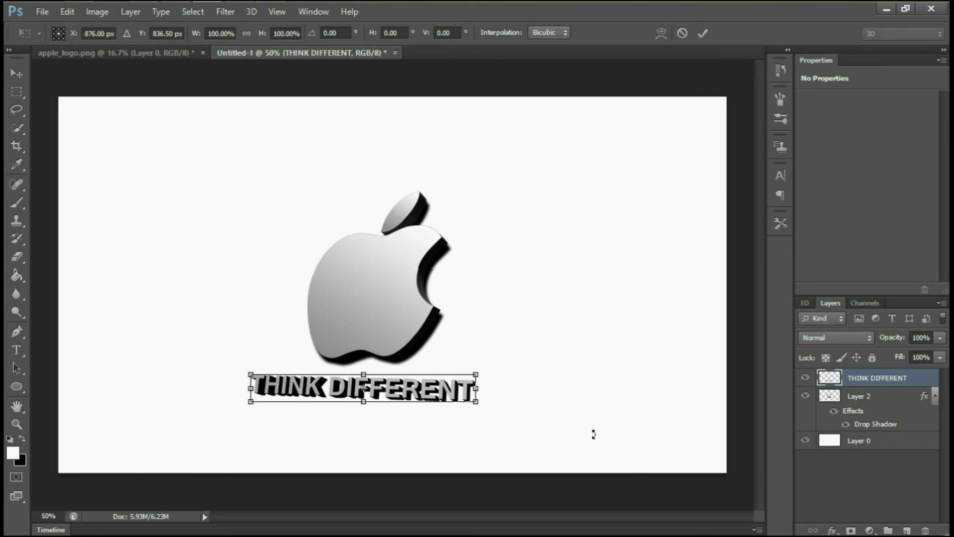
left_click_drag(594, 434, 598, 430)
key("Return")
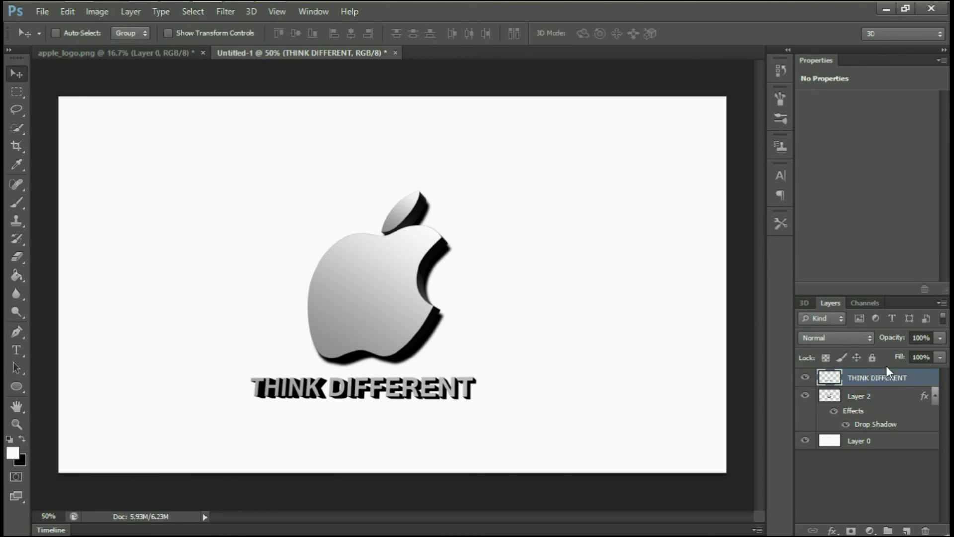
Give THINK DIFFERENT a Normal-blend, 100% opacity drop shadow with slightly larger distance
right_click(886, 372)
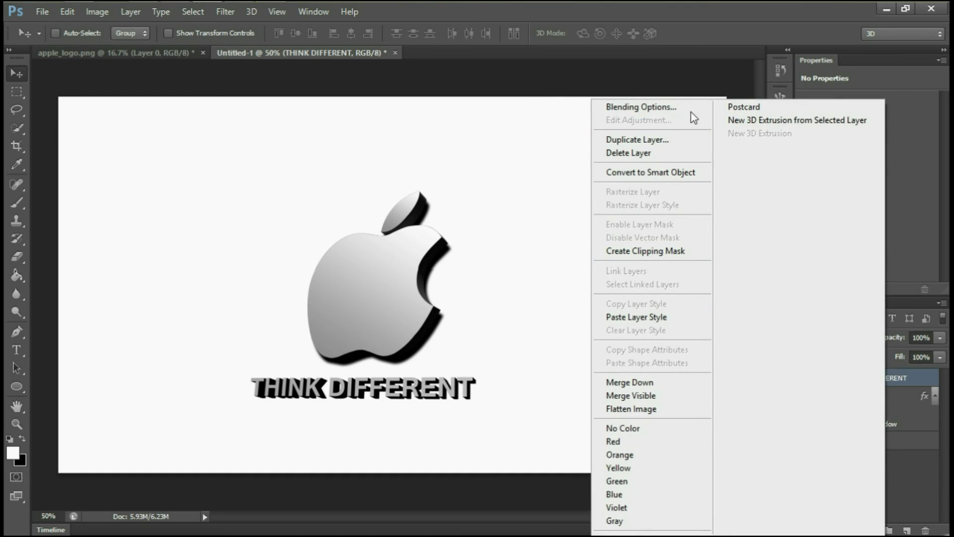
left_click(691, 106)
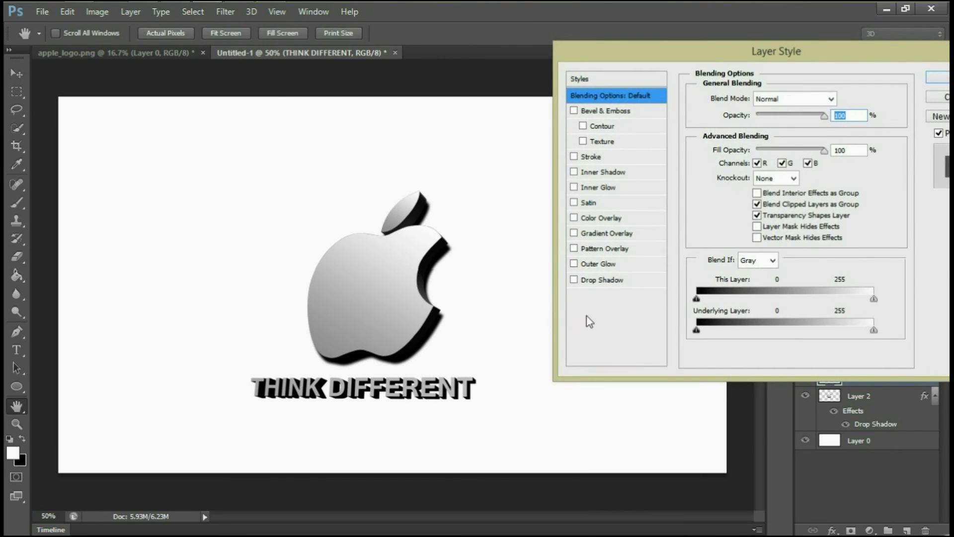
left_click(608, 280)
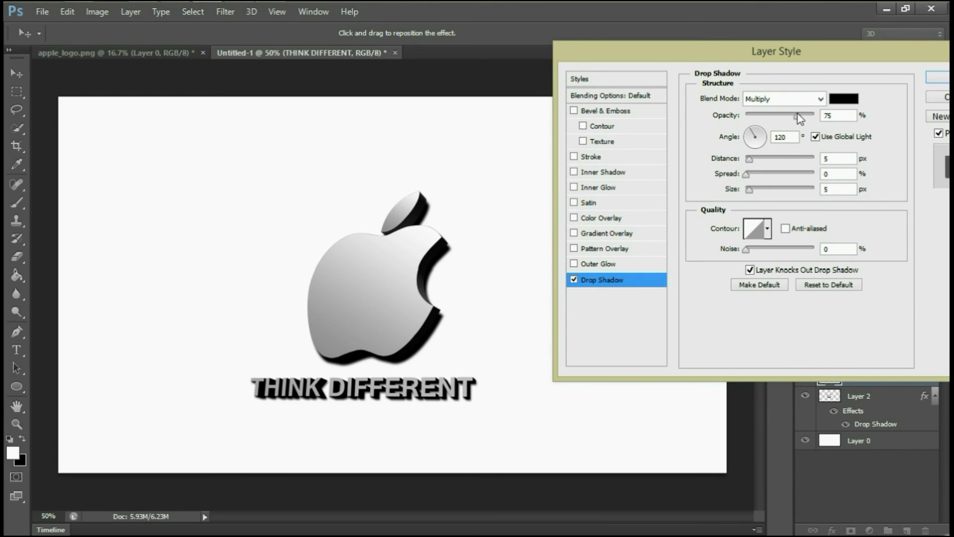
left_click_drag(798, 114, 815, 116)
left_click(765, 102)
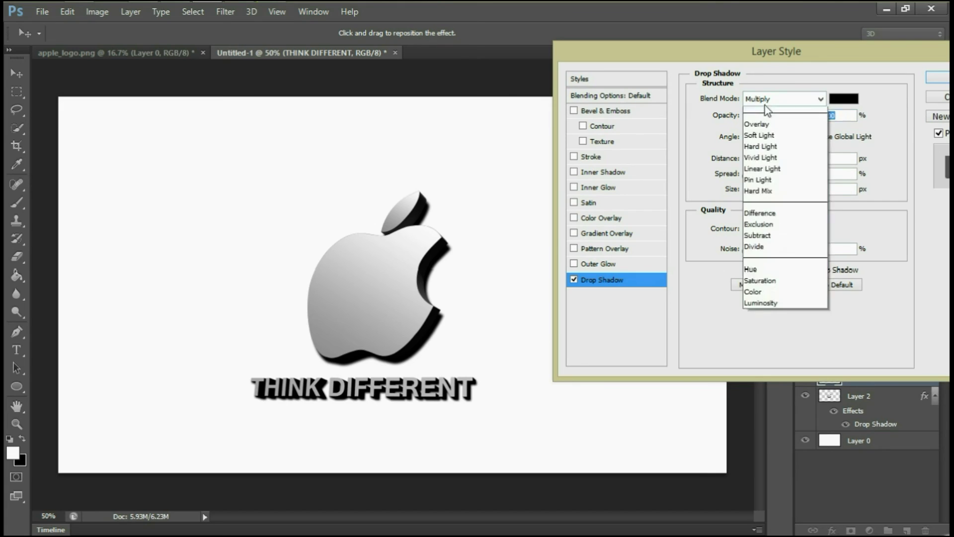
left_click(758, 94)
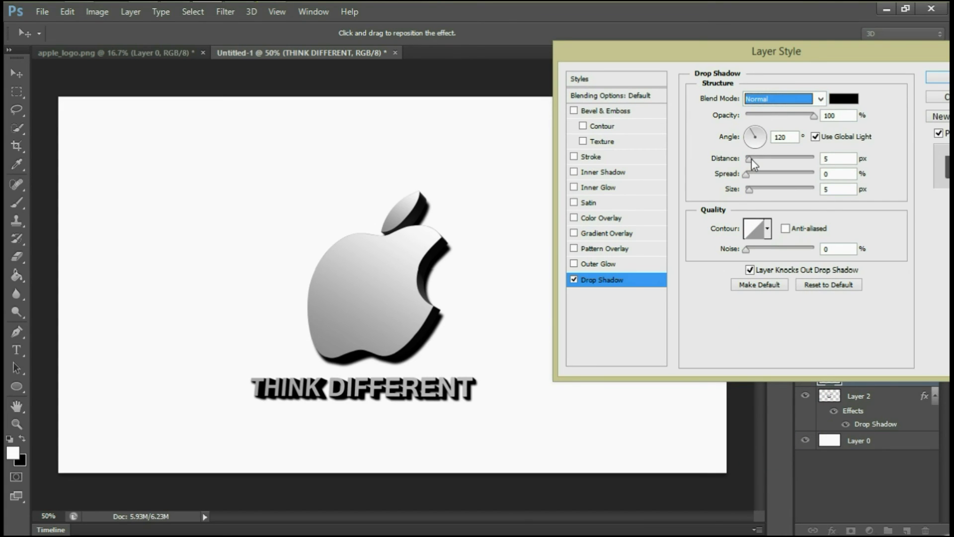
left_click_drag(752, 159, 755, 159)
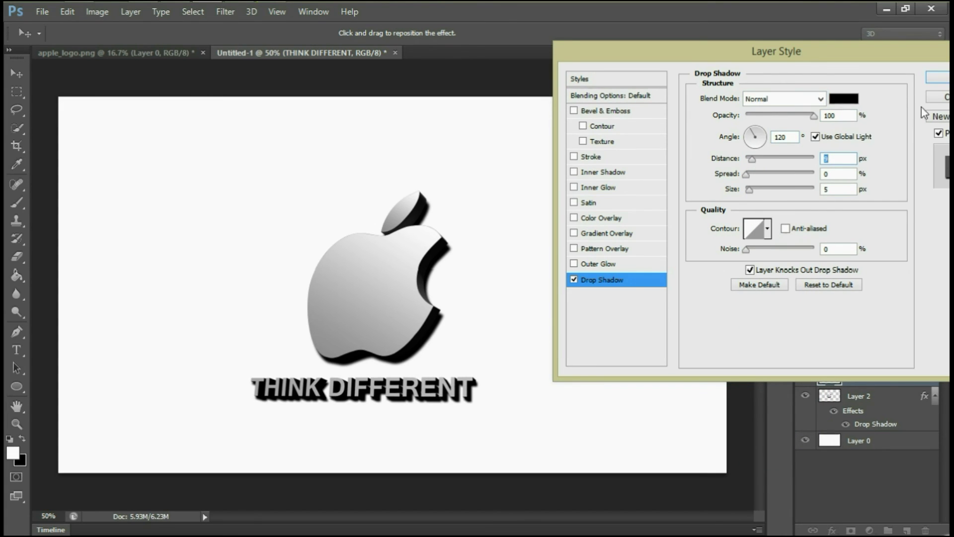
left_click(937, 77)
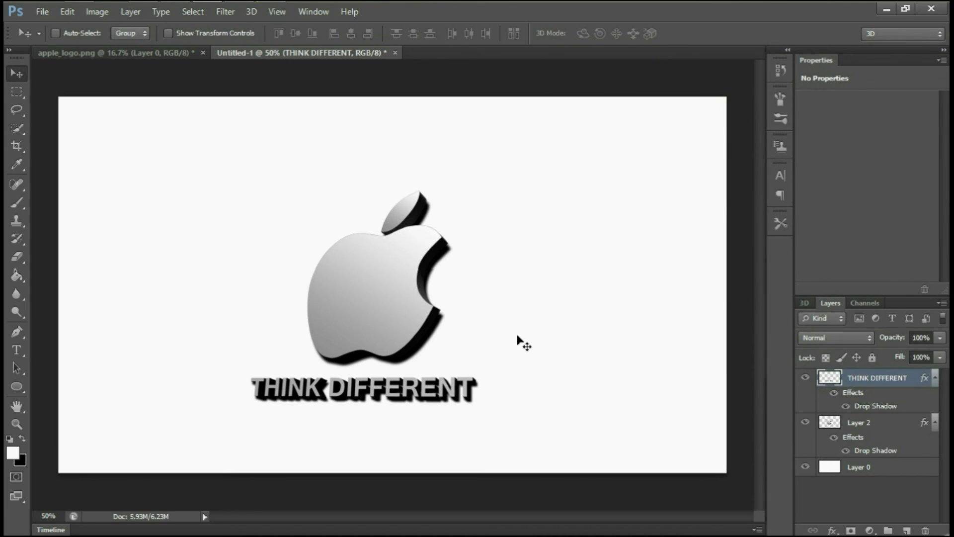
Skew THINK DIFFERENT into an italic slant, narrowing and rotating it slightly
key("ctrl+t")
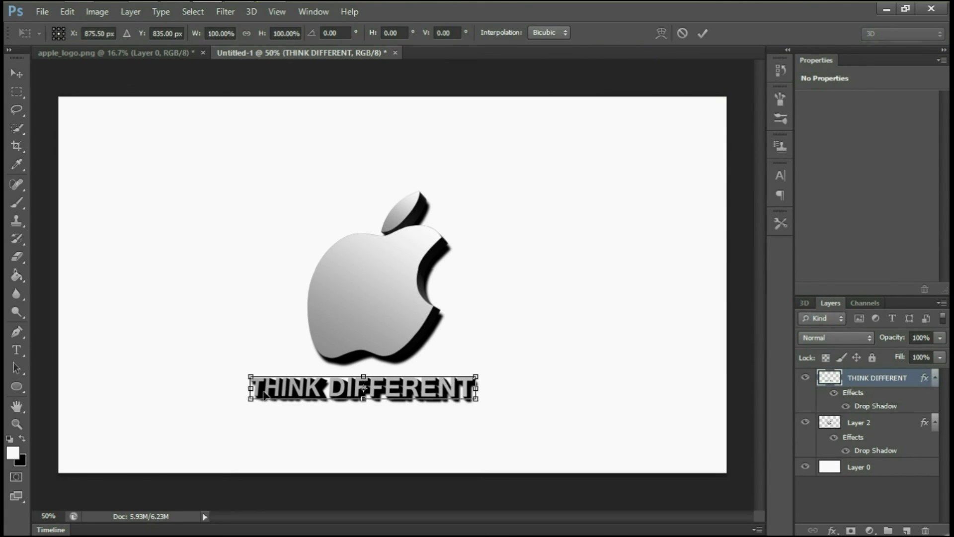
left_click_drag(256, 374, 261, 374)
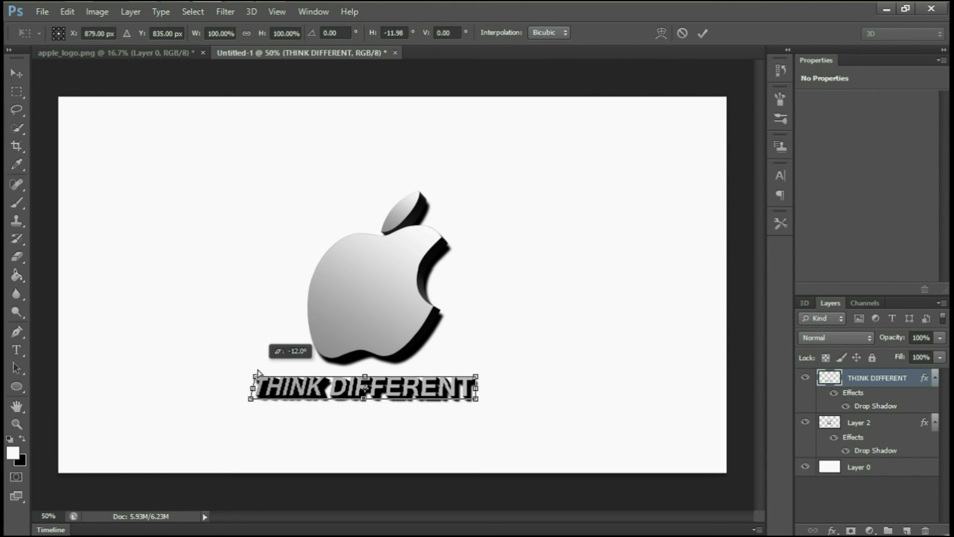
left_click_drag(475, 401, 471, 400)
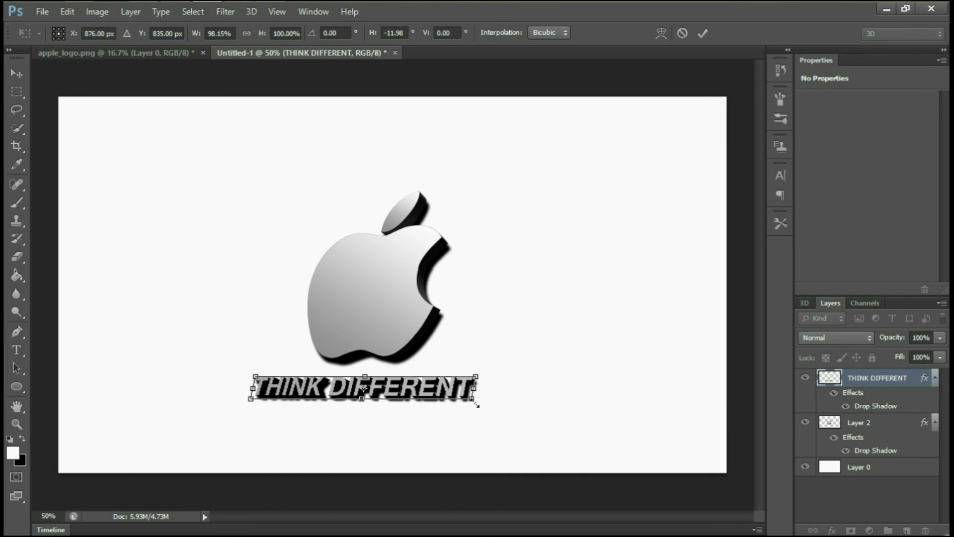
left_click_drag(500, 402, 505, 401)
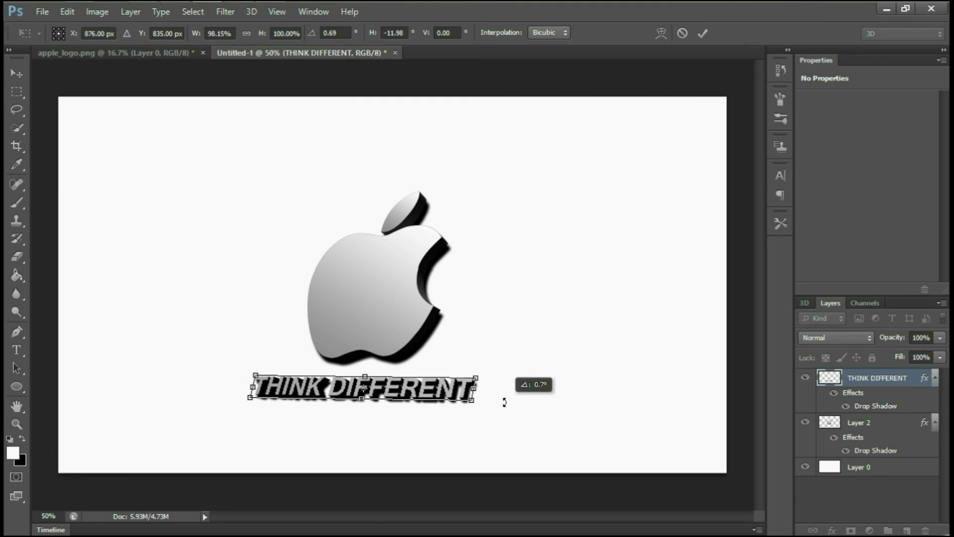
key("Return")
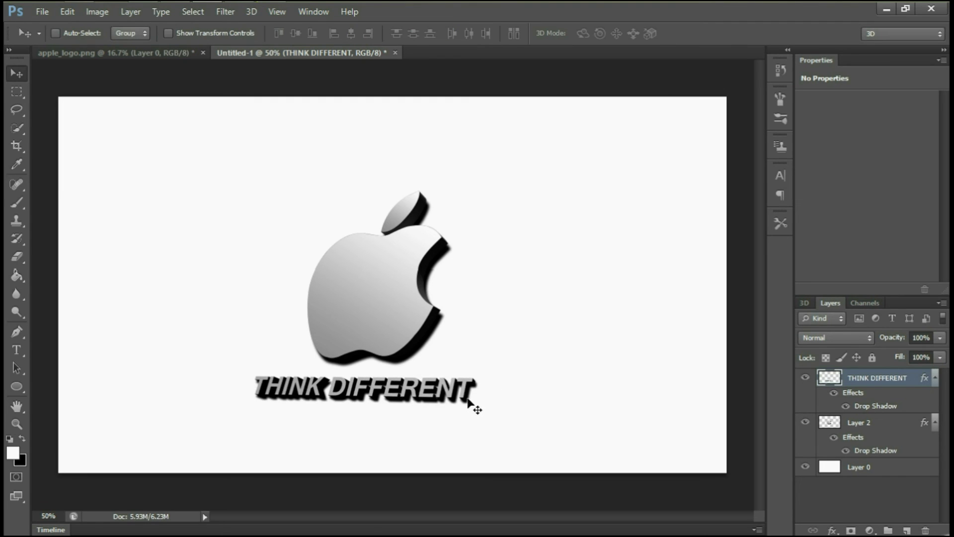
Nudge the text left and counter-rotate it slightly to level it
left_click_drag(460, 396, 444, 392)
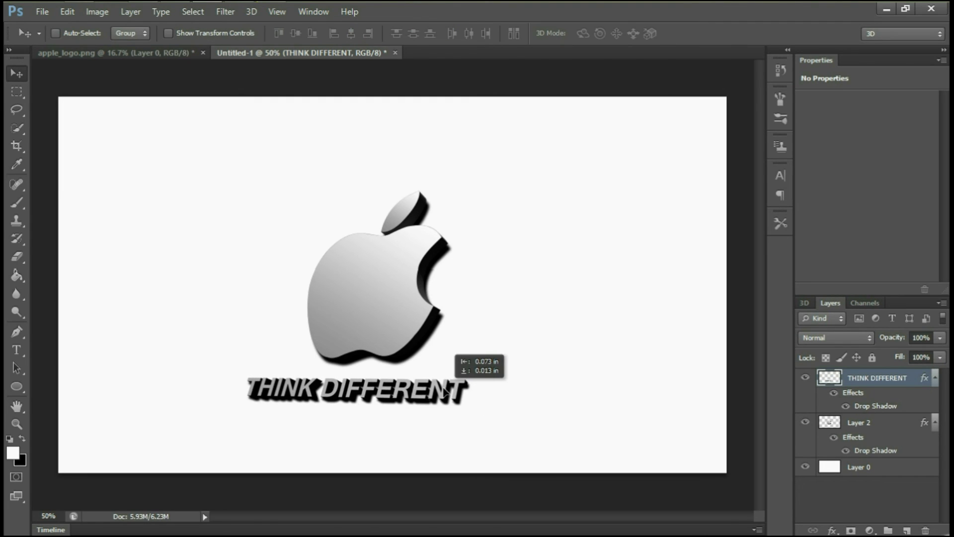
key("ctrl+t")
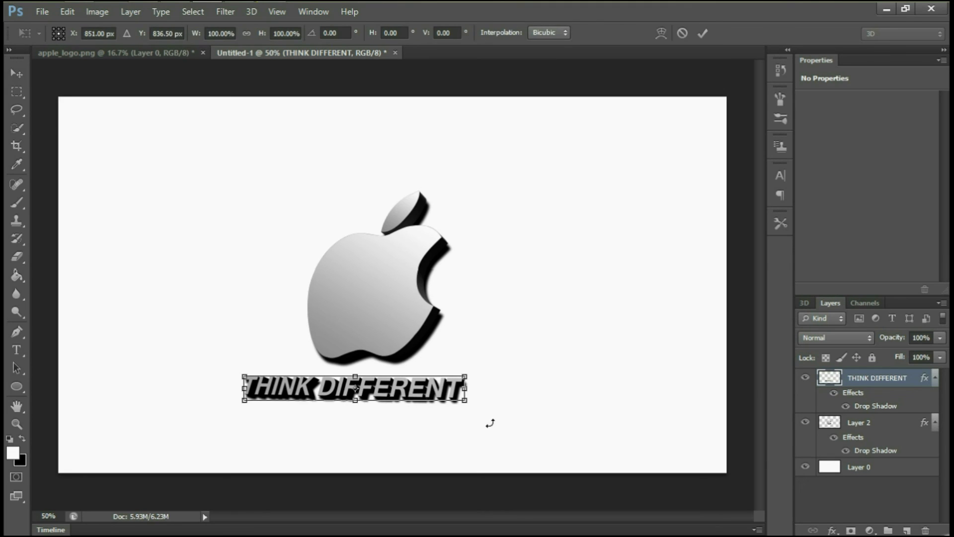
left_click_drag(490, 423, 495, 420)
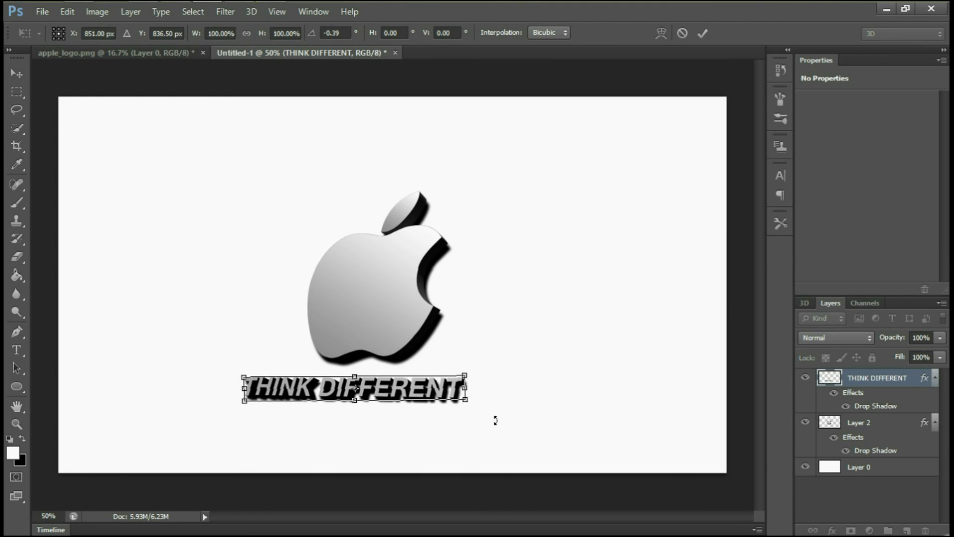
key("Return")
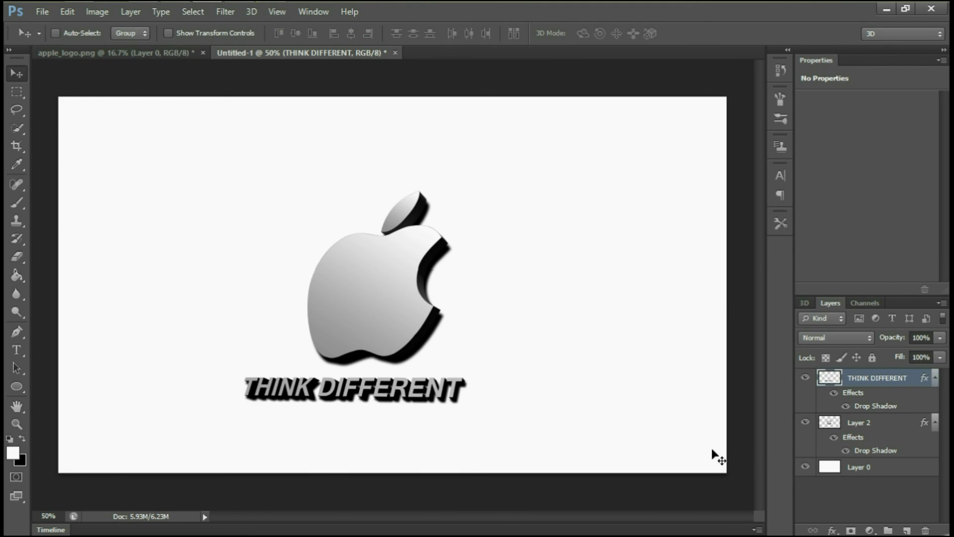
Add a Gradient Overlay to Layer 0 and change its dark stop to grey
right_click(863, 470)
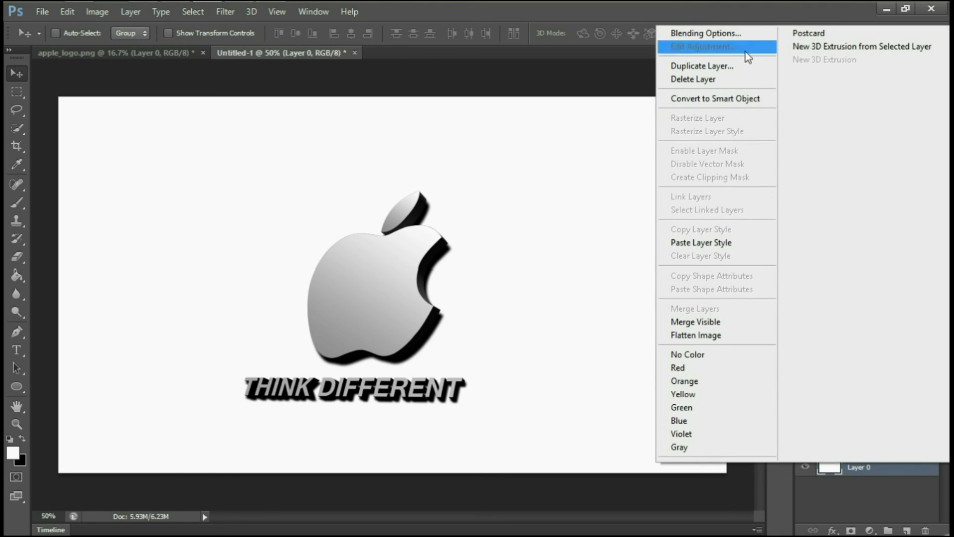
left_click(749, 37)
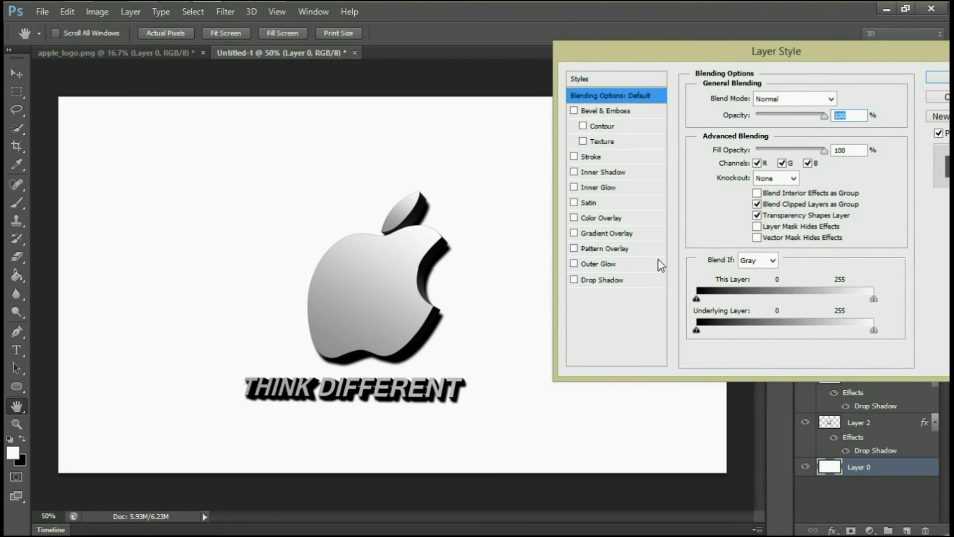
left_click(616, 233)
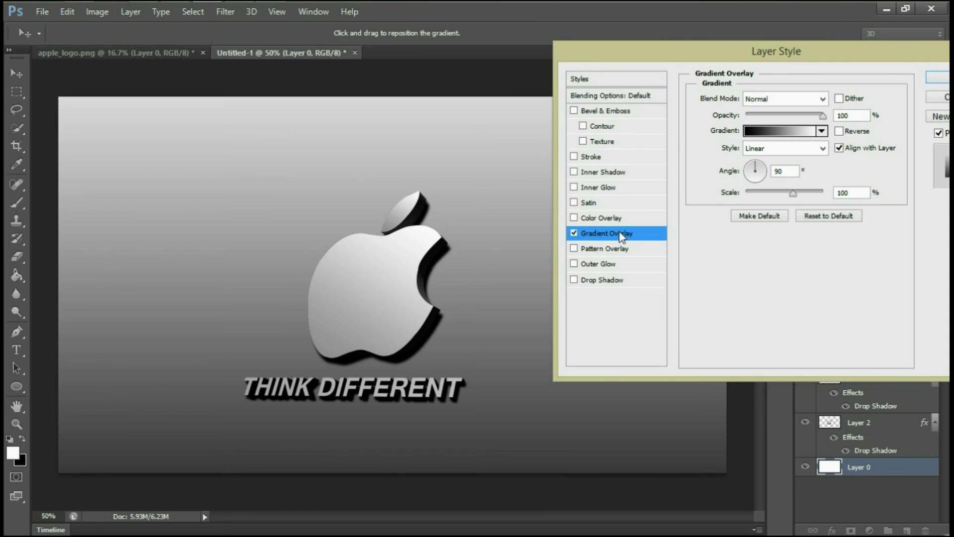
left_click(777, 133)
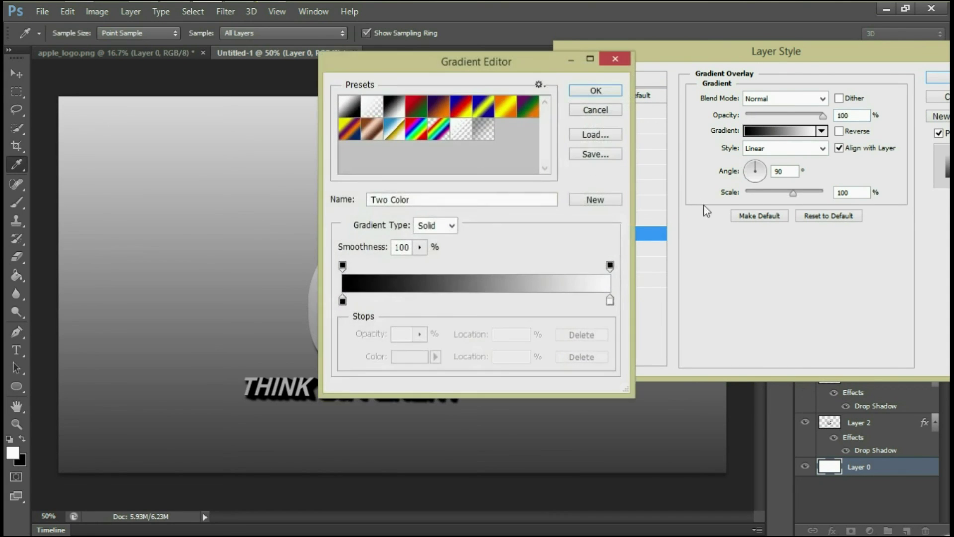
double_click(342, 301)
left_click(386, 190)
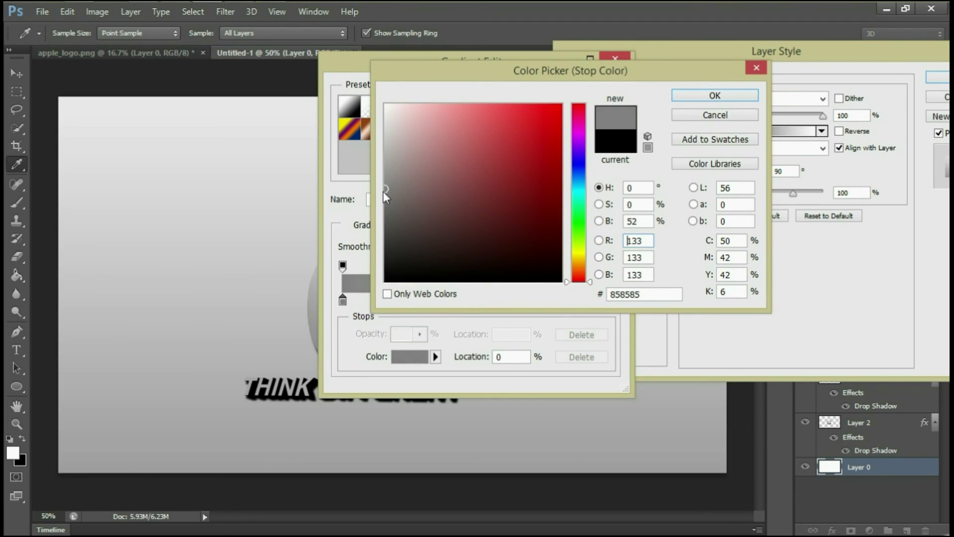
left_click_drag(385, 193, 385, 196)
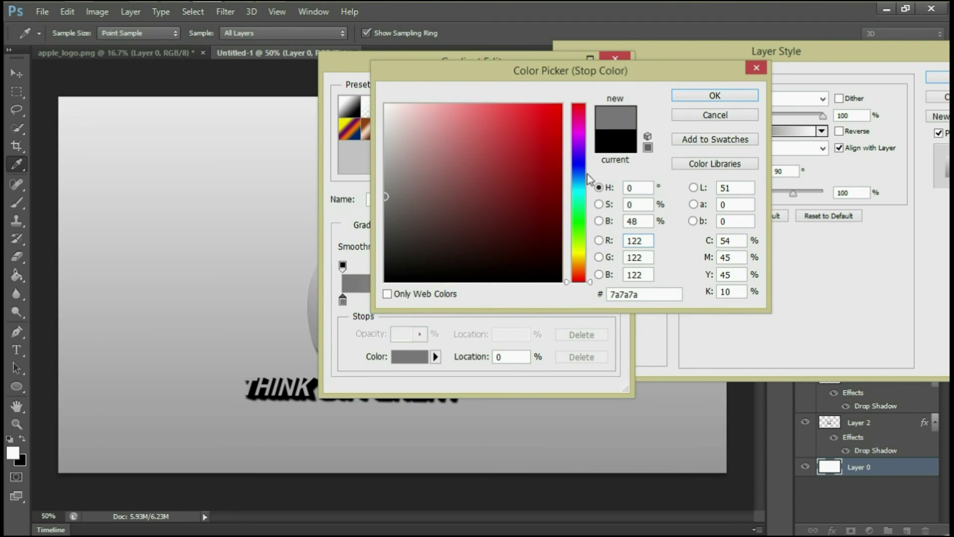
left_click(706, 96)
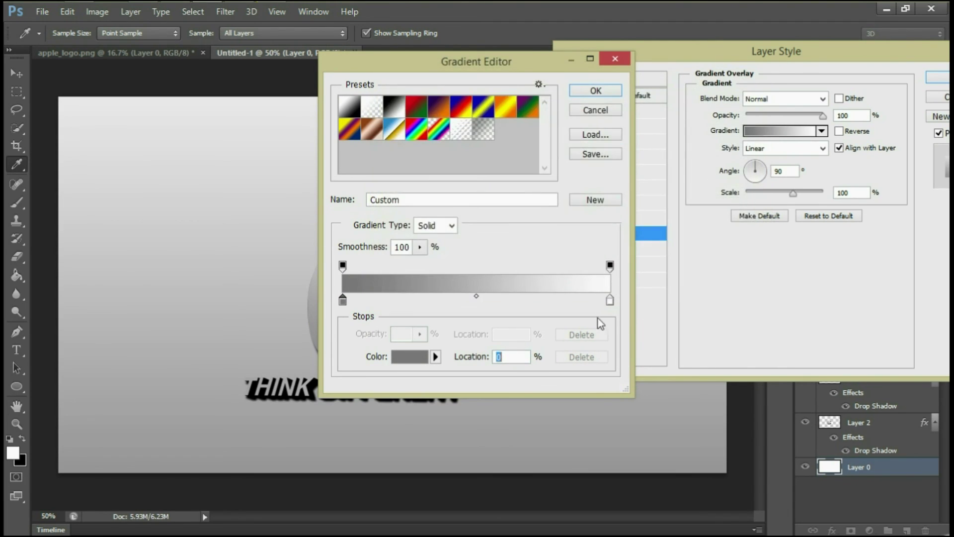
left_click(616, 92)
Set the gradient style to Radial with Reverse checked, then confirm the style
left_click(775, 148)
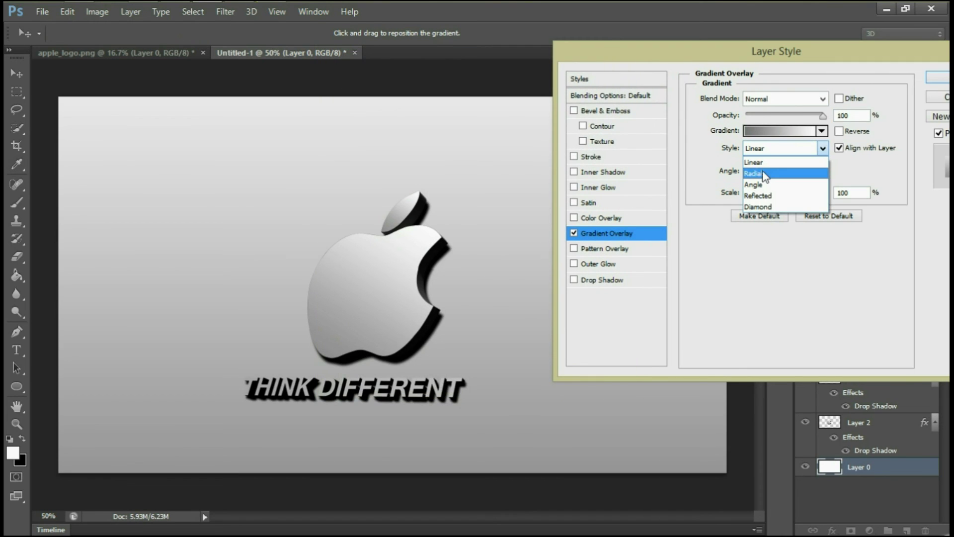
left_click(764, 174)
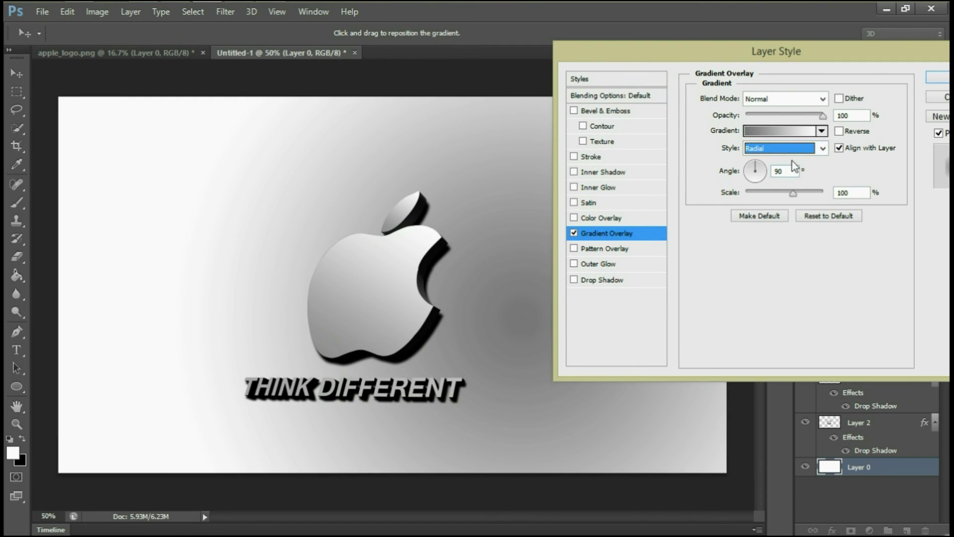
left_click(839, 131)
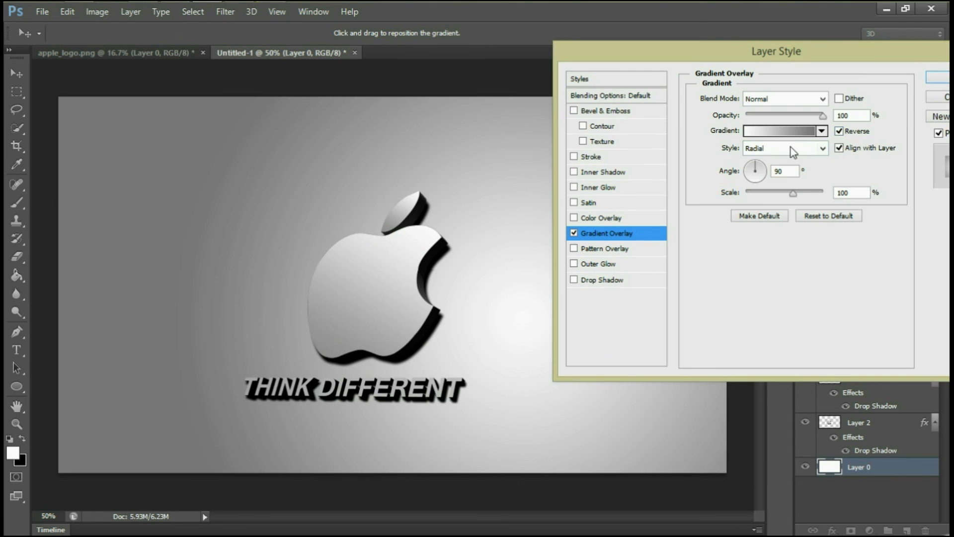
left_click_drag(816, 59, 629, 123)
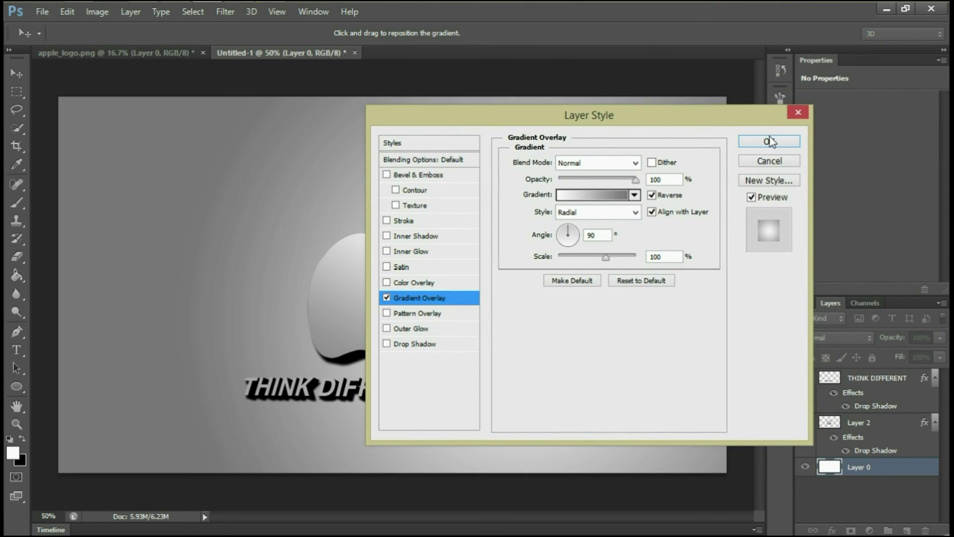
left_click(770, 141)
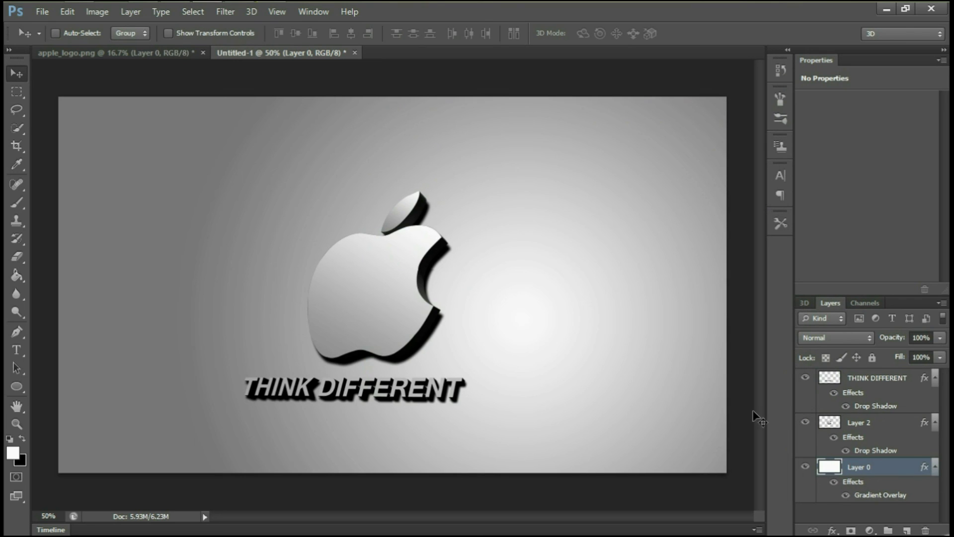
Select Layer 2 and the THINK DIFFERENT layer together and nudge them up and right
left_click(862, 424)
left_click(868, 385, "shift")
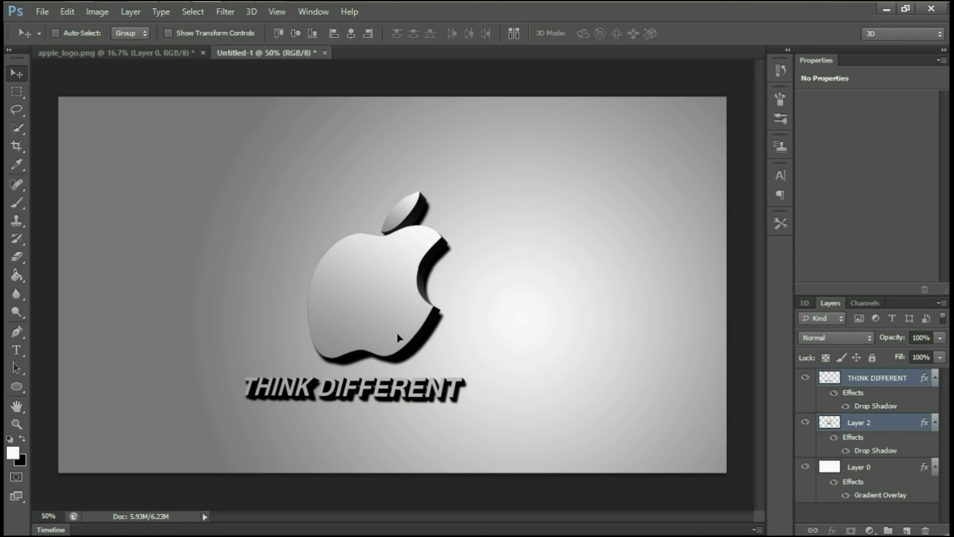
left_click_drag(398, 339, 406, 327)
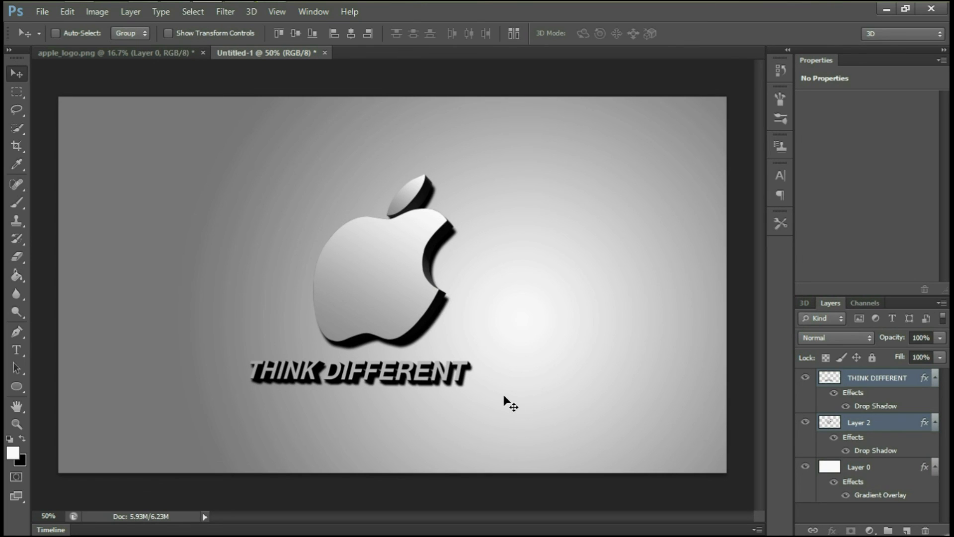
key("ctrl+minus")
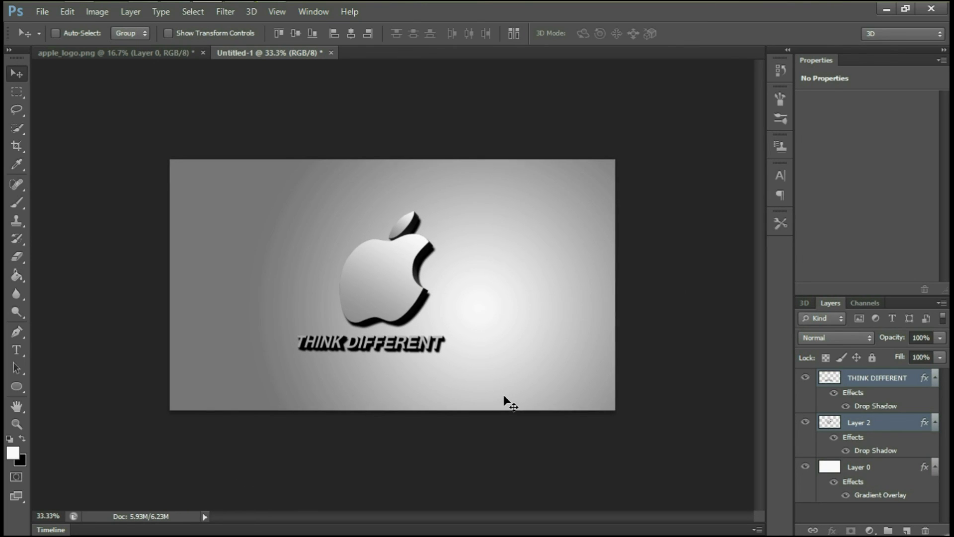
key("ctrl+plus")
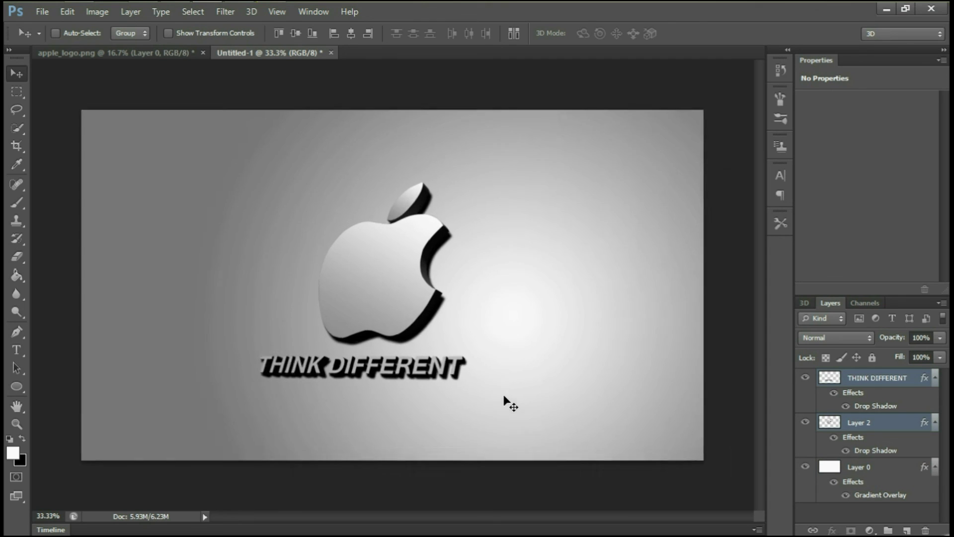